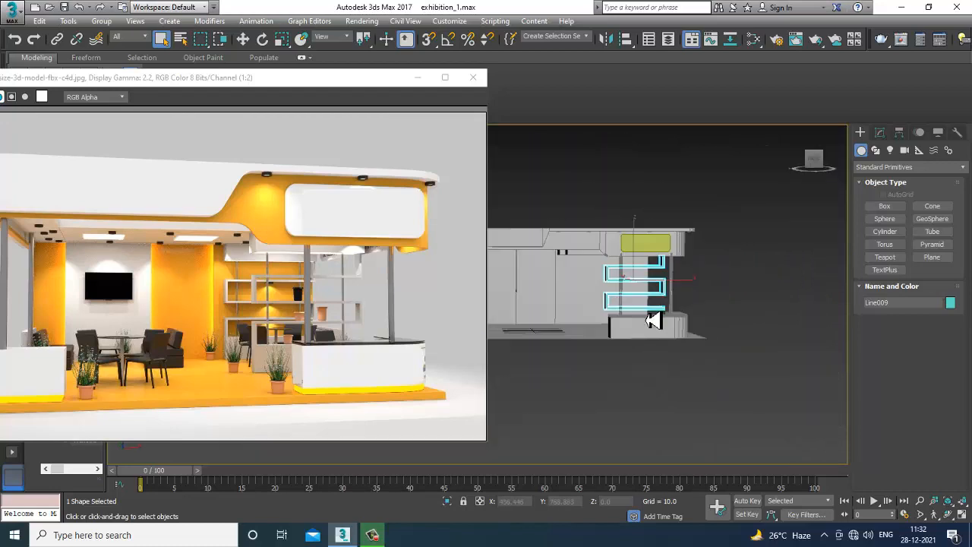
Set the rectangular rendering width of the zigzag shelf line to 2.699
{"action": "scroll", "coordinate": [624, 319], "scroll_direction": "up", "scroll_amount": 5}
{"action": "middle_click_drag", "start_coordinate": [603, 302], "coordinate": [952, 99], "text": "alt"}
{"action": "scroll", "coordinate": [636, 306], "scroll_direction": "up", "scroll_amount": 3}
{"action": "left_click", "coordinate": [881, 133]}
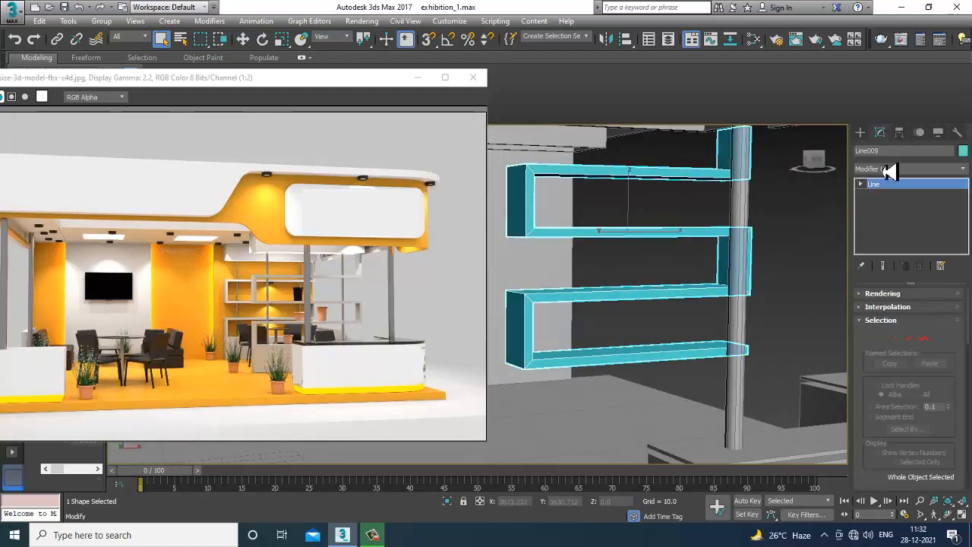
{"action": "left_click", "coordinate": [884, 294]}
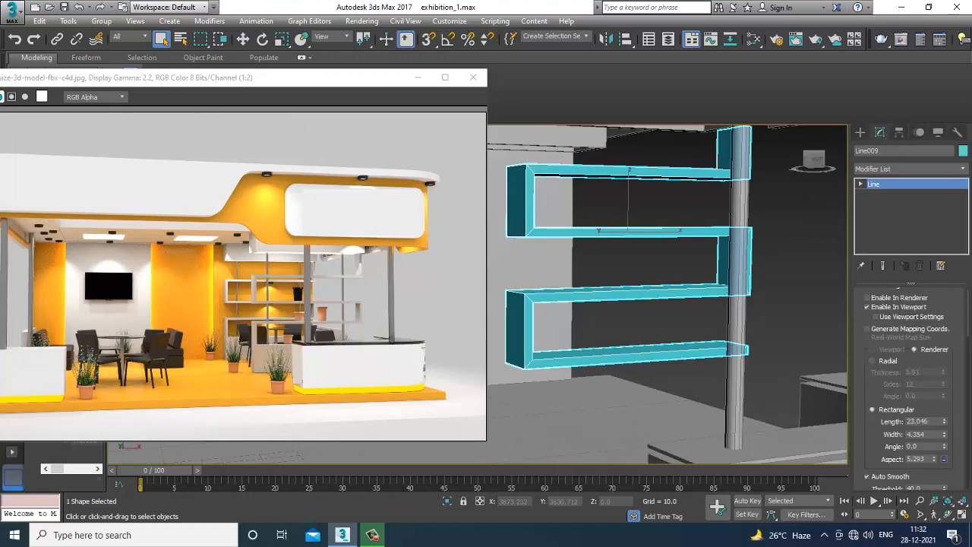
{"action": "left_click_drag", "start_coordinate": [953, 431], "coordinate": [962, 469]}
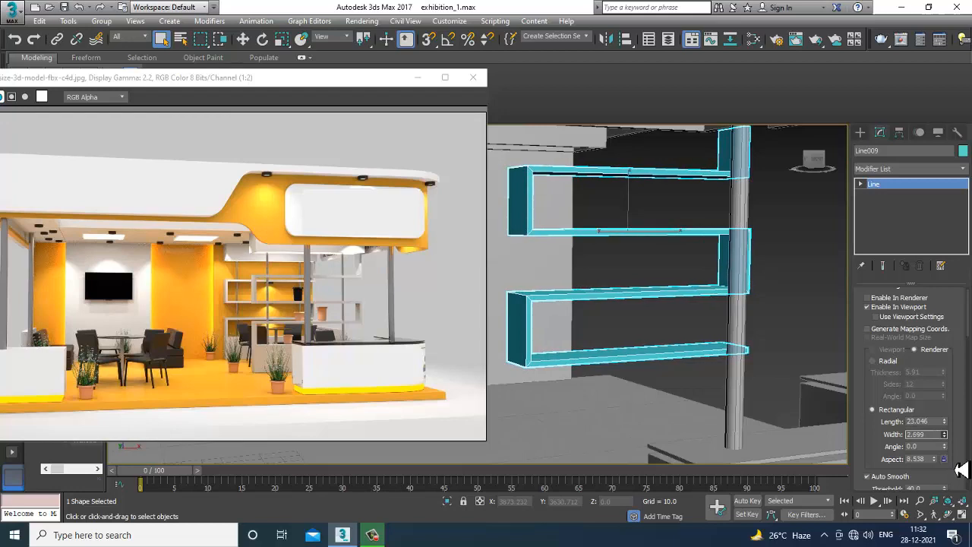
Lower the corner vertices of the zigzag shelf's two lowest boards slightly to adjust the spacing between them
{"action": "middle_click_drag", "start_coordinate": [685, 368], "coordinate": [738, 327], "text": "alt"}
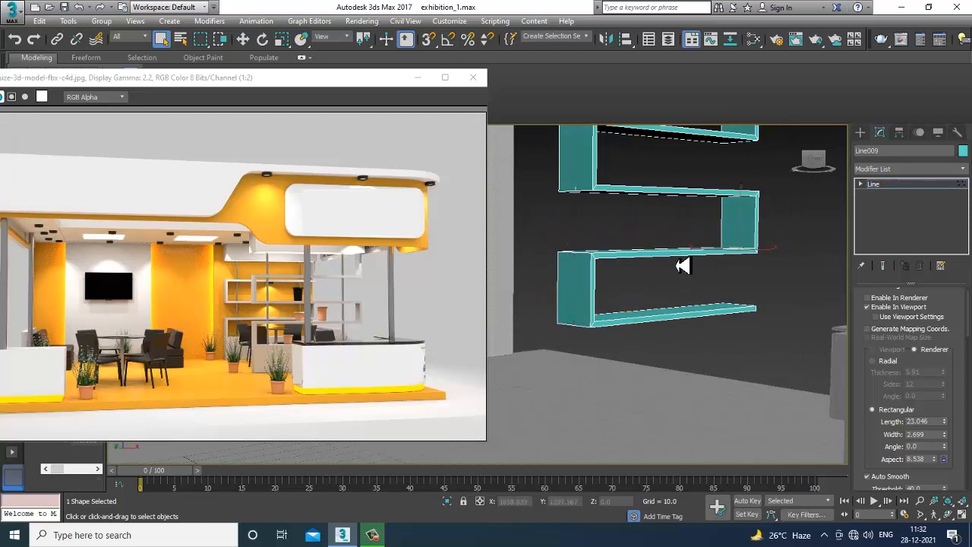
{"action": "key", "text": "w"}
{"action": "left_click_drag", "start_coordinate": [747, 224], "coordinate": [739, 288]}
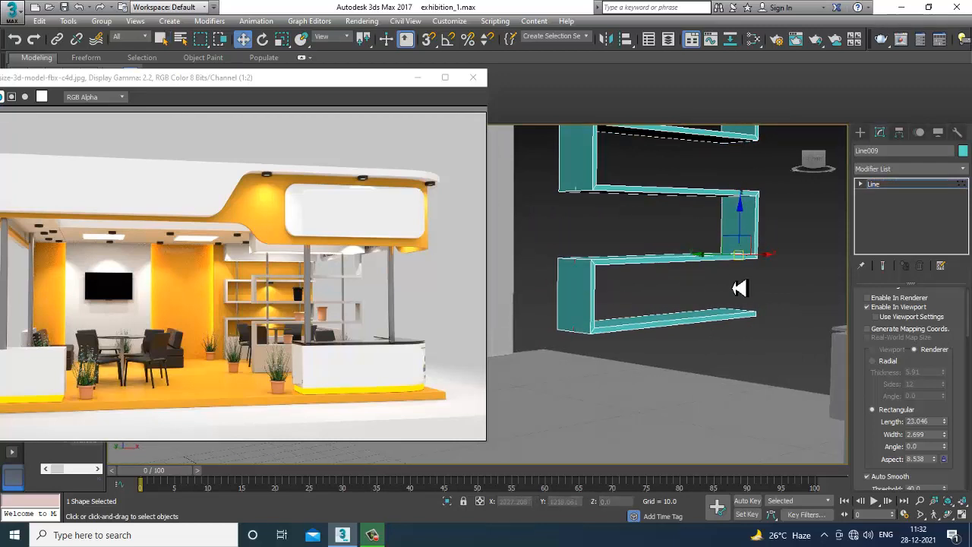
{"action": "left_click", "coordinate": [646, 315]}
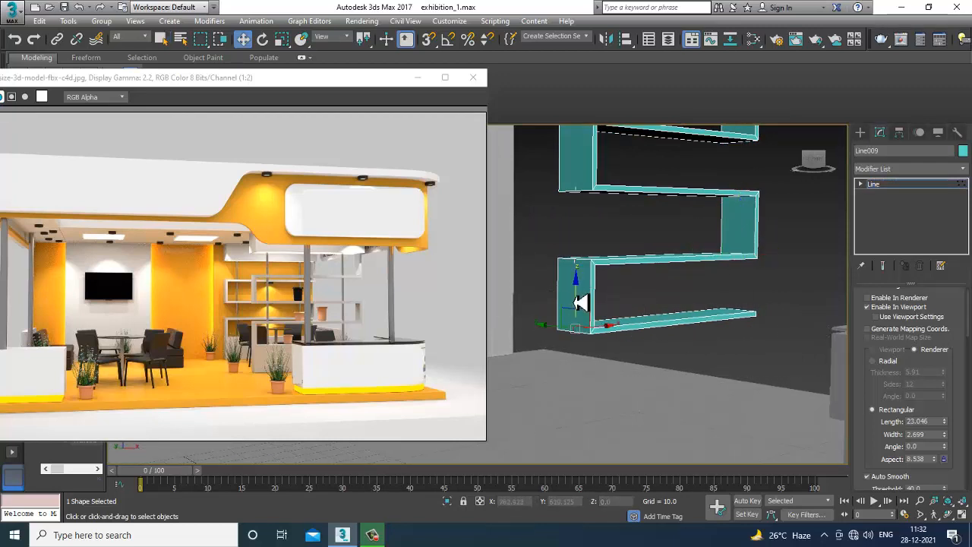
{"action": "left_click_drag", "start_coordinate": [580, 302], "coordinate": [586, 305]}
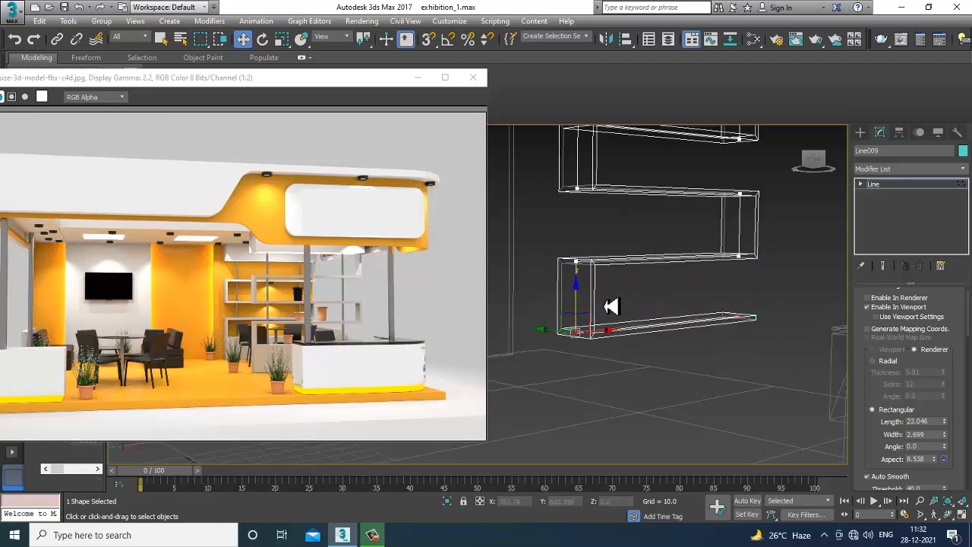
Convert the zigzag shelf line to an Editable Poly
{"action": "right_click", "coordinate": [651, 260]}
{"action": "mouse_move", "coordinate": [730, 382]}
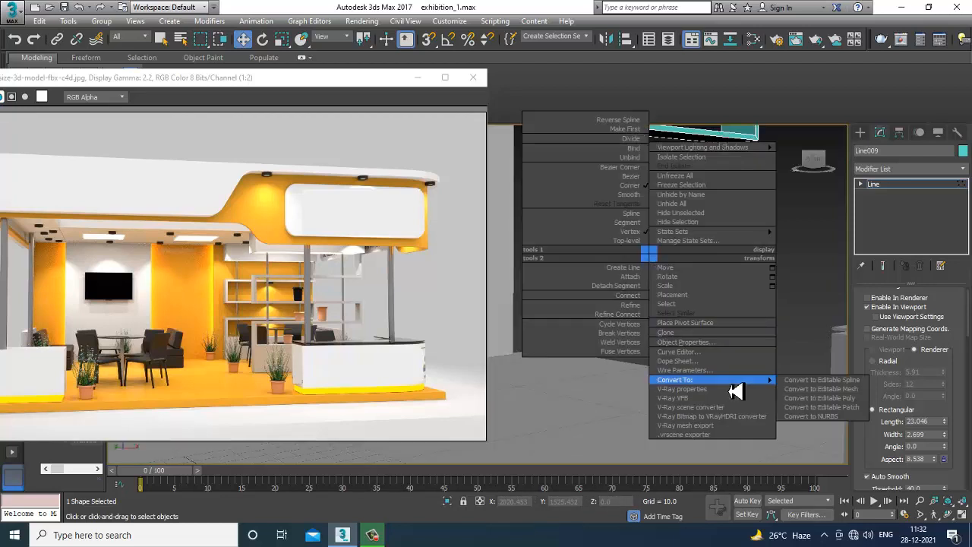
{"action": "left_click", "coordinate": [860, 398]}
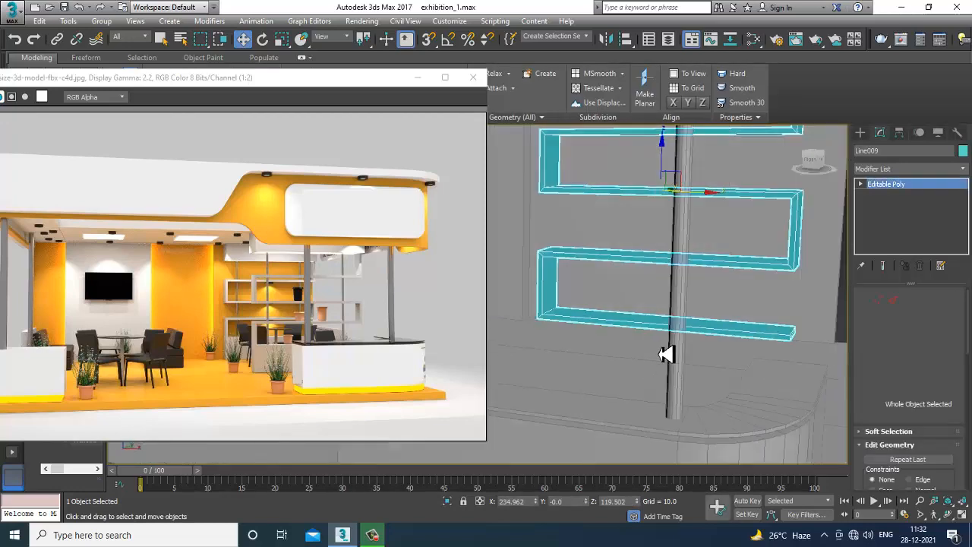
Remove the diagonal edge from the end face of the shelf's lowest board
{"action": "middle_click_drag", "start_coordinate": [666, 354], "coordinate": [620, 354], "text": "alt"}
{"action": "middle_click_drag", "start_coordinate": [781, 360], "coordinate": [716, 370]}
{"action": "scroll", "coordinate": [722, 368], "scroll_direction": "up", "scroll_amount": 3}
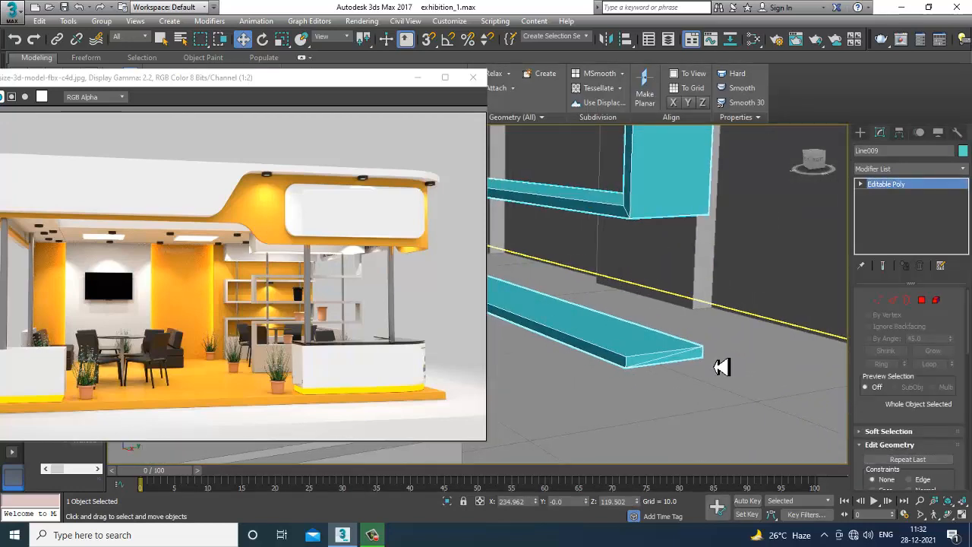
{"action": "key", "text": "2"}
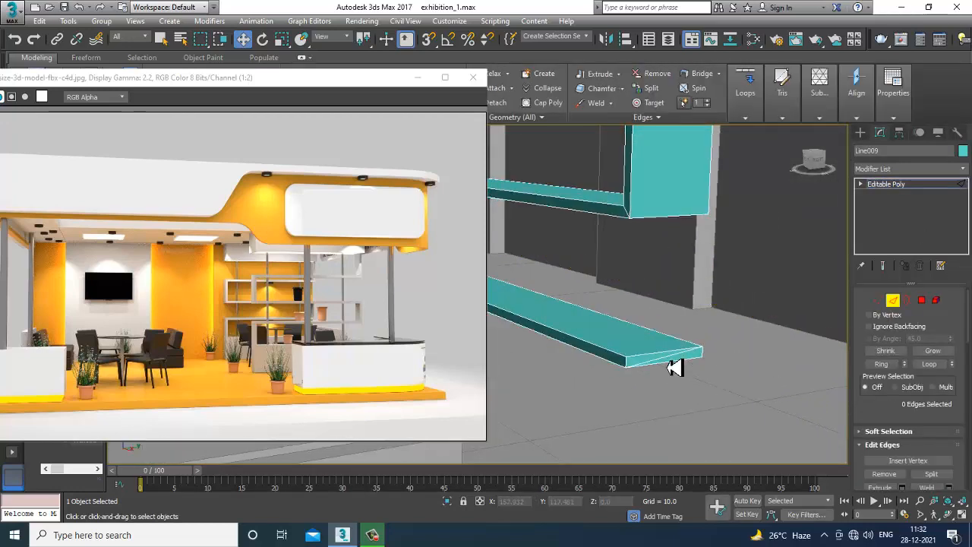
{"action": "left_click", "coordinate": [673, 363]}
{"action": "key", "text": "BackSpace"}
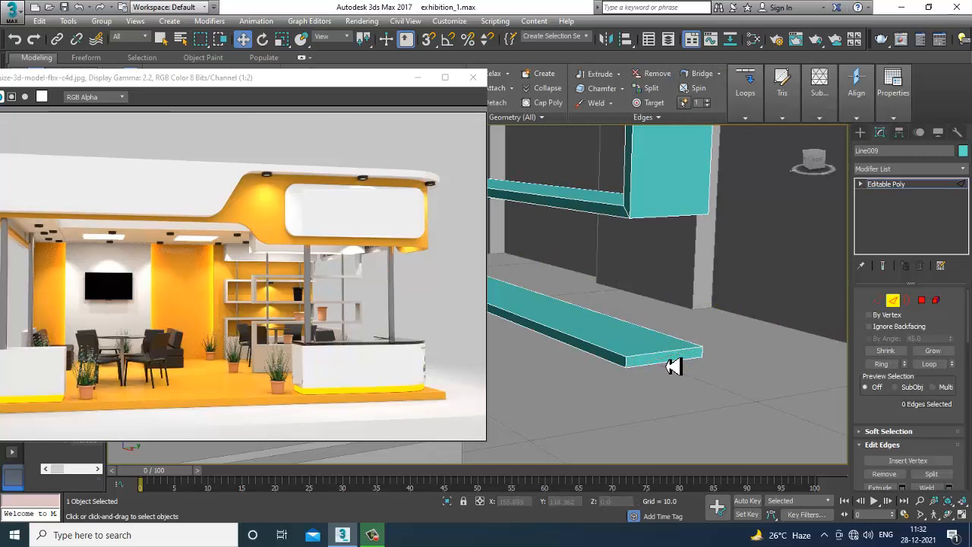
Extrude the underside polygon of the shelf's lowest board by 10
{"action": "left_click", "coordinate": [921, 301]}
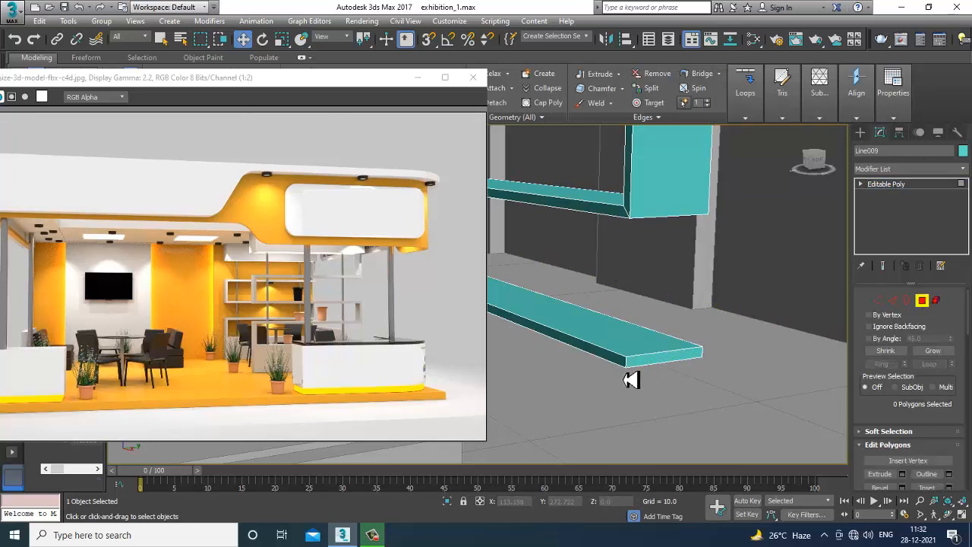
{"action": "scroll", "coordinate": [705, 341], "scroll_direction": "up", "scroll_amount": 5}
{"action": "scroll", "coordinate": [706, 356], "scroll_direction": "up", "scroll_amount": 4}
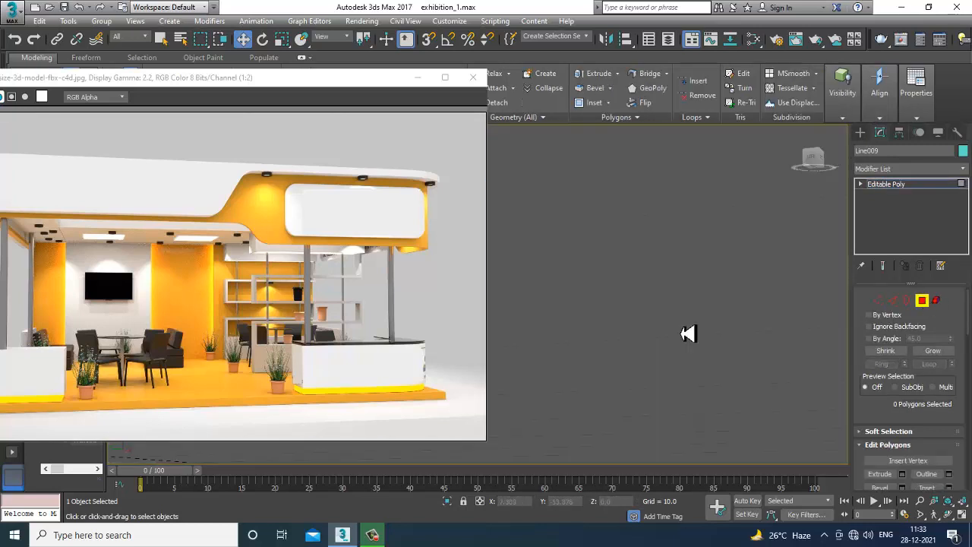
{"action": "scroll", "coordinate": [605, 339], "scroll_direction": "down", "scroll_amount": 3}
{"action": "left_click", "coordinate": [590, 338]}
{"action": "scroll", "coordinate": [729, 358], "scroll_direction": "down", "scroll_amount": 2}
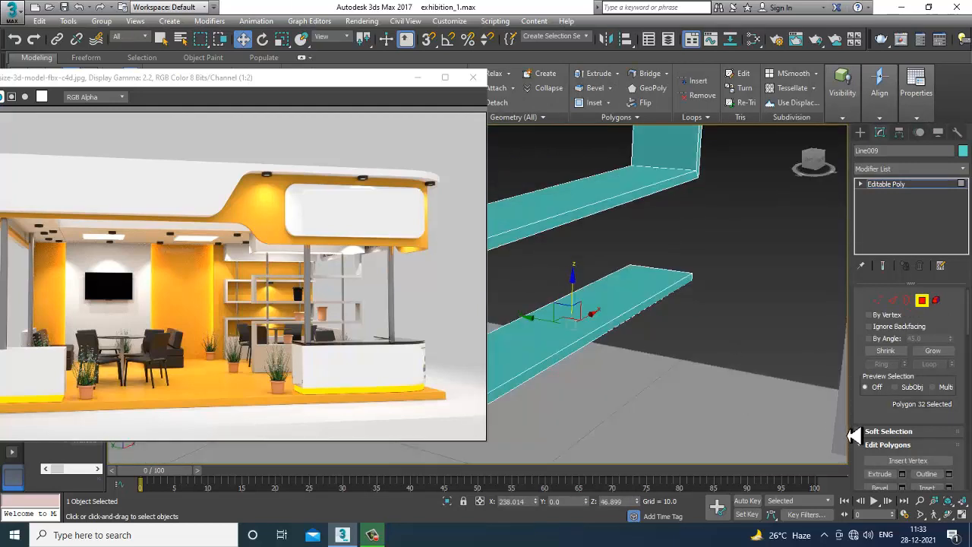
{"action": "left_click", "coordinate": [903, 475]}
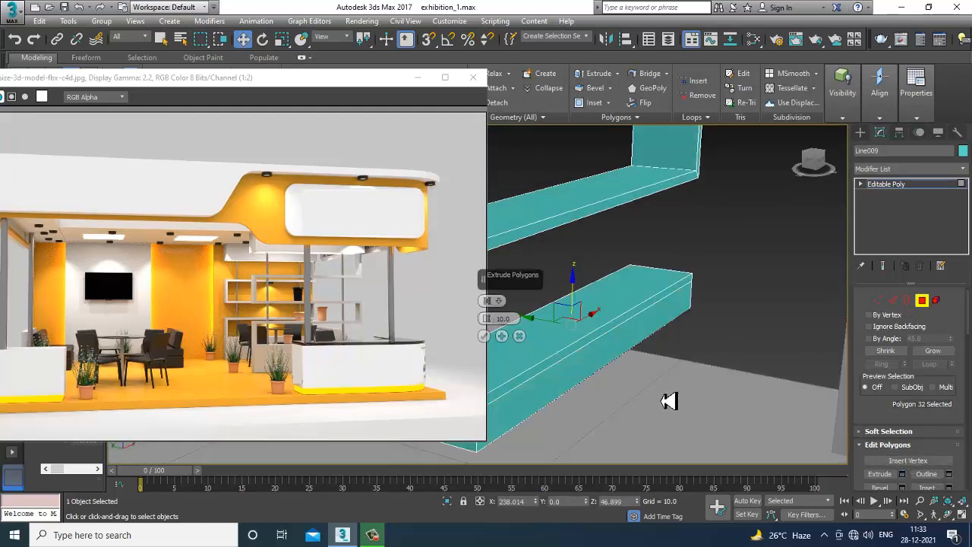
{"action": "scroll", "coordinate": [668, 401], "scroll_direction": "up", "scroll_amount": 4}
{"action": "left_click", "coordinate": [484, 336]}
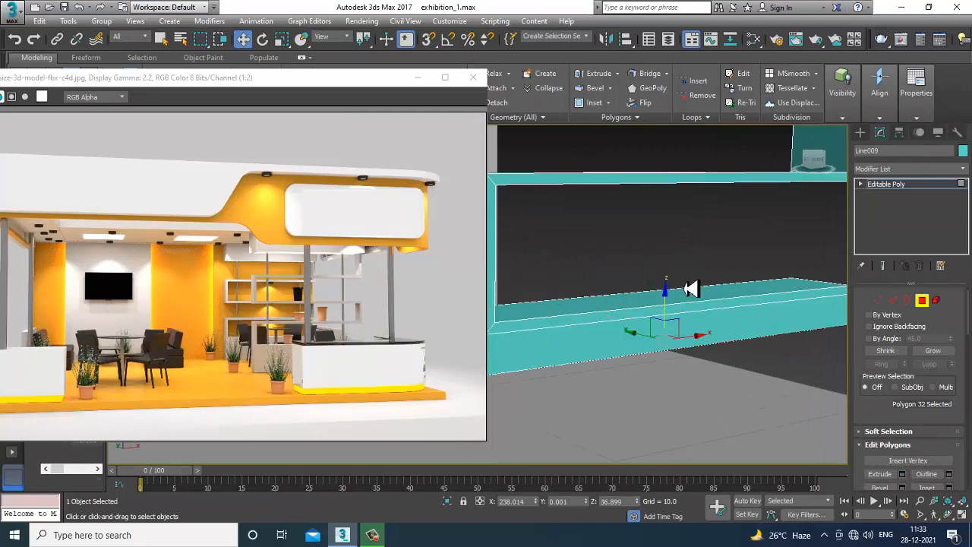
Move the extruded underside face down to about floor level to form a solid base under the shelf
{"action": "left_click_drag", "start_coordinate": [674, 310], "coordinate": [704, 427]}
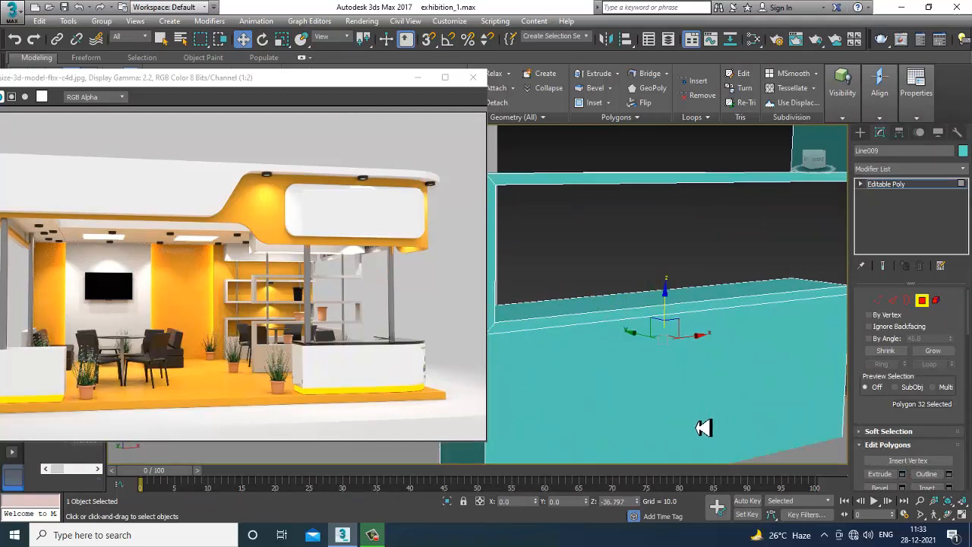
{"action": "scroll", "coordinate": [702, 432], "scroll_direction": "down", "scroll_amount": 8}
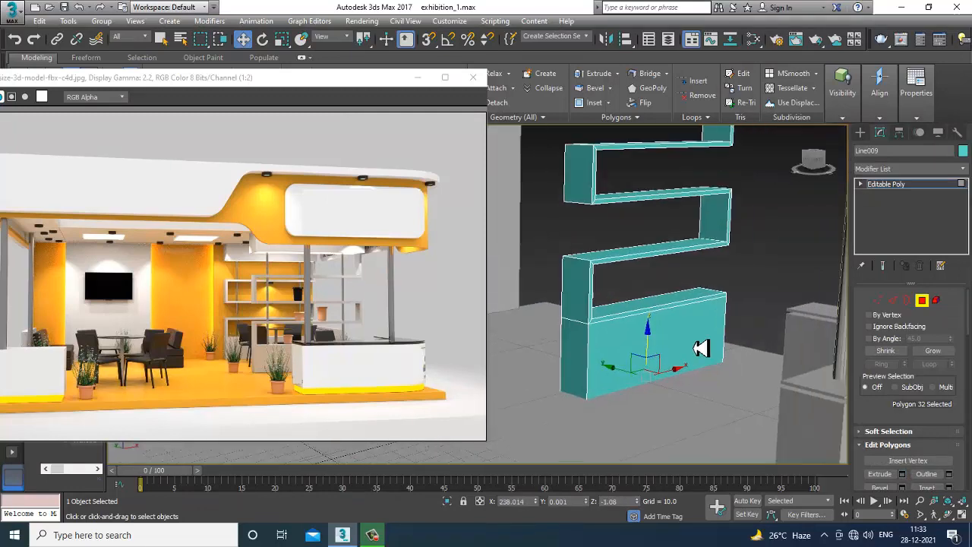
{"action": "middle_click_drag", "start_coordinate": [695, 342], "coordinate": [668, 334], "text": "alt"}
In the Front view, lower the vertices of the shelf's middle board slightly to even out the spacing
{"action": "key", "text": "alt+w"}
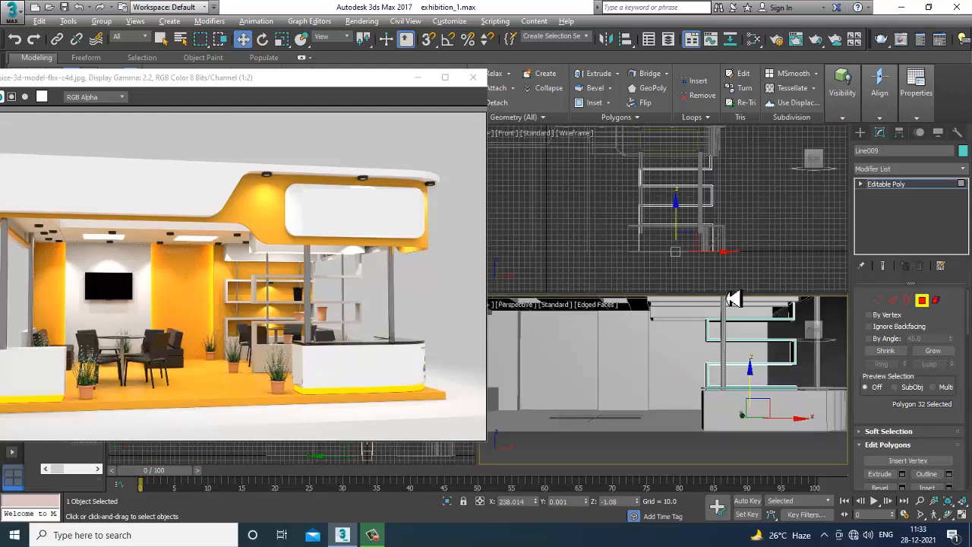
{"action": "right_click", "coordinate": [639, 251]}
{"action": "key", "text": "alt+w"}
{"action": "middle_click_drag", "start_coordinate": [513, 342], "coordinate": [691, 344]}
{"action": "scroll", "coordinate": [687, 347], "scroll_direction": "up", "scroll_amount": 3}
{"action": "key", "text": "1"}
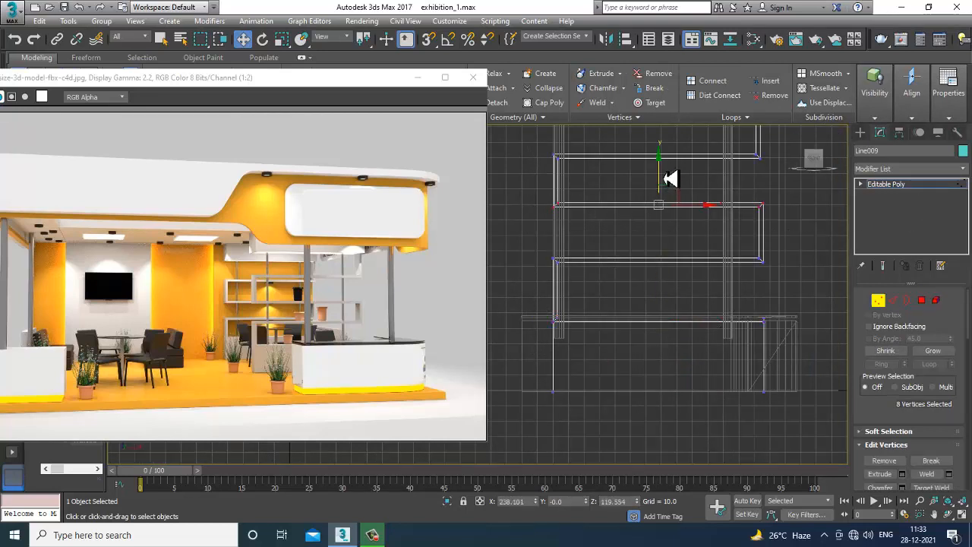
{"action": "left_click_drag", "start_coordinate": [671, 179], "coordinate": [669, 181]}
{"action": "key", "text": "1"}
Draw a straight vertical line in the Front view near the shelf's left end, from the top down to the base cabinet
{"action": "key", "text": "alt+w"}
{"action": "right_click", "coordinate": [720, 395]}
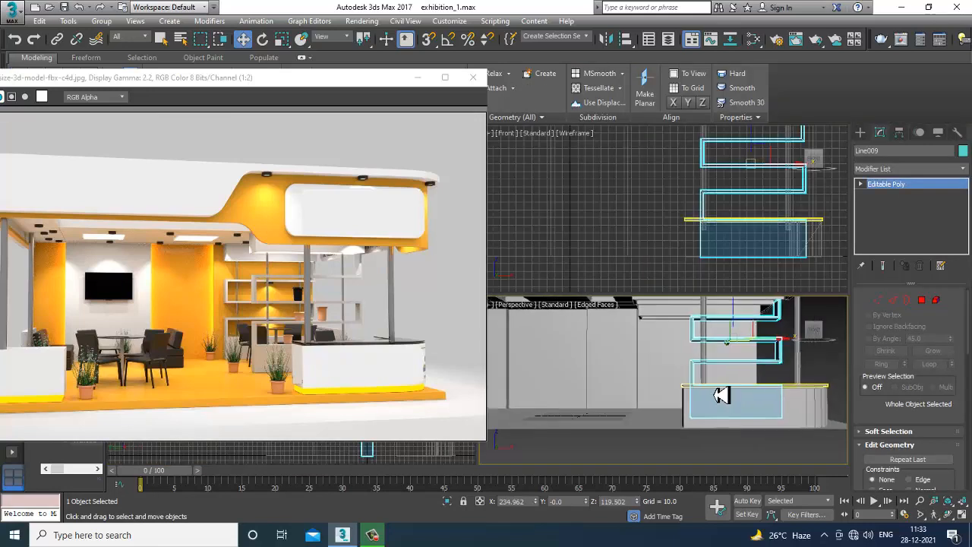
{"action": "middle_click_drag", "start_coordinate": [714, 209], "coordinate": [687, 255]}
{"action": "key", "text": "alt+w"}
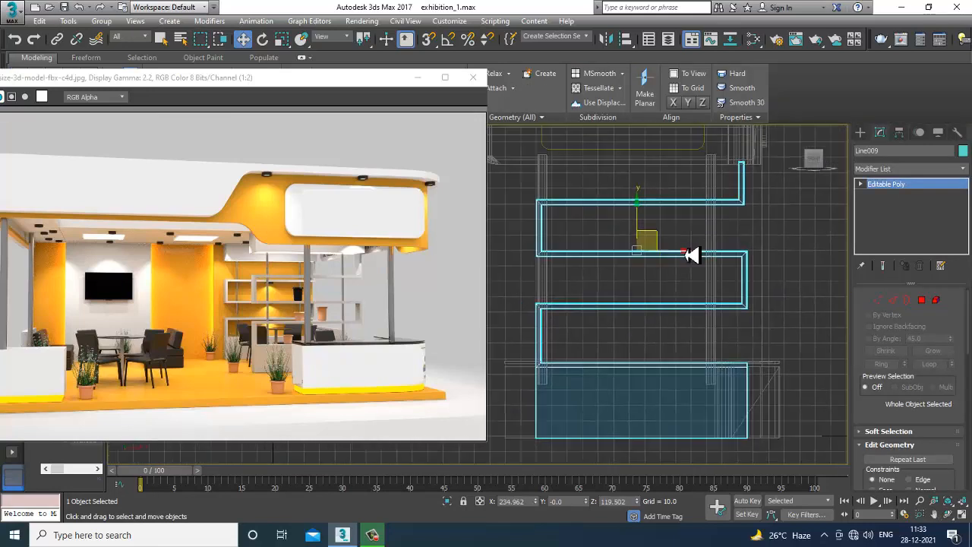
{"action": "left_click", "coordinate": [862, 134]}
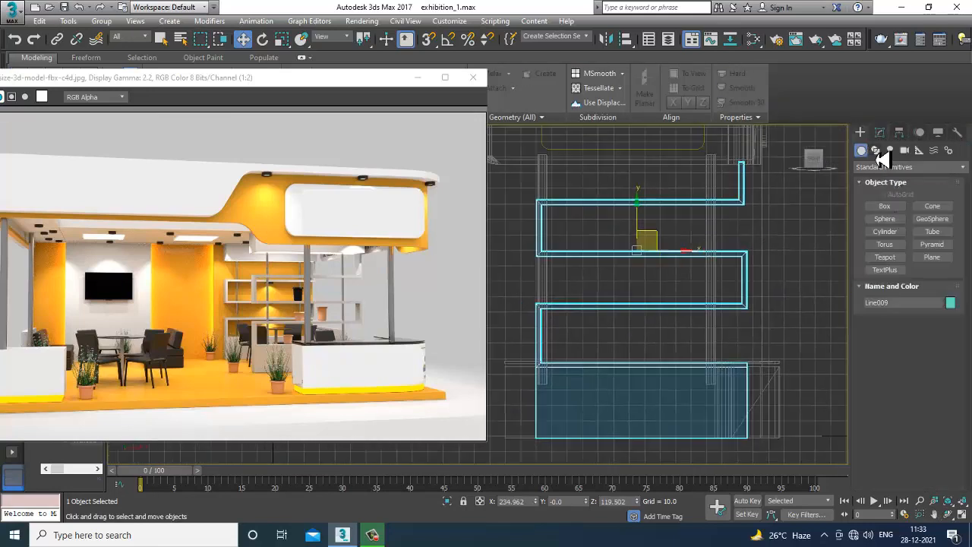
{"action": "left_click", "coordinate": [876, 150]}
{"action": "left_click", "coordinate": [884, 216]}
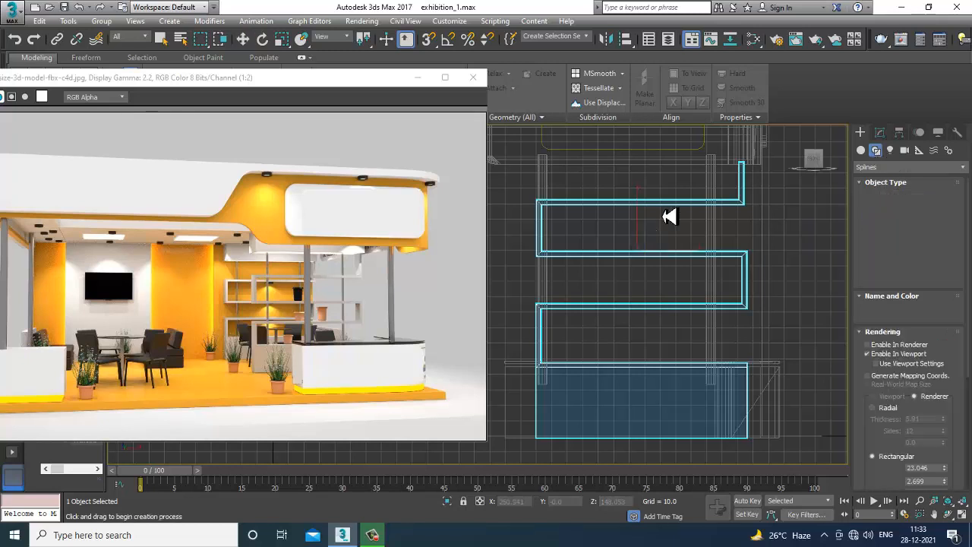
{"action": "middle_click_drag", "start_coordinate": [591, 196], "coordinate": [619, 218]}
{"action": "left_click", "coordinate": [582, 182]}
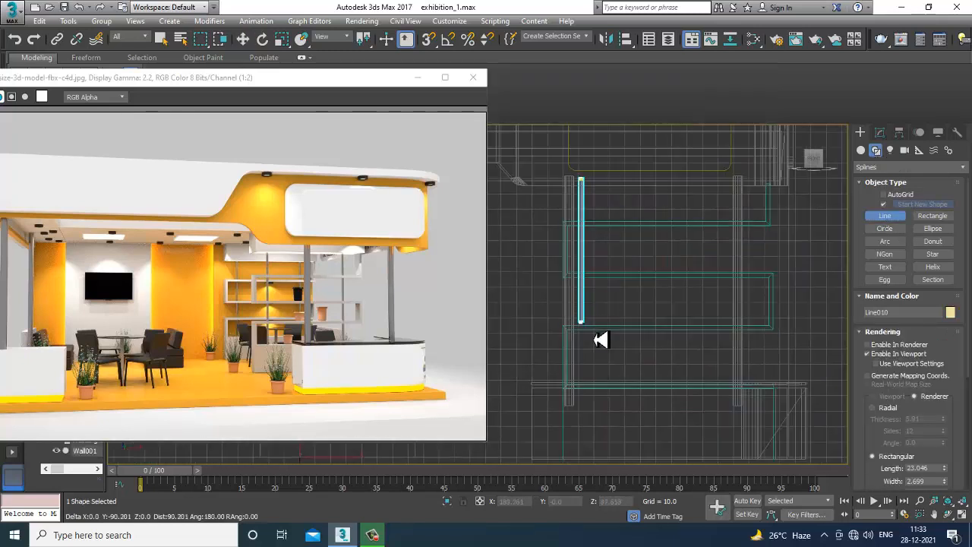
{"action": "left_click", "coordinate": [606, 401]}
{"action": "right_click", "coordinate": [607, 401]}
Give the vertical line a radial cross-section and set its thickness to about 1.8 as a thin support rod
{"action": "left_click", "coordinate": [880, 134]}
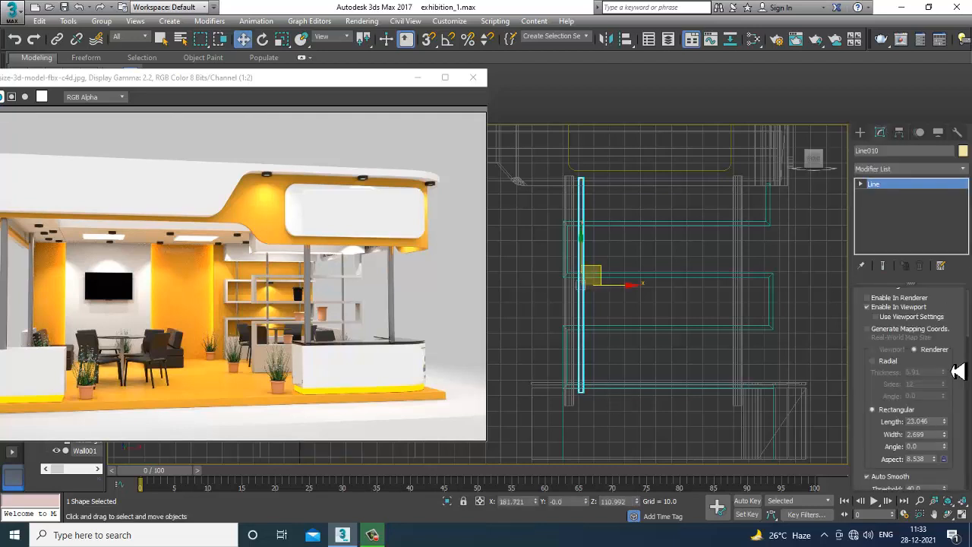
{"action": "left_click", "coordinate": [887, 362]}
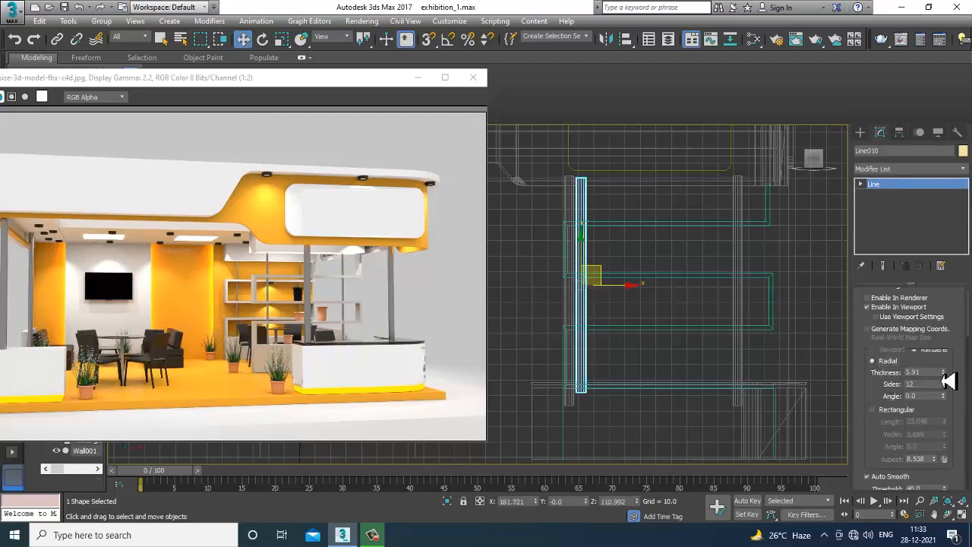
{"action": "left_click_drag", "start_coordinate": [945, 376], "coordinate": [966, 435]}
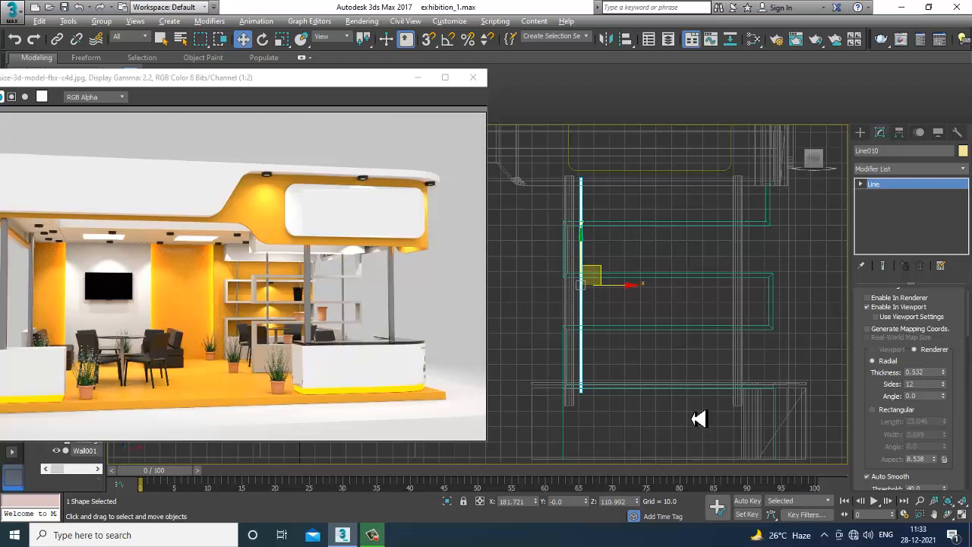
{"action": "key", "text": "alt+w"}
{"action": "middle_click", "coordinate": [764, 399]}
{"action": "key", "text": "alt+w"}
{"action": "middle_click_drag", "start_coordinate": [764, 399], "coordinate": [619, 264], "text": "alt"}
{"action": "scroll", "coordinate": [642, 317], "scroll_direction": "up", "scroll_amount": 5}
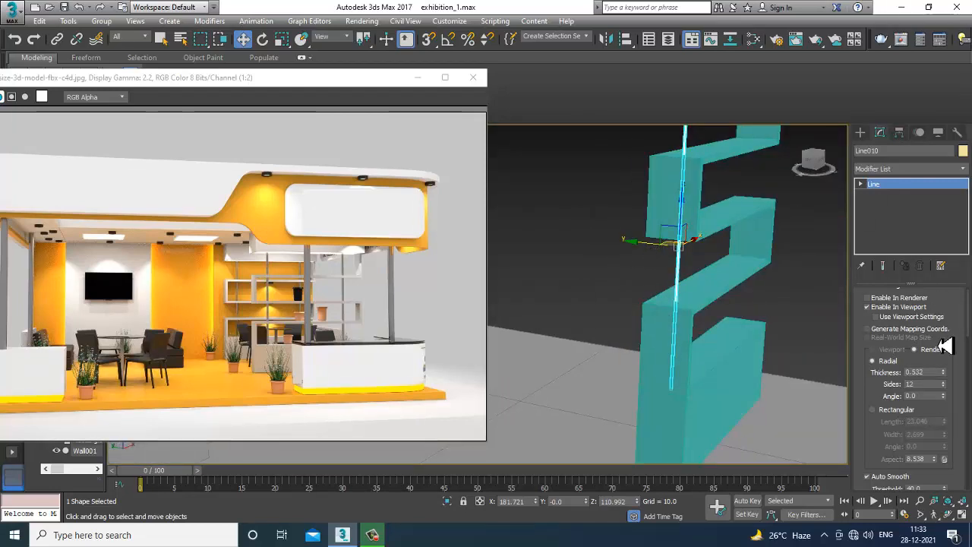
{"action": "left_click_drag", "start_coordinate": [945, 373], "coordinate": [942, 329]}
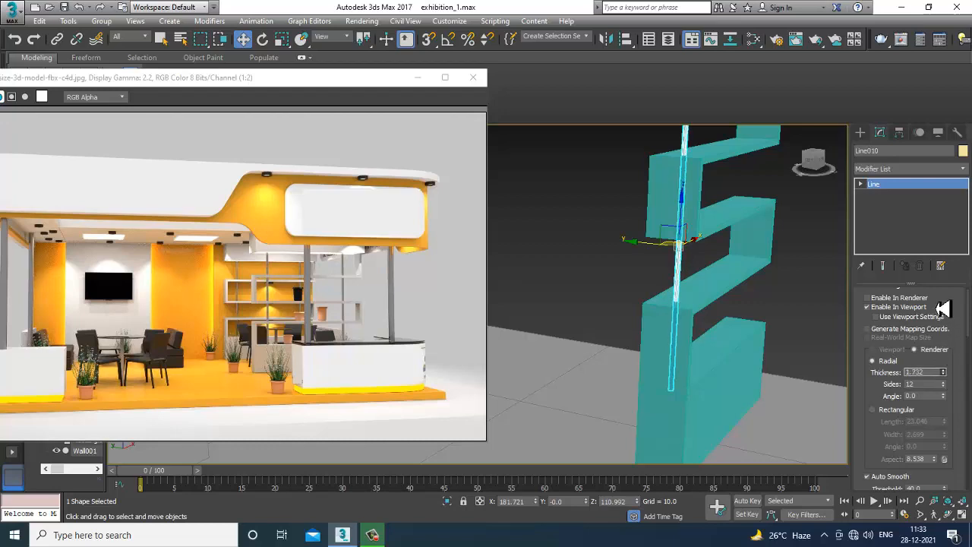
Make one copy of the support rod along the X axis near the opposite end of the shelf
{"action": "middle_click_drag", "start_coordinate": [667, 256], "coordinate": [653, 271], "text": "alt"}
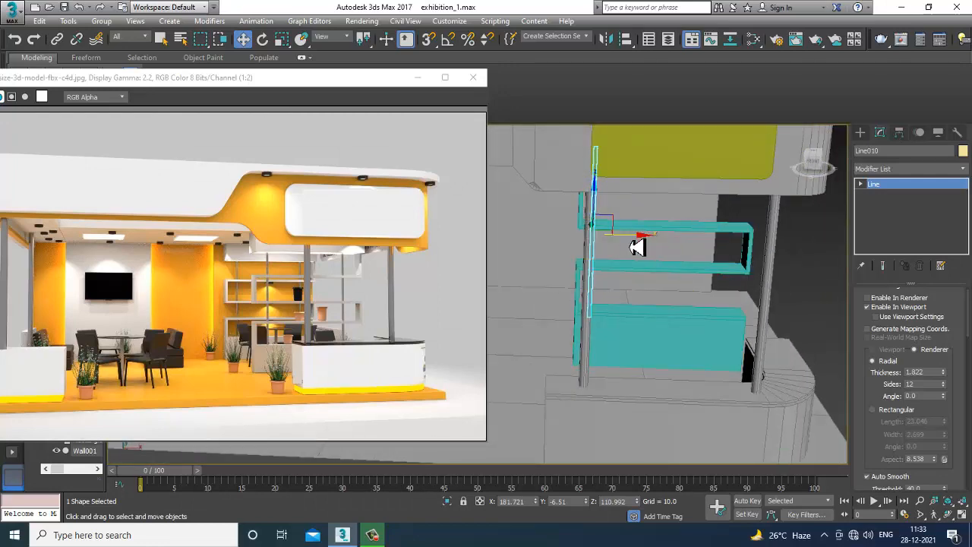
{"action": "left_click_drag", "start_coordinate": [637, 246], "coordinate": [769, 249]}
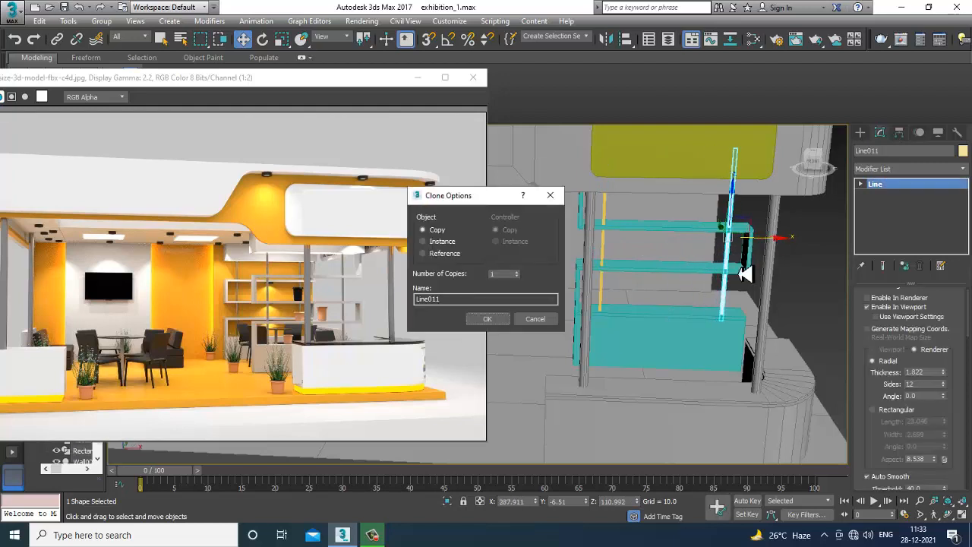
{"action": "left_click", "coordinate": [488, 323]}
Select the zigzag shelf with its two support rods and make one copy along the Y axis in the Top view, near the back wall
{"action": "left_click", "coordinate": [665, 348], "text": "ctrl"}
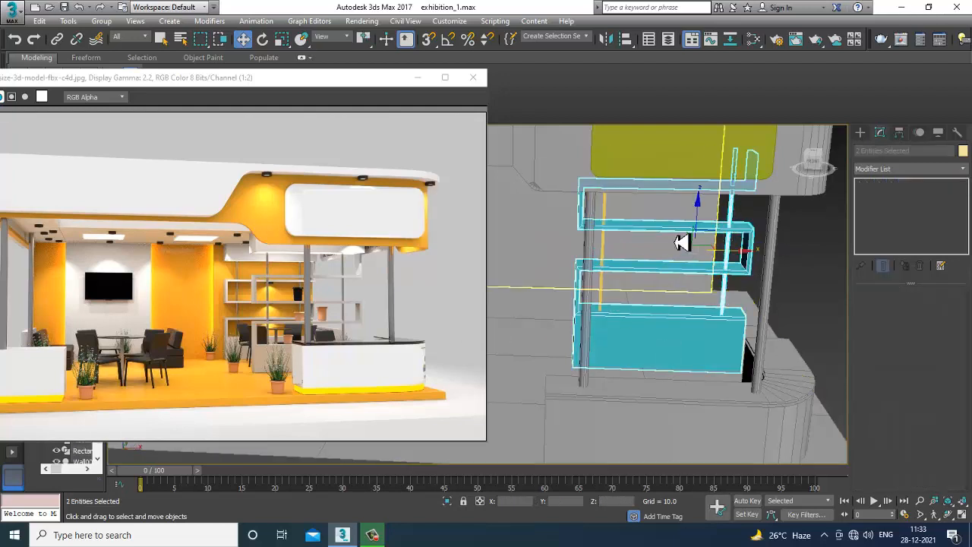
{"action": "left_click", "coordinate": [611, 260]}
{"action": "middle_click_drag", "start_coordinate": [611, 260], "coordinate": [716, 253], "text": "alt"}
{"action": "left_click", "coordinate": [718, 259], "text": "ctrl"}
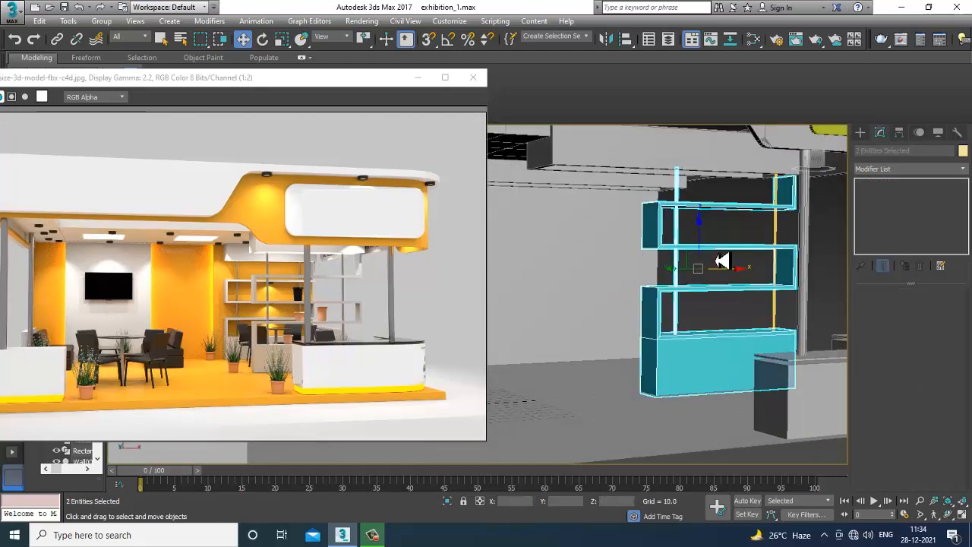
{"action": "left_click", "coordinate": [782, 205], "text": "ctrl"}
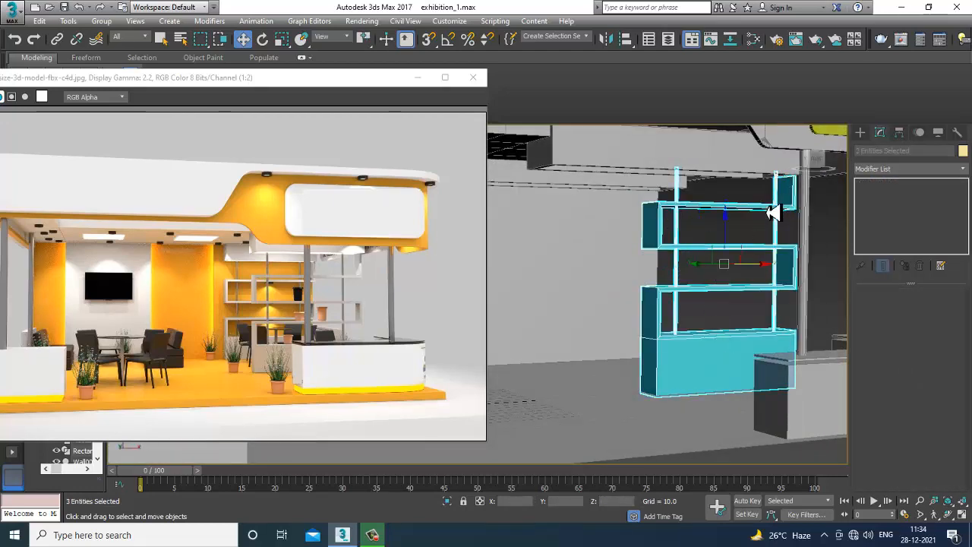
{"action": "scroll", "coordinate": [761, 211], "scroll_direction": "down", "scroll_amount": 5}
{"action": "scroll", "coordinate": [771, 216], "scroll_direction": "down", "scroll_amount": 4}
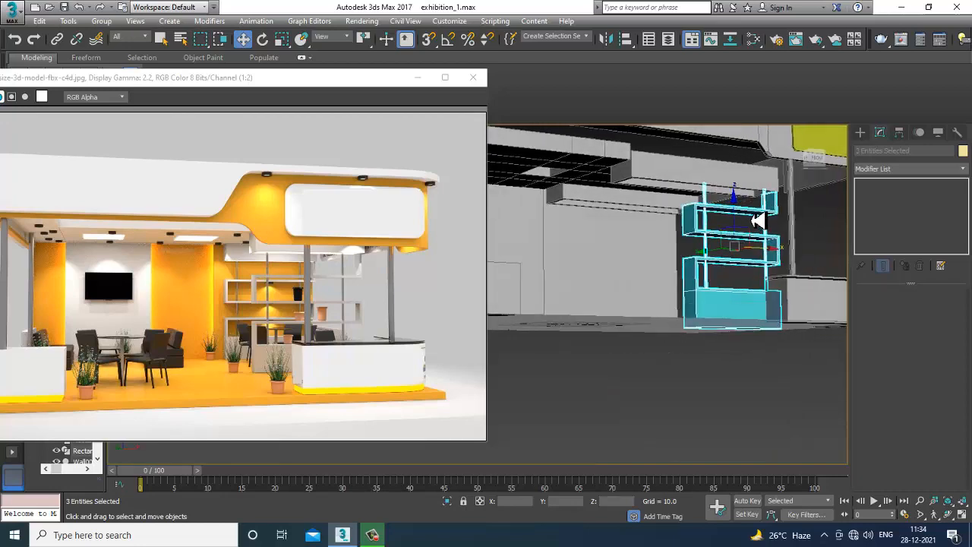
{"action": "middle_click_drag", "start_coordinate": [716, 228], "coordinate": [722, 287], "text": "alt"}
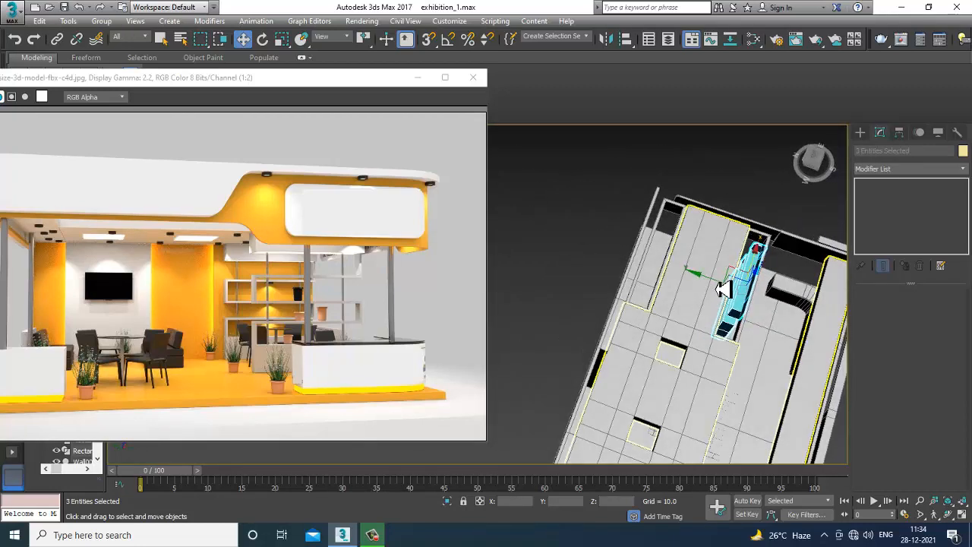
{"action": "key", "text": "alt+w"}
{"action": "left_click_drag", "start_coordinate": [385, 81], "coordinate": [242, 99]}
{"action": "scroll", "coordinate": [437, 260], "scroll_direction": "down", "scroll_amount": 2}
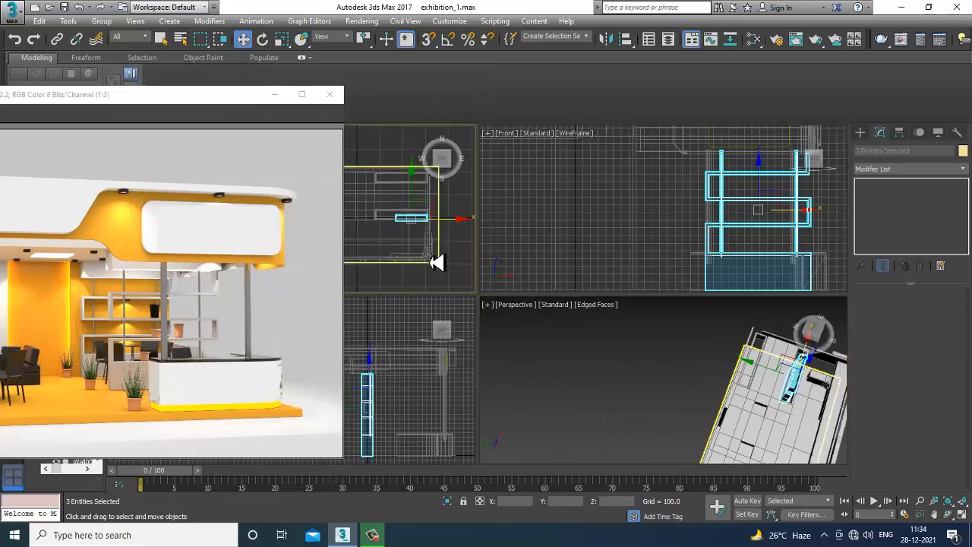
{"action": "key", "text": "alt+w"}
{"action": "scroll", "coordinate": [608, 297], "scroll_direction": "up", "scroll_amount": 3}
{"action": "scroll", "coordinate": [748, 330], "scroll_direction": "up", "scroll_amount": 2}
{"action": "middle_click_drag", "start_coordinate": [748, 329], "coordinate": [552, 312]}
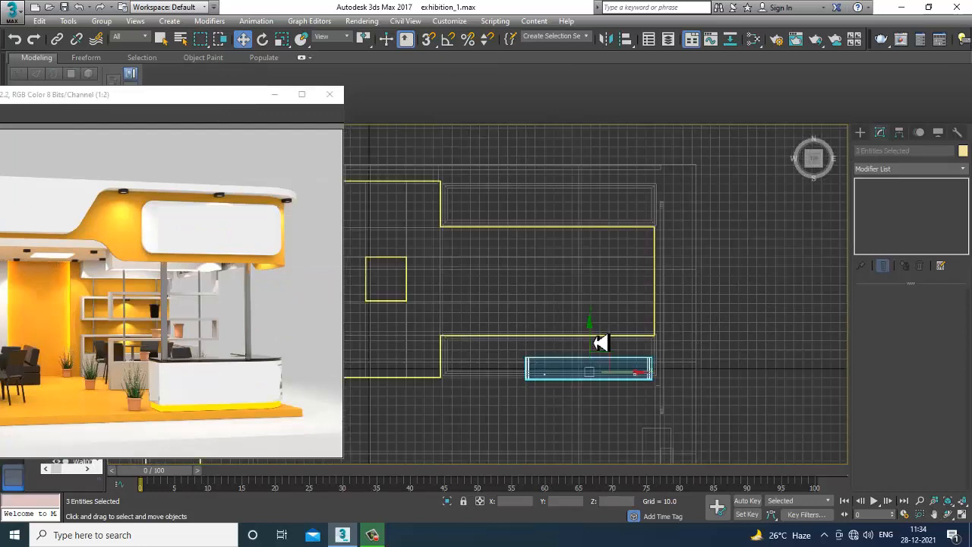
{"action": "left_click_drag", "start_coordinate": [592, 343], "coordinate": [581, 187], "text": "shift"}
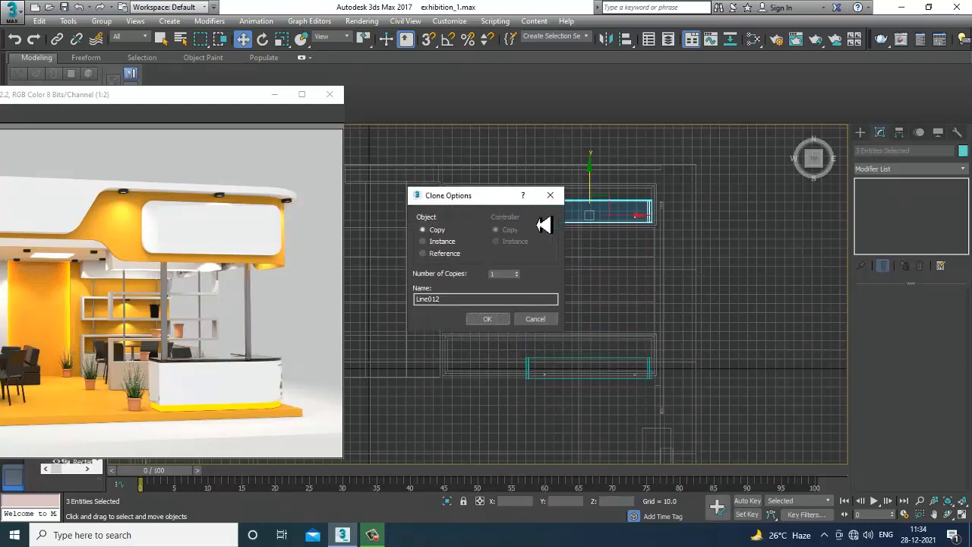
{"action": "left_click", "coordinate": [487, 323]}
Nudge the copied shelf and its rods slightly along the Y axis to sit beneath the back ceiling beam
{"action": "key", "text": "alt+w"}
{"action": "scroll", "coordinate": [678, 367], "scroll_direction": "down", "scroll_amount": 1}
{"action": "key", "text": "alt+w"}
{"action": "mouse_move", "coordinate": [678, 366]}
{"action": "middle_mouse_down", "text": "alt"}
{"action": "mouse_move", "coordinate": [663, 275]}
{"action": "mouse_move", "coordinate": [640, 274]}
{"action": "middle_mouse_up", "text": "alt"}
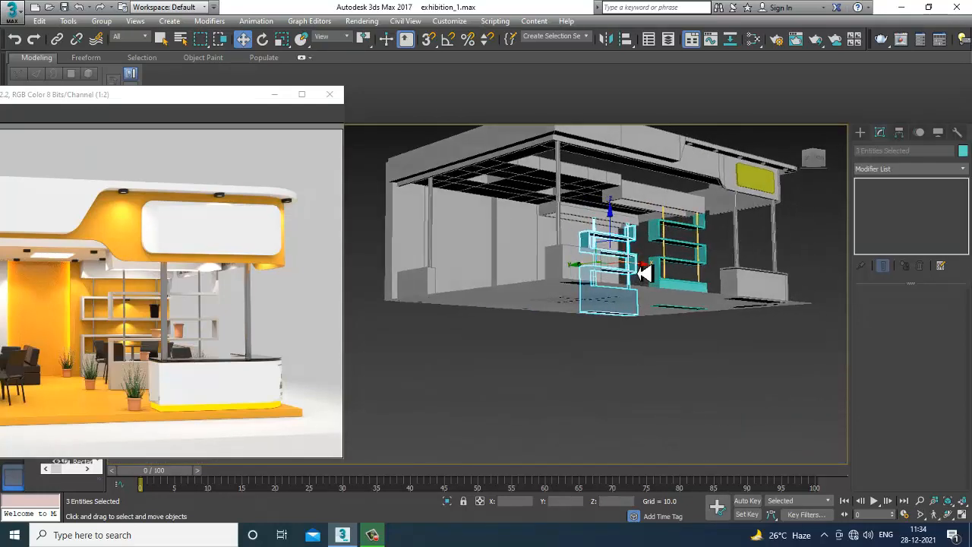
{"action": "scroll", "coordinate": [644, 274], "scroll_direction": "up", "scroll_amount": 10}
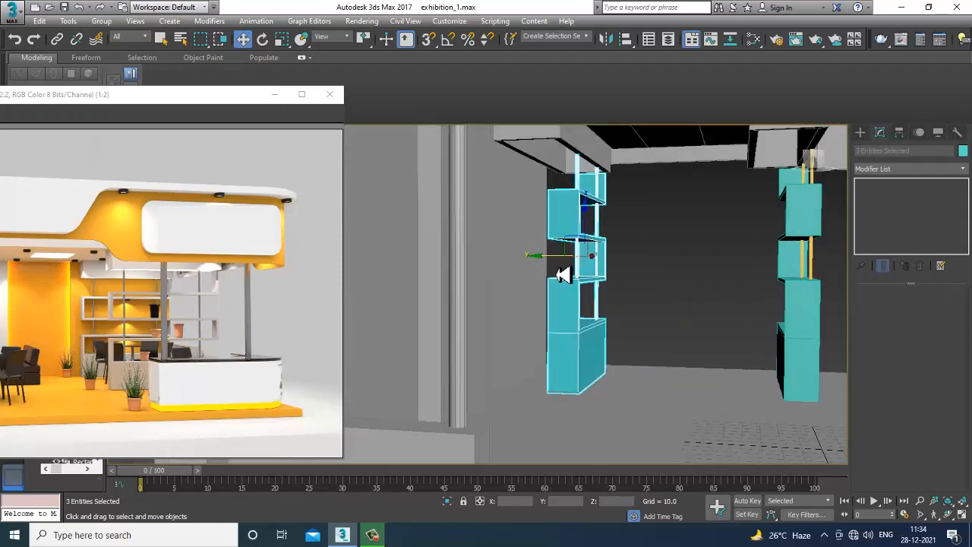
{"action": "left_click_drag", "start_coordinate": [552, 262], "coordinate": [538, 264]}
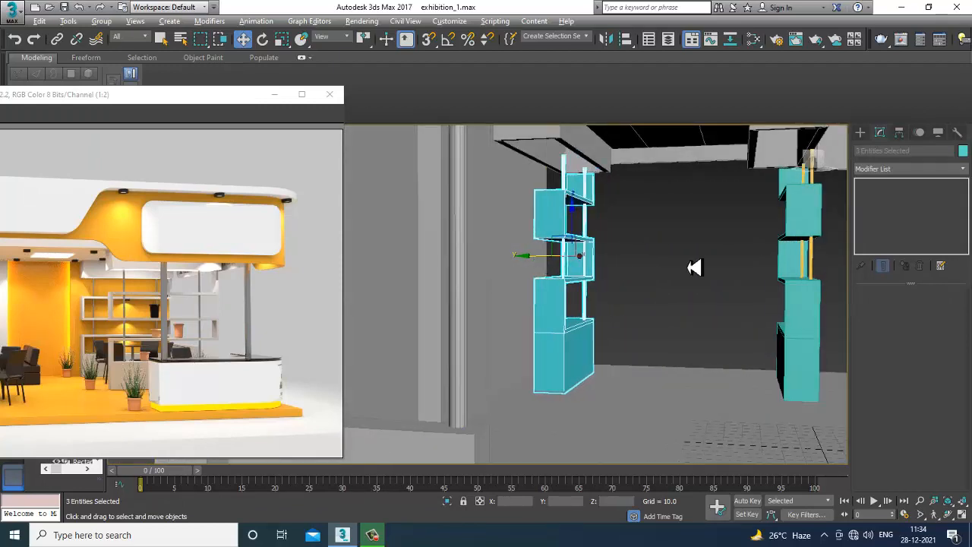
Raise the four topmost vertices of the copied shelf to about Z 180.8 so its end reaches the ceiling beam
{"action": "middle_click_drag", "start_coordinate": [689, 268], "coordinate": [611, 297], "text": "alt"}
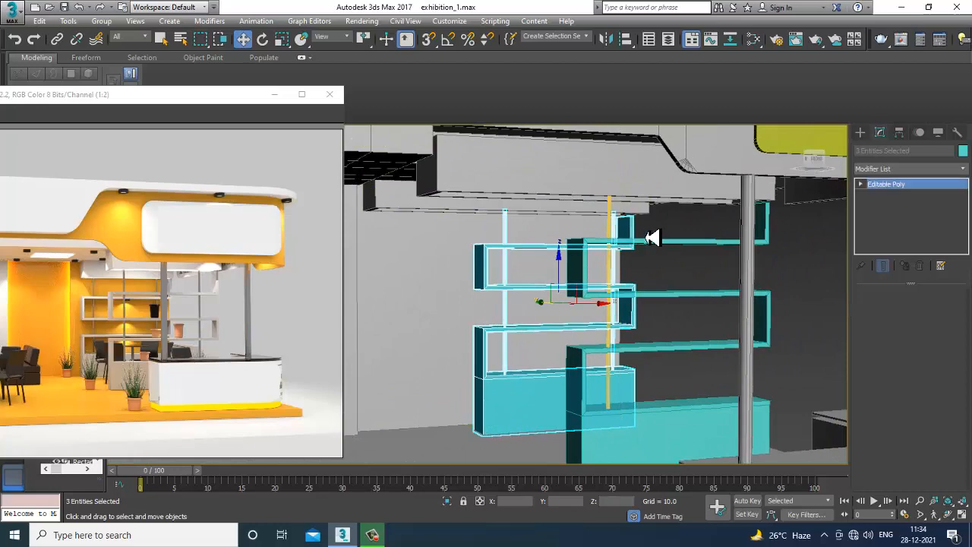
{"action": "left_click", "coordinate": [633, 243]}
{"action": "middle_click_drag", "start_coordinate": [637, 257], "coordinate": [638, 273]}
{"action": "scroll", "coordinate": [638, 271], "scroll_direction": "up", "scroll_amount": 3}
{"action": "key", "text": "1"}
{"action": "left_click_drag", "start_coordinate": [574, 199], "coordinate": [680, 234]}
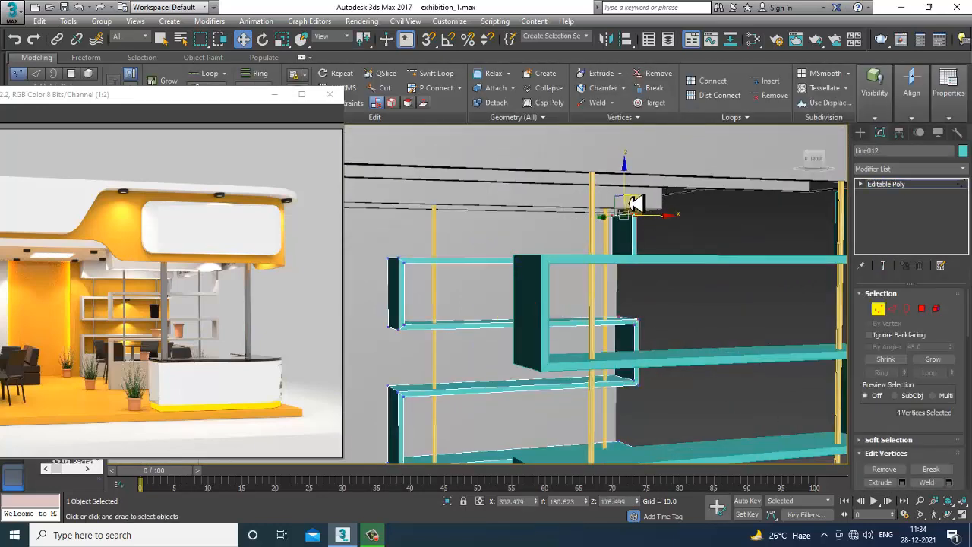
{"action": "scroll", "coordinate": [657, 236], "scroll_direction": "down", "scroll_amount": 6}
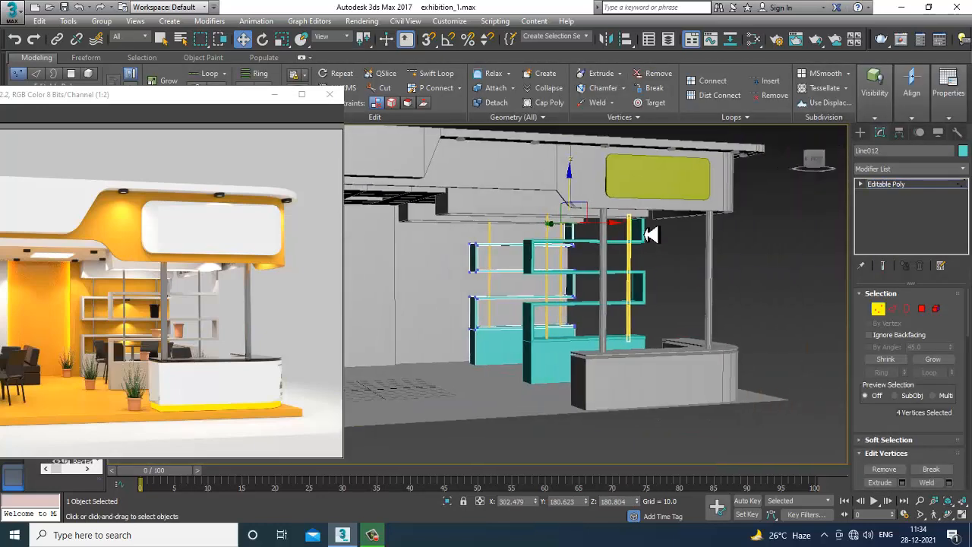
{"action": "key", "text": "1"}
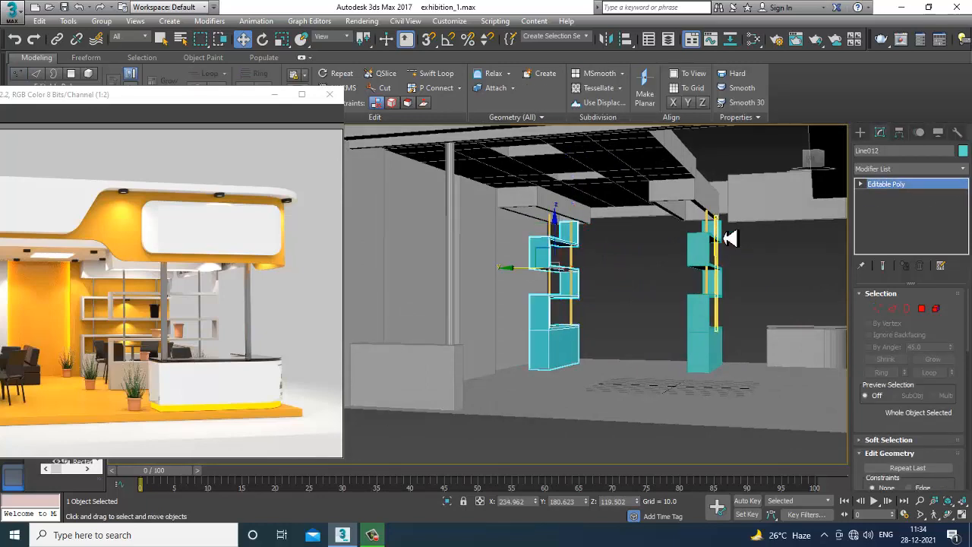
Raise the four topmost vertices of the original shelf slightly so its end meets the ceiling beam above
{"action": "left_click", "coordinate": [717, 237]}
{"action": "left_click", "coordinate": [711, 234], "text": "ctrl"}
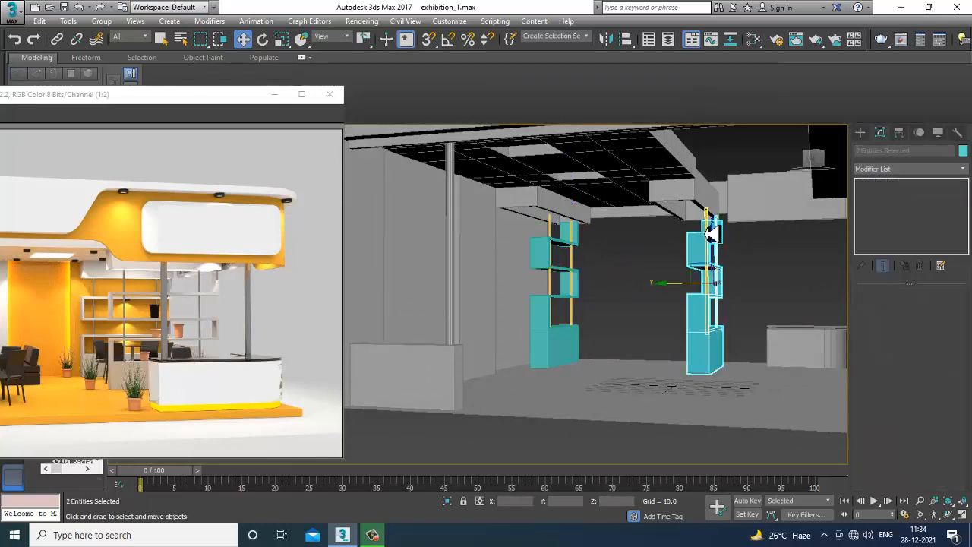
{"action": "middle_click_drag", "start_coordinate": [706, 255], "coordinate": [668, 287], "text": "alt"}
{"action": "middle_click_drag", "start_coordinate": [814, 253], "coordinate": [705, 263], "text": "alt"}
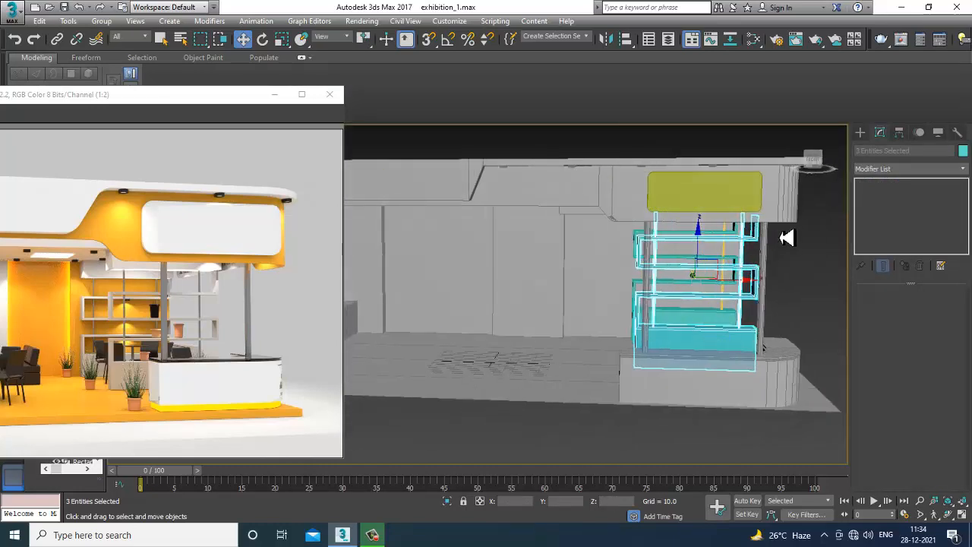
{"action": "left_click", "coordinate": [758, 237]}
{"action": "key", "text": "1"}
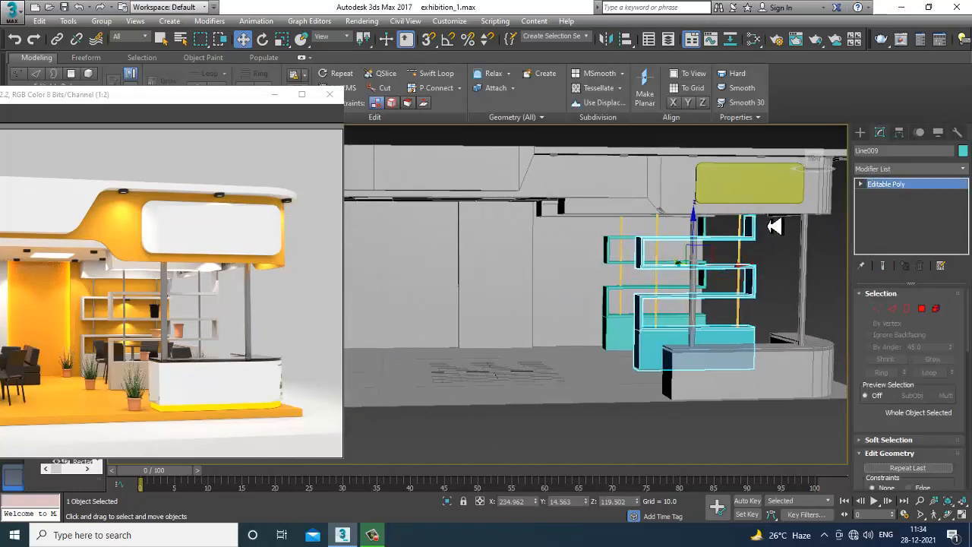
{"action": "left_click", "coordinate": [746, 214]}
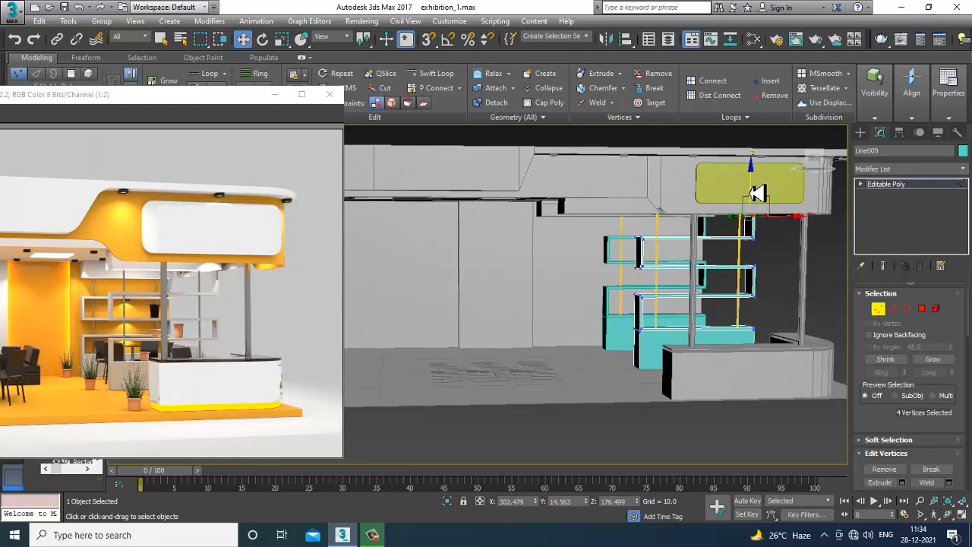
{"action": "left_click", "coordinate": [919, 185]}
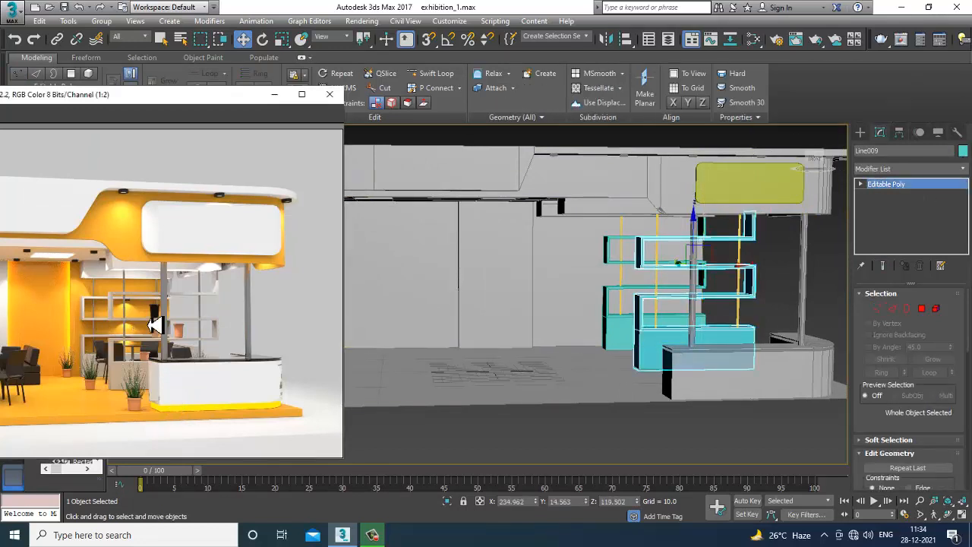
Compare the stall's fascia and ceiling from below with the reference image
{"action": "middle_click_drag", "start_coordinate": [524, 253], "coordinate": [667, 245]}
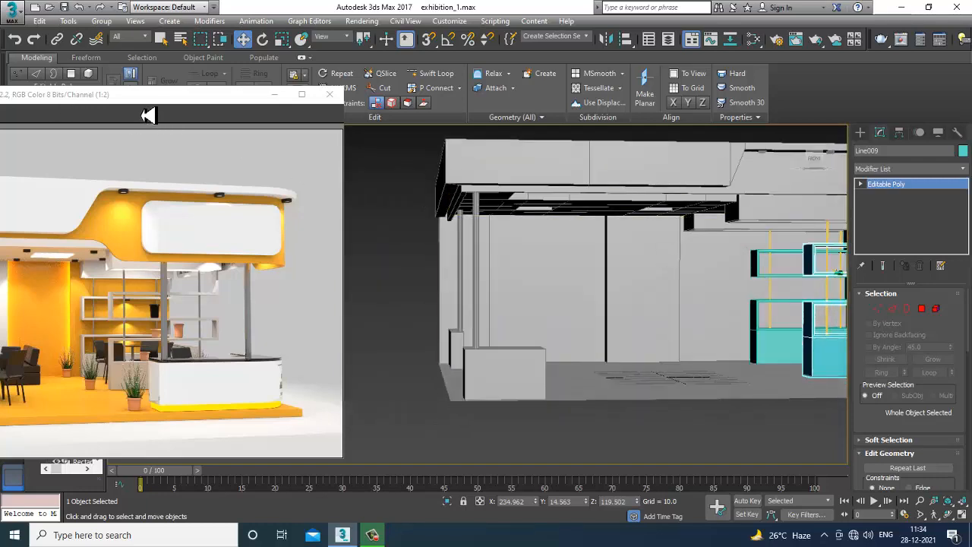
{"action": "left_click_drag", "start_coordinate": [144, 97], "coordinate": [250, 85]}
{"action": "middle_click_drag", "start_coordinate": [722, 281], "coordinate": [729, 220], "text": "alt"}
{"action": "middle_click_drag", "start_coordinate": [729, 220], "coordinate": [687, 255]}
{"action": "middle_click_drag", "start_coordinate": [687, 255], "coordinate": [722, 248]}
{"action": "middle_click_drag", "start_coordinate": [744, 285], "coordinate": [711, 276], "text": "alt"}
{"action": "scroll", "coordinate": [710, 312], "scroll_direction": "down", "scroll_amount": 4}
{"action": "scroll", "coordinate": [712, 276], "scroll_direction": "up", "scroll_amount": 5}
{"action": "middle_click_drag", "start_coordinate": [811, 184], "coordinate": [801, 186], "text": "alt"}
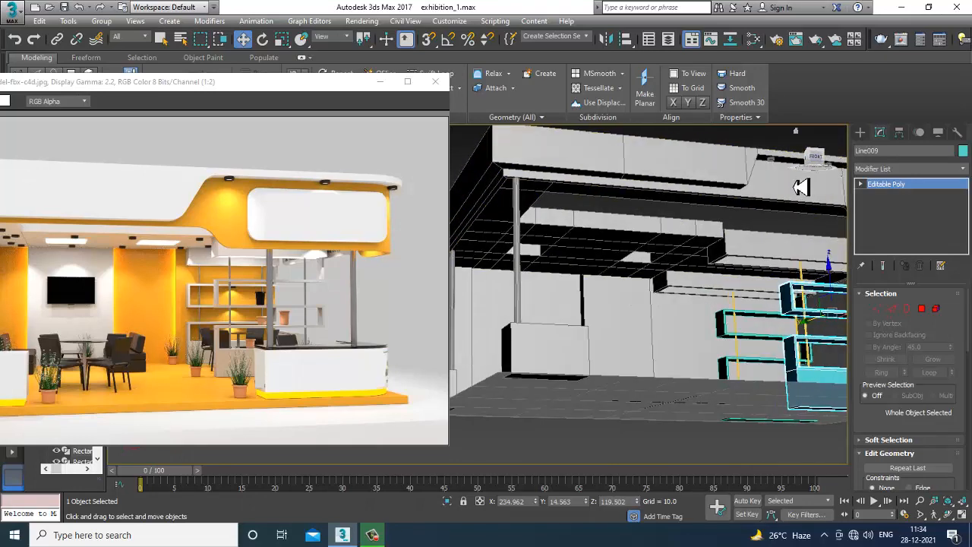
Copy the round downlight under the front fascia and move the copy over the inner ceiling's far end
{"action": "left_click", "coordinate": [773, 163]}
{"action": "key", "text": "z"}
{"action": "middle_click_drag", "start_coordinate": [748, 242], "coordinate": [679, 339], "text": "alt"}
{"action": "scroll", "coordinate": [710, 262], "scroll_direction": "down", "scroll_amount": 3}
{"action": "scroll", "coordinate": [669, 297], "scroll_direction": "down", "scroll_amount": 5}
{"action": "scroll", "coordinate": [705, 340], "scroll_direction": "down", "scroll_amount": 4}
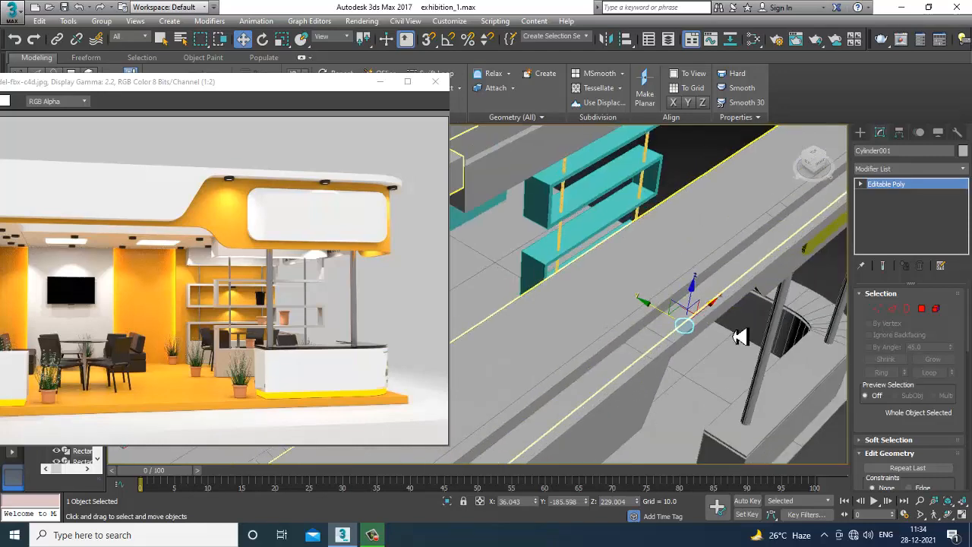
{"action": "scroll", "coordinate": [759, 344], "scroll_direction": "down", "scroll_amount": 6}
{"action": "middle_click_drag", "start_coordinate": [765, 347], "coordinate": [740, 364], "text": "alt"}
{"action": "scroll", "coordinate": [739, 362], "scroll_direction": "up", "scroll_amount": 3}
{"action": "scroll", "coordinate": [740, 356], "scroll_direction": "down", "scroll_amount": 3}
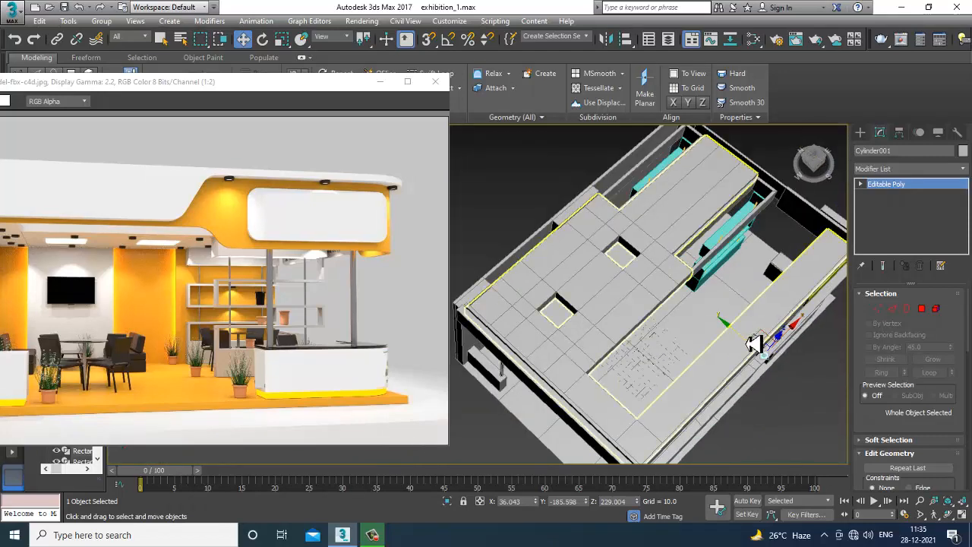
{"action": "mouse_move", "coordinate": [754, 343]}
{"action": "left_mouse_down"}
{"action": "mouse_move", "coordinate": [604, 264]}
{"action": "mouse_move", "coordinate": [634, 273]}
{"action": "left_mouse_up"}
{"action": "left_click", "coordinate": [482, 318]}
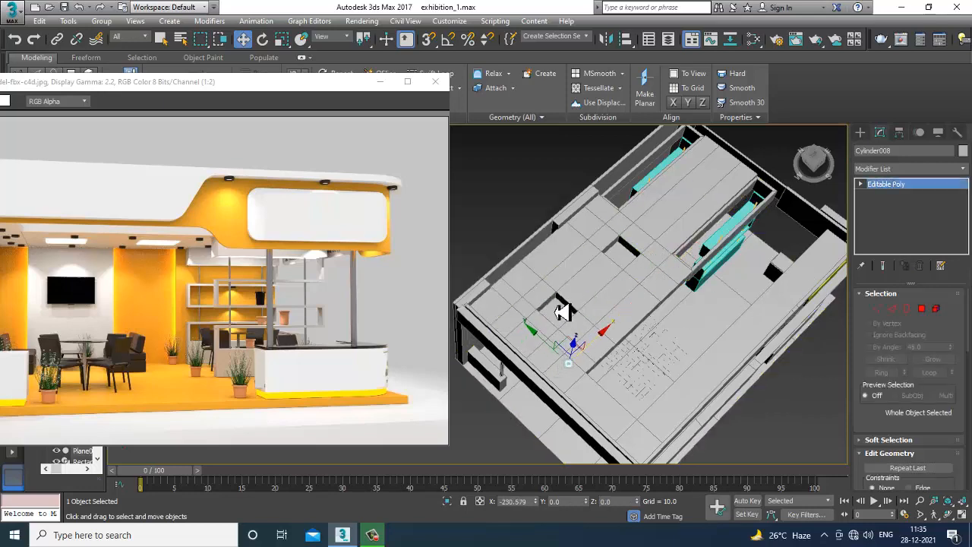
Lower the copied downlight to about Z 200 so it sits at the underside of the inner ceiling
{"action": "middle_click_drag", "start_coordinate": [565, 309], "coordinate": [681, 259], "text": "alt"}
{"action": "scroll", "coordinate": [681, 254], "scroll_direction": "up", "scroll_amount": 3}
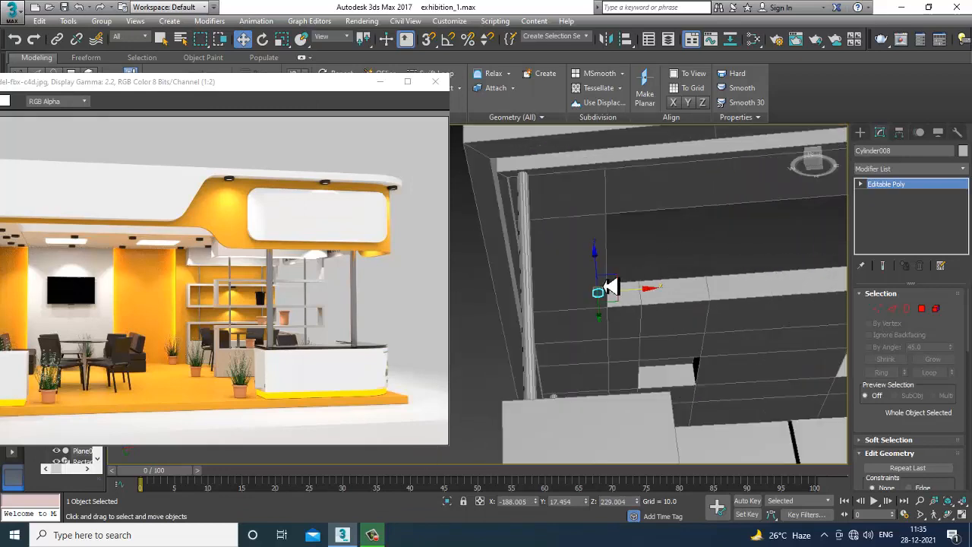
{"action": "middle_click_drag", "start_coordinate": [610, 286], "coordinate": [597, 306], "text": "alt"}
{"action": "scroll", "coordinate": [612, 277], "scroll_direction": "up", "scroll_amount": 5}
{"action": "left_click_drag", "start_coordinate": [611, 300], "coordinate": [628, 427]}
{"action": "scroll", "coordinate": [631, 421], "scroll_direction": "down", "scroll_amount": 5}
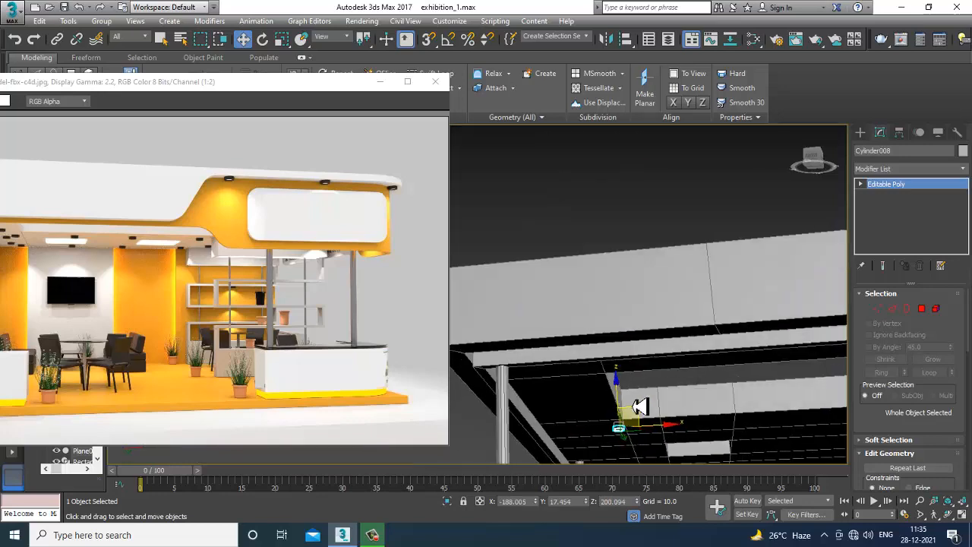
Move the copied downlight to about X -224, Y 181, near the back corner of the inner ceiling
{"action": "middle_click_drag", "start_coordinate": [636, 406], "coordinate": [703, 366], "text": "alt"}
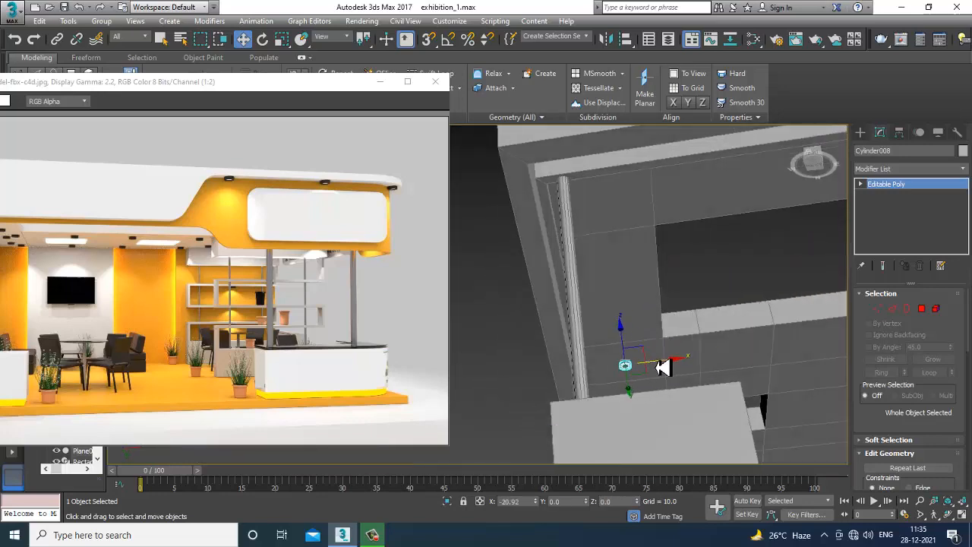
{"action": "left_click_drag", "start_coordinate": [649, 370], "coordinate": [650, 370]}
{"action": "scroll", "coordinate": [655, 379], "scroll_direction": "down", "scroll_amount": 5}
{"action": "middle_click_drag", "start_coordinate": [655, 384], "coordinate": [638, 399], "text": "alt"}
{"action": "scroll", "coordinate": [644, 400], "scroll_direction": "up", "scroll_amount": 3}
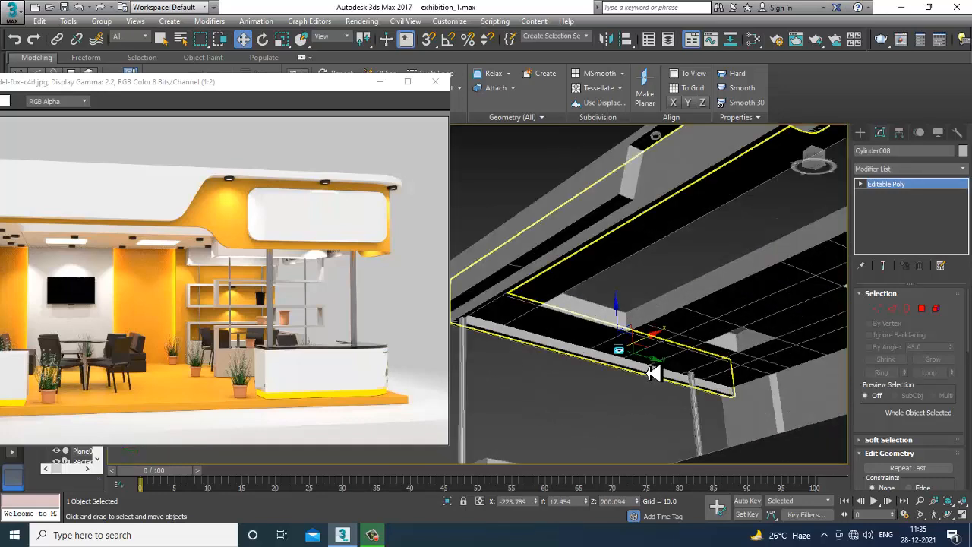
{"action": "left_click_drag", "start_coordinate": [653, 366], "coordinate": [763, 386]}
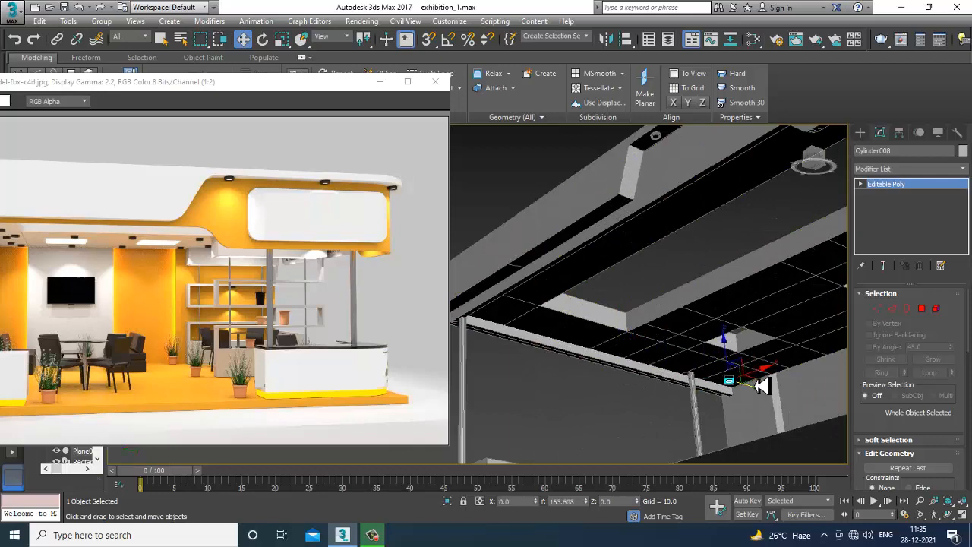
Make one copy of the ceiling downlight along the Y axis, placing it at about Y 128
{"action": "left_click_drag", "start_coordinate": [126, 89], "coordinate": [165, 86]}
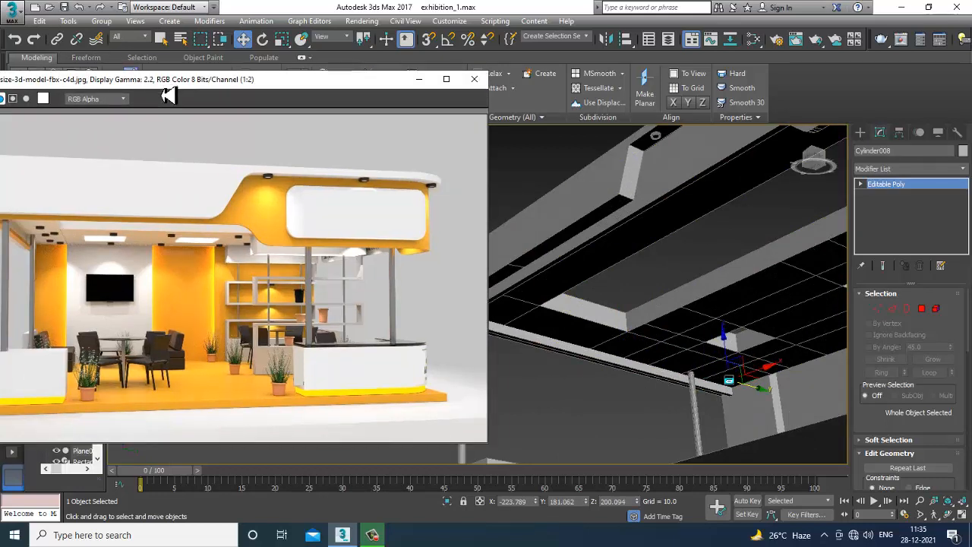
{"action": "middle_click_drag", "start_coordinate": [581, 300], "coordinate": [791, 414], "text": "alt"}
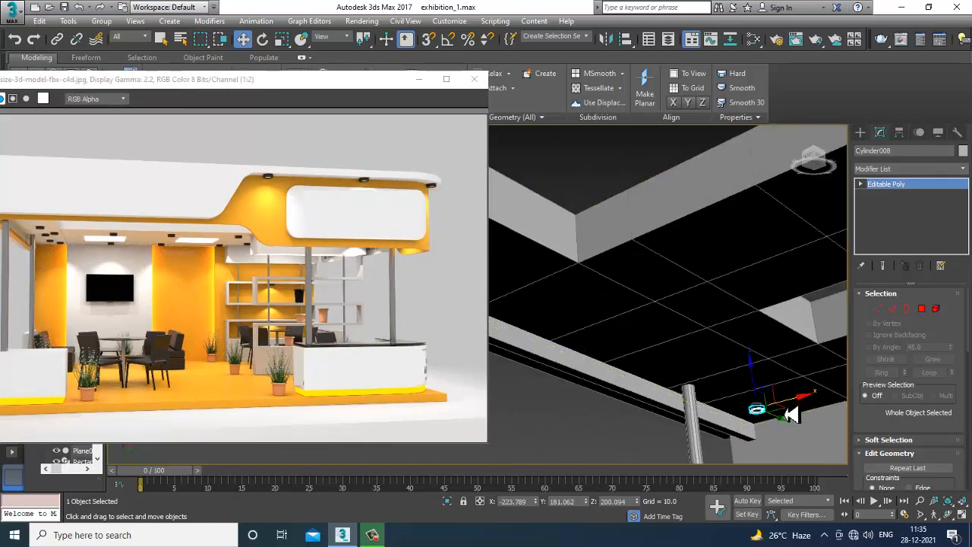
{"action": "mouse_move", "coordinate": [784, 427]}
{"action": "left_mouse_down", "text": "shift"}
{"action": "mouse_move", "coordinate": [731, 403]}
{"action": "mouse_move", "coordinate": [690, 403]}
{"action": "mouse_move", "coordinate": [716, 398]}
{"action": "left_mouse_up", "text": "shift"}
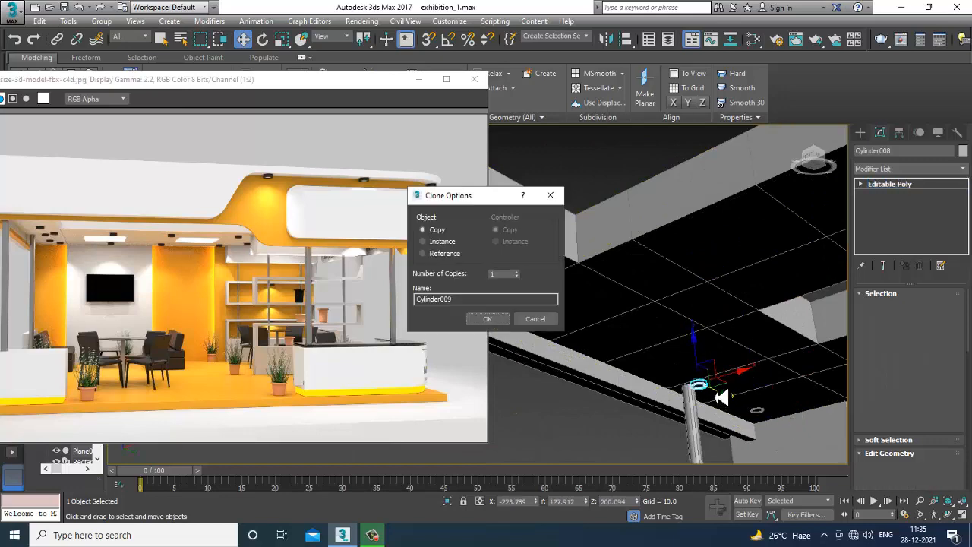
{"action": "left_click", "coordinate": [502, 319]}
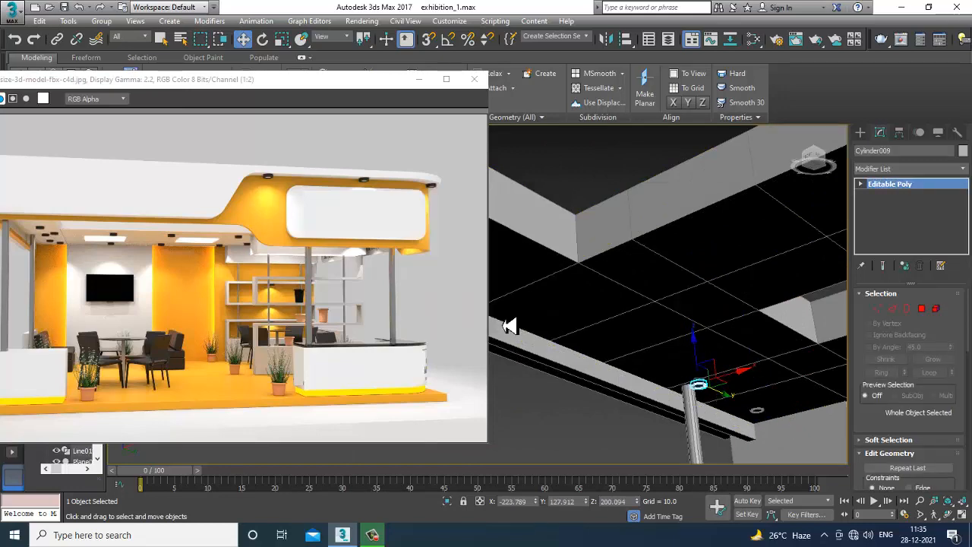
{"action": "mouse_move", "coordinate": [501, 319]}
{"action": "middle_mouse_down", "text": "alt"}
{"action": "mouse_move", "coordinate": [666, 336]}
{"action": "mouse_move", "coordinate": [663, 328]}
{"action": "mouse_move", "coordinate": [620, 341]}
{"action": "middle_mouse_up", "text": "alt"}
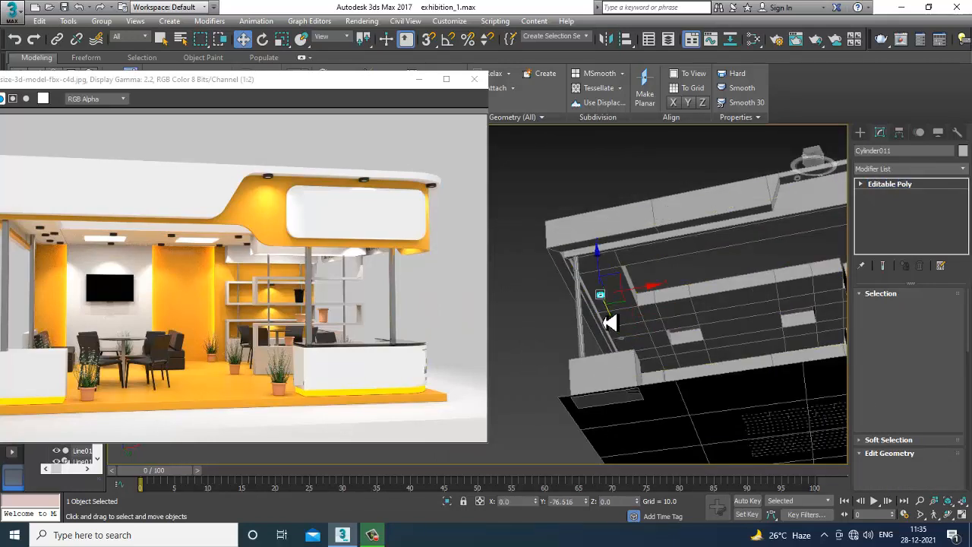
Make one copy of the ceiling downlight along the Y axis, placing it at about Y -55
{"action": "left_click", "coordinate": [610, 323], "text": "shift"}
{"action": "left_click", "coordinate": [488, 319]}
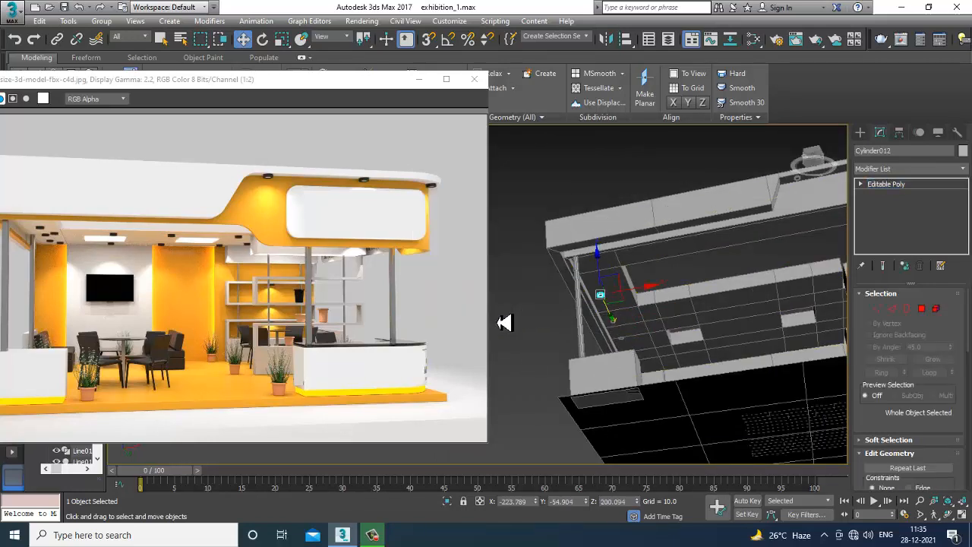
{"action": "scroll", "coordinate": [650, 341], "scroll_direction": "up", "scroll_amount": 2}
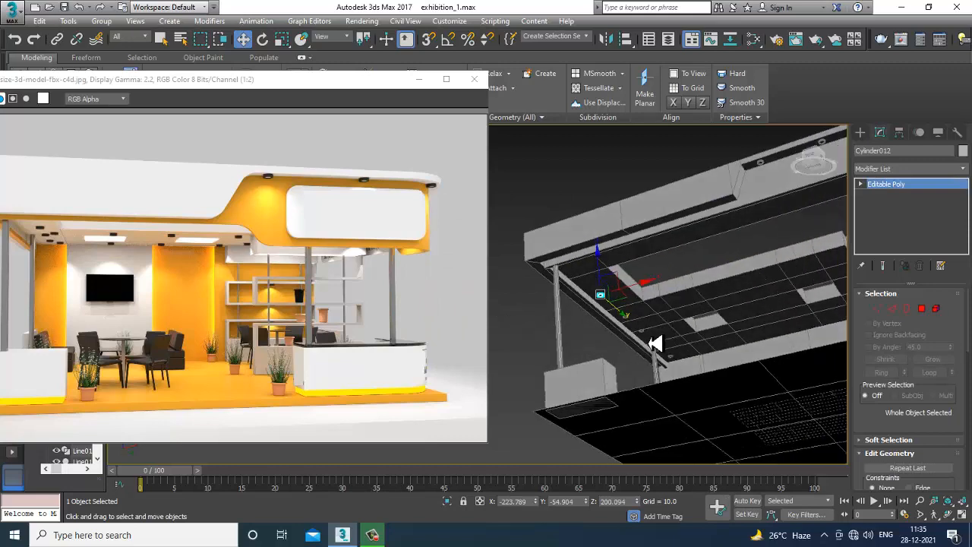
Select the second and third downlights from the back of the row and copy them along X to about X -134
{"action": "scroll", "coordinate": [661, 334], "scroll_direction": "up", "scroll_amount": 3}
{"action": "left_click", "coordinate": [666, 348], "text": "ctrl"}
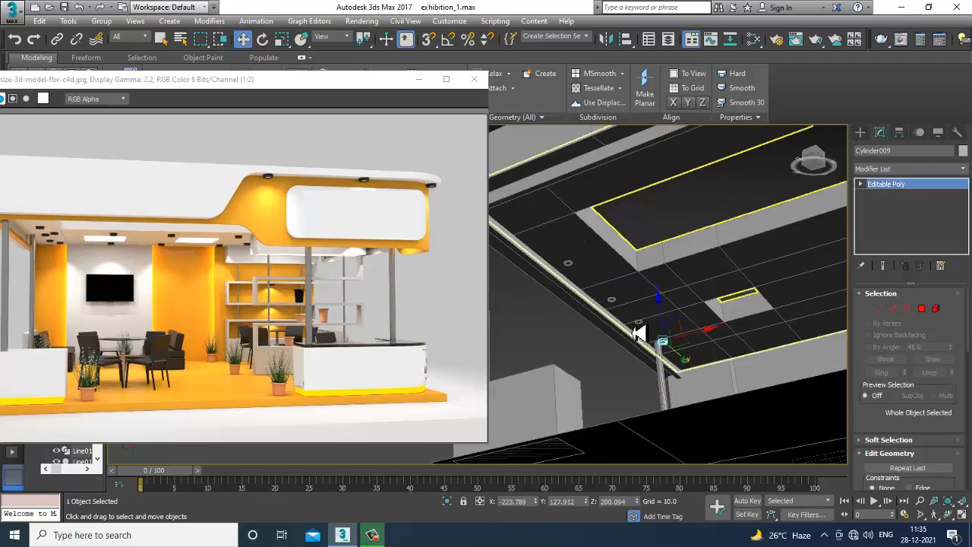
{"action": "left_click_drag", "start_coordinate": [697, 331], "coordinate": [791, 319]}
{"action": "left_click", "coordinate": [501, 319]}
Move the copied downlight nearer the front of the stall along Y to about Y 57, clear of the square ceiling recess
{"action": "key", "text": "alt+w"}
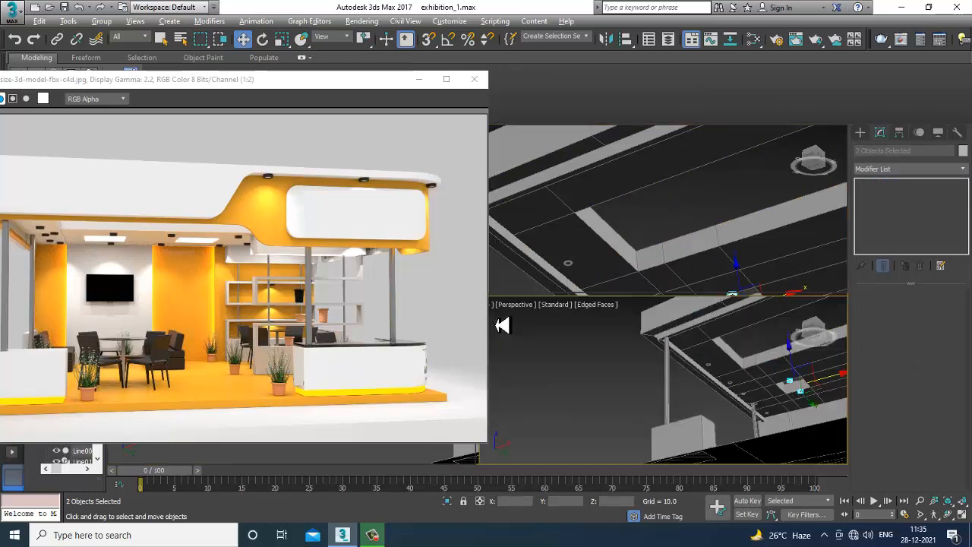
{"action": "left_click_drag", "start_coordinate": [383, 88], "coordinate": [268, 115]}
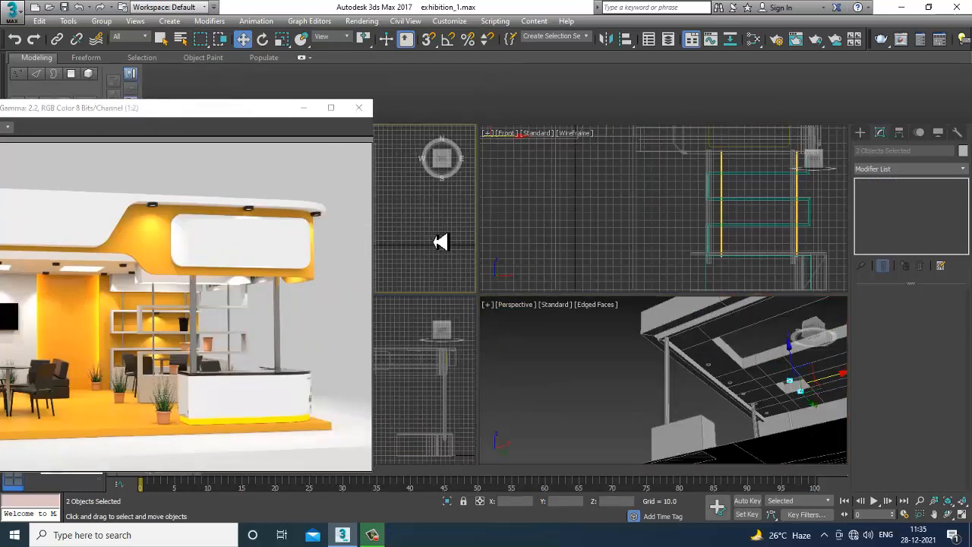
{"action": "key", "text": "alt+w"}
{"action": "scroll", "coordinate": [593, 311], "scroll_direction": "up", "scroll_amount": 3}
{"action": "scroll", "coordinate": [592, 311], "scroll_direction": "down", "scroll_amount": 3}
{"action": "mouse_move", "coordinate": [597, 334]}
{"action": "middle_mouse_down"}
{"action": "mouse_move", "coordinate": [573, 263]}
{"action": "mouse_move", "coordinate": [653, 288]}
{"action": "mouse_move", "coordinate": [633, 373]}
{"action": "mouse_move", "coordinate": [596, 342]}
{"action": "middle_mouse_up"}
{"action": "scroll", "coordinate": [594, 343], "scroll_direction": "up", "scroll_amount": 5}
{"action": "middle_click_drag", "start_coordinate": [630, 252], "coordinate": [648, 283]}
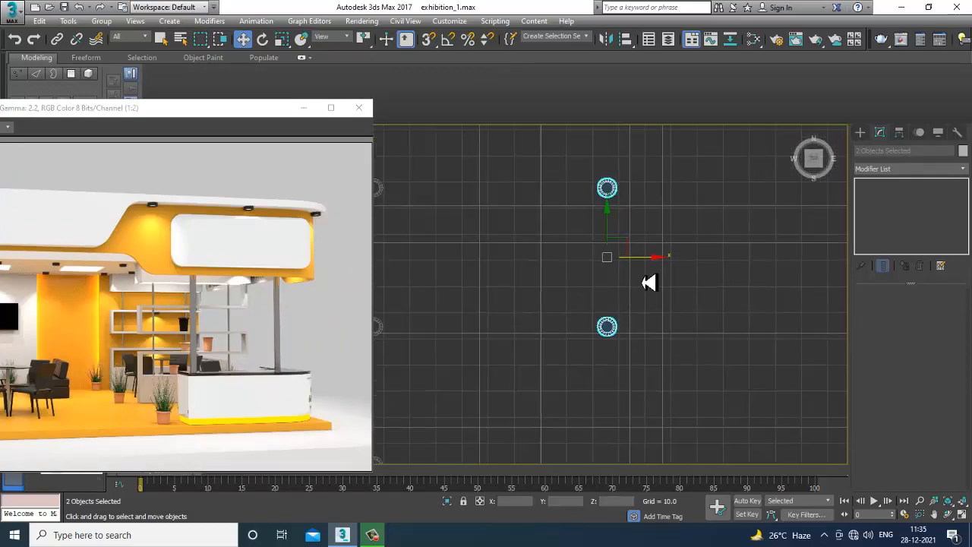
{"action": "scroll", "coordinate": [615, 205], "scroll_direction": "down", "scroll_amount": 4}
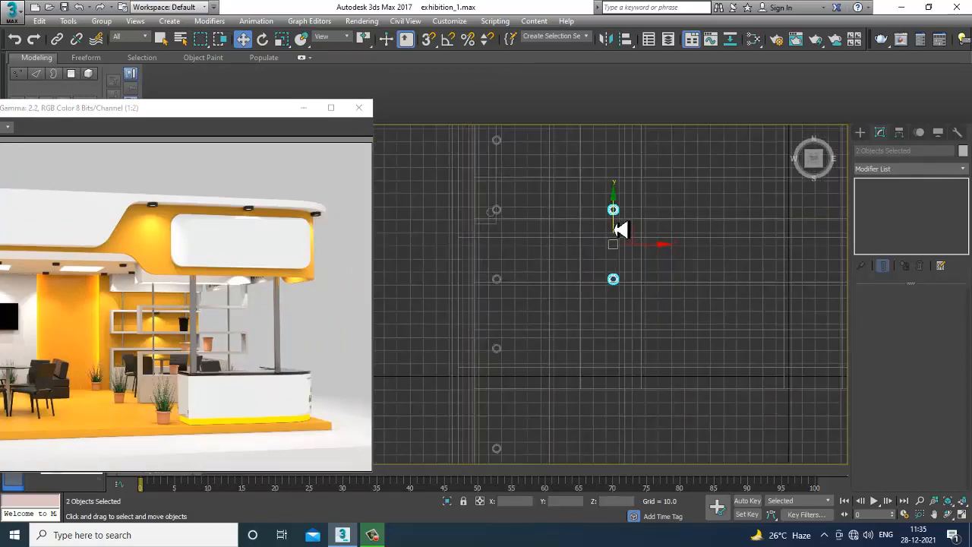
{"action": "key", "text": "F3"}
{"action": "key", "text": "F3"}
{"action": "left_click", "coordinate": [616, 281]}
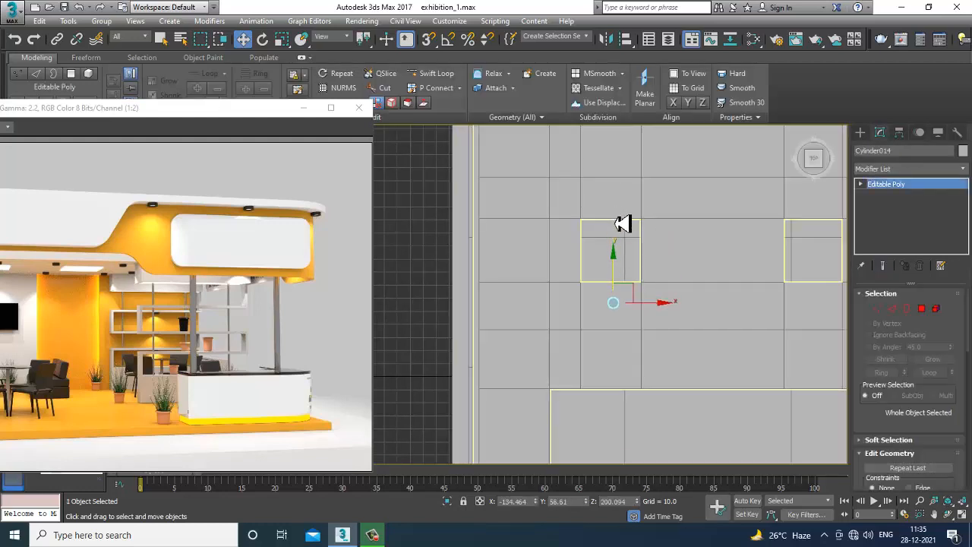
Nudge the rear copied downlight slightly along the Y axis, away from the square ceiling recess
{"action": "key", "text": "F3"}
{"action": "left_click", "coordinate": [616, 216]}
{"action": "key", "text": "F3"}
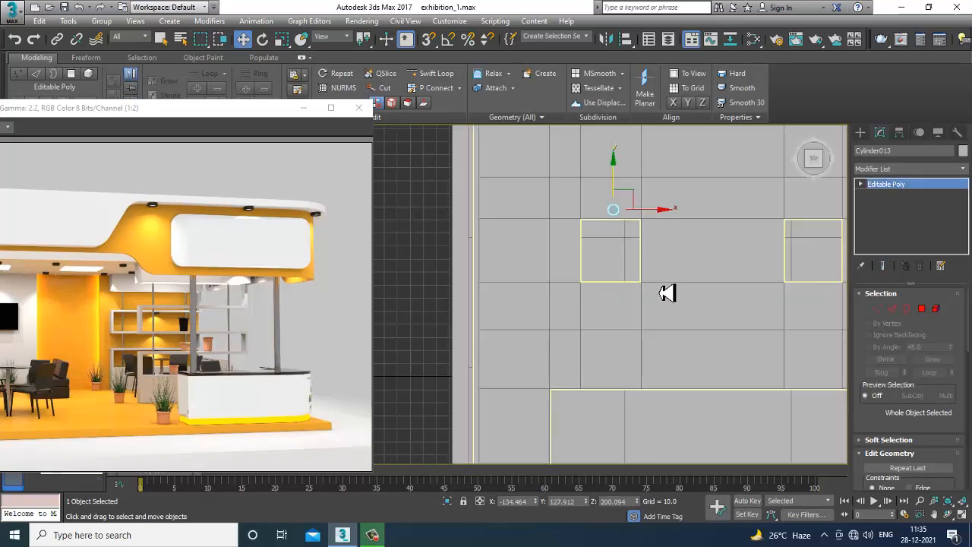
{"action": "key", "text": "alt+w"}
{"action": "middle_click", "coordinate": [683, 372]}
{"action": "key", "text": "alt+w"}
{"action": "middle_click_drag", "start_coordinate": [644, 328], "coordinate": [725, 363], "text": "alt"}
{"action": "scroll", "coordinate": [648, 303], "scroll_direction": "up", "scroll_amount": 3}
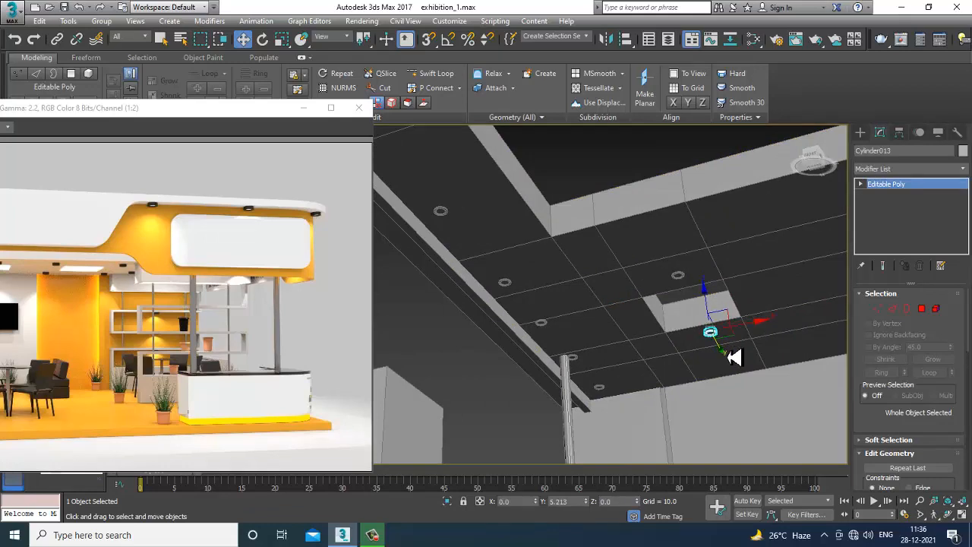
Select both downlights around the first square recess and copy them along X to the second recess
{"action": "left_click", "coordinate": [678, 278], "text": "ctrl"}
{"action": "middle_click_drag", "start_coordinate": [678, 278], "coordinate": [644, 298], "text": "alt"}
{"action": "mouse_move", "coordinate": [651, 289]}
{"action": "left_mouse_down", "text": "shift"}
{"action": "mouse_move", "coordinate": [796, 284]}
{"action": "mouse_move", "coordinate": [781, 290]}
{"action": "left_mouse_up", "text": "shift"}
{"action": "left_click", "coordinate": [488, 318]}
Copy the pair of downlights once more along X, placing it past the second square recess
{"action": "middle_click_drag", "start_coordinate": [490, 331], "coordinate": [557, 294], "text": "alt"}
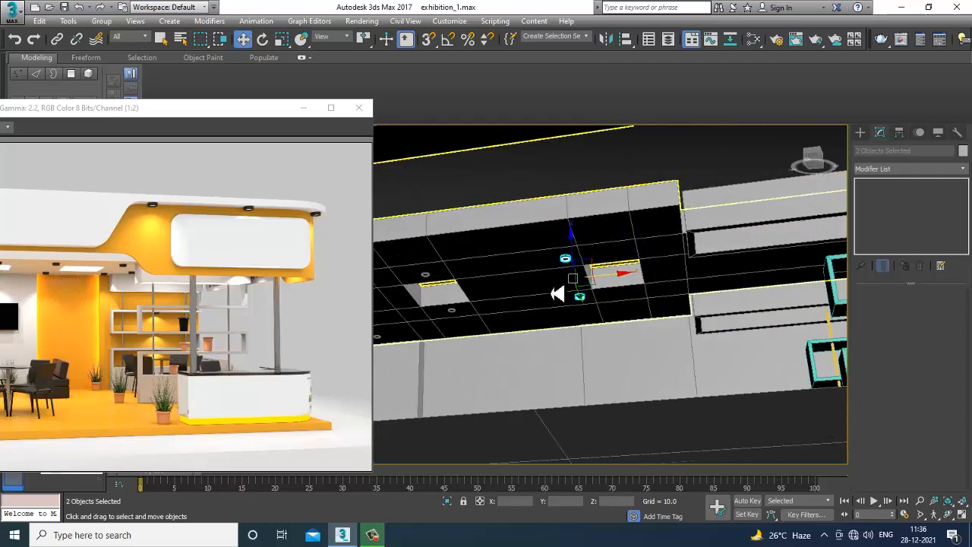
{"action": "left_click_drag", "start_coordinate": [640, 283], "coordinate": [718, 271], "text": "shift"}
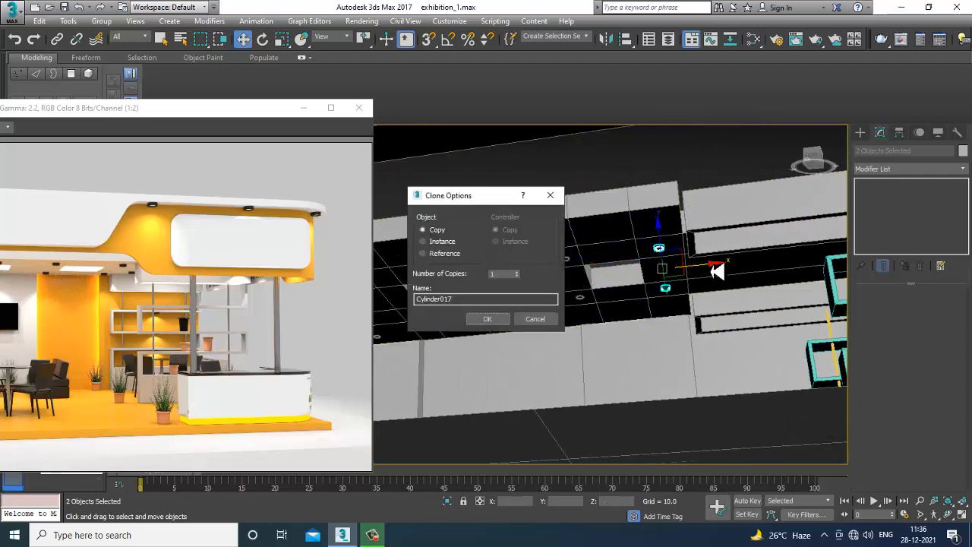
{"action": "left_click", "coordinate": [487, 318]}
{"action": "middle_click_drag", "start_coordinate": [729, 314], "coordinate": [707, 318], "text": "alt"}
Select every object in the scene, assign them all the same light grey object color, and clear the selection
{"action": "scroll", "coordinate": [653, 303], "scroll_direction": "down", "scroll_amount": 5}
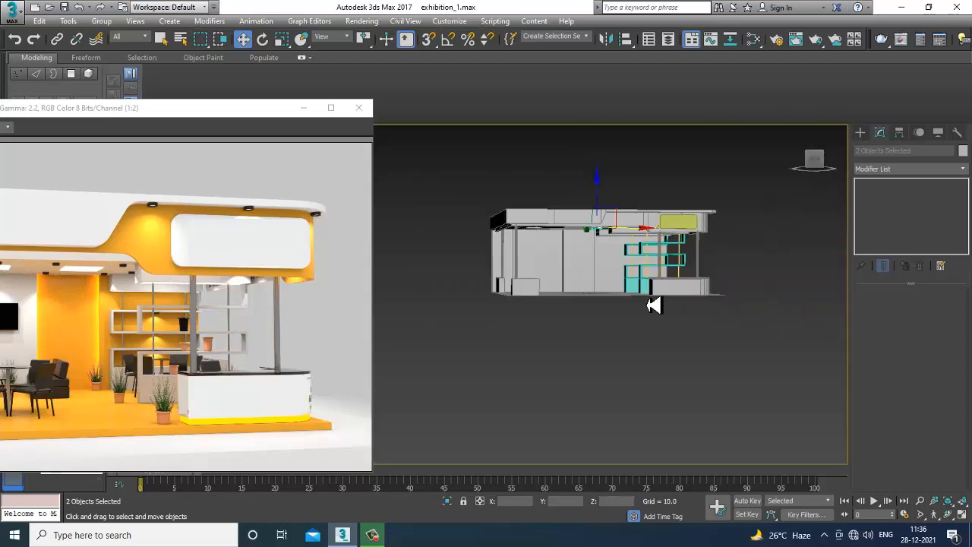
{"action": "middle_click_drag", "start_coordinate": [653, 305], "coordinate": [614, 262], "text": "alt"}
{"action": "key", "text": "ctrl+a"}
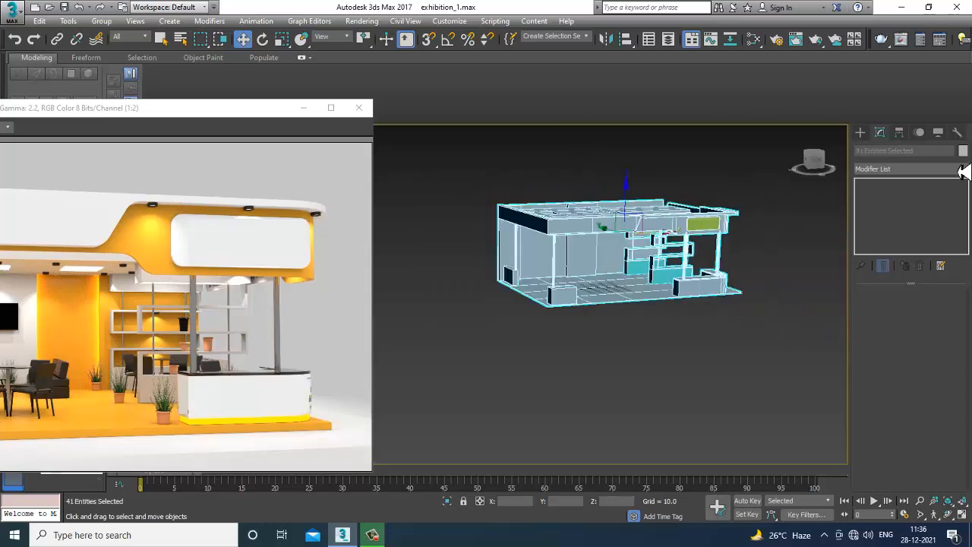
{"action": "left_click", "coordinate": [963, 151]}
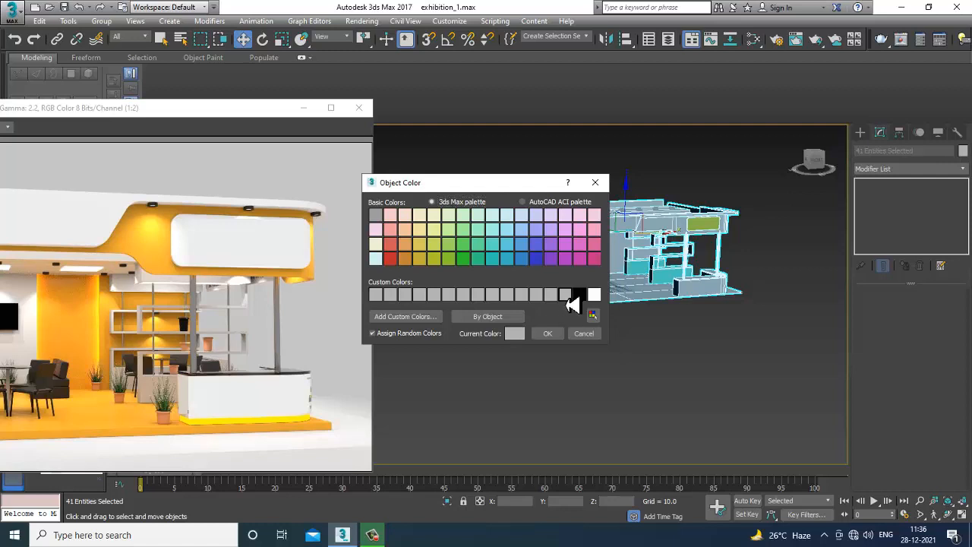
{"action": "left_click", "coordinate": [552, 337]}
{"action": "left_click", "coordinate": [645, 348]}
Bring the reference image fully into view, enlarge its seating area, and examine the matching floor area in the model
{"action": "scroll", "coordinate": [642, 241], "scroll_direction": "up", "scroll_amount": 3}
{"action": "middle_click_drag", "start_coordinate": [642, 241], "coordinate": [663, 252], "text": "alt"}
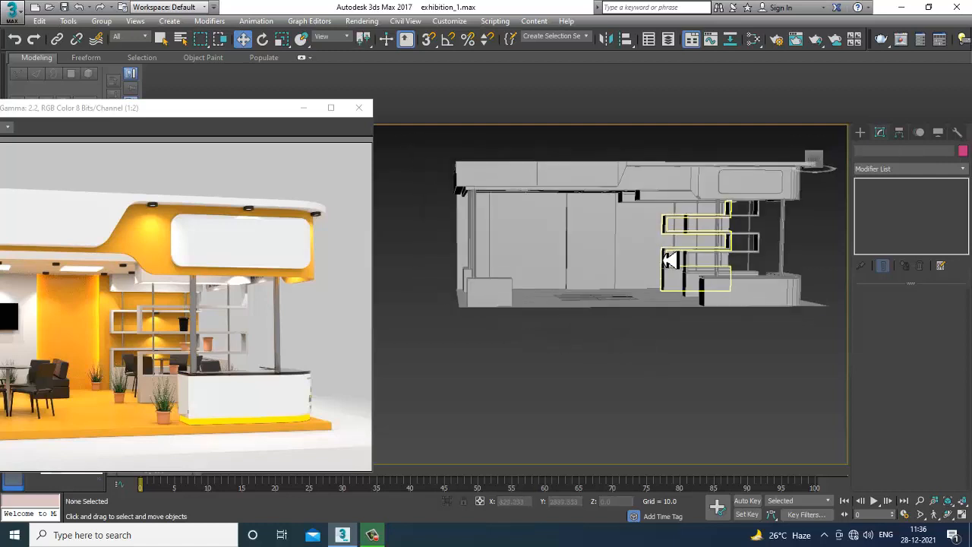
{"action": "scroll", "coordinate": [659, 269], "scroll_direction": "up", "scroll_amount": 5}
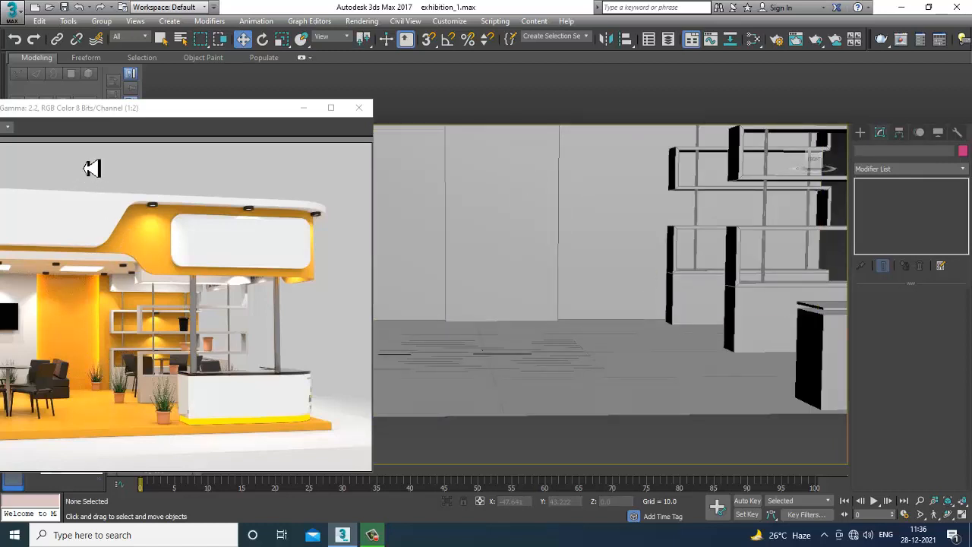
{"action": "left_click_drag", "start_coordinate": [103, 113], "coordinate": [292, 83]}
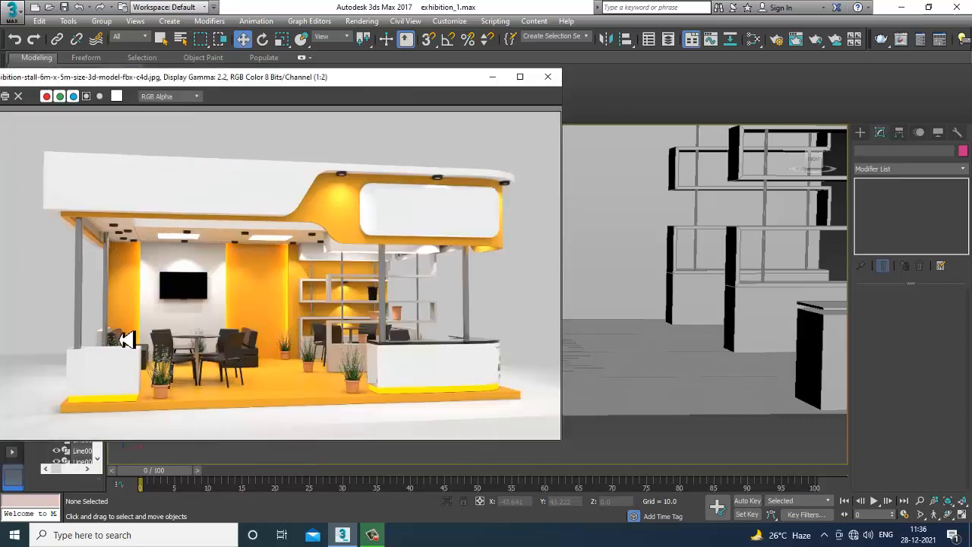
{"action": "scroll", "coordinate": [127, 339], "scroll_direction": "up", "scroll_amount": 1}
{"action": "middle_click_drag", "start_coordinate": [752, 324], "coordinate": [789, 349], "text": "alt"}
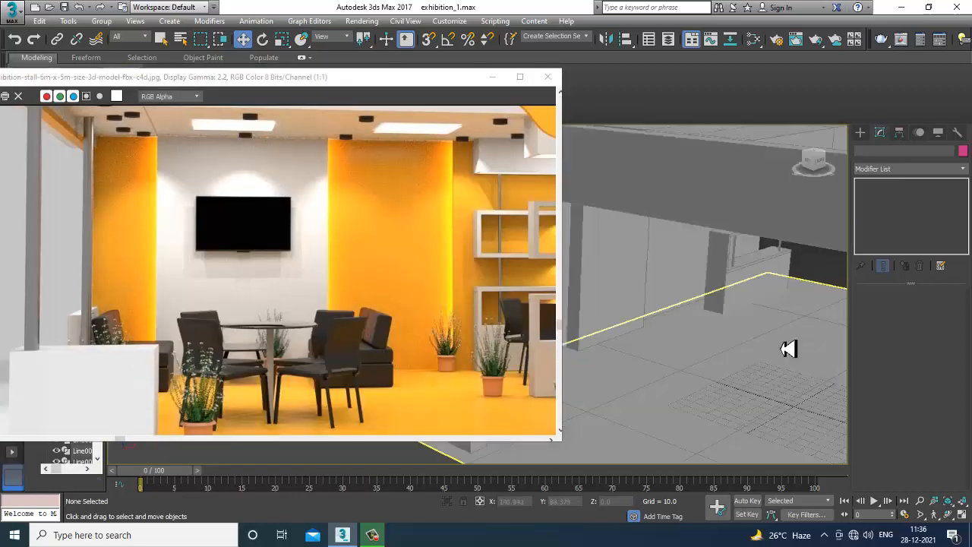
{"action": "middle_click_drag", "start_coordinate": [672, 325], "coordinate": [694, 317], "text": "alt"}
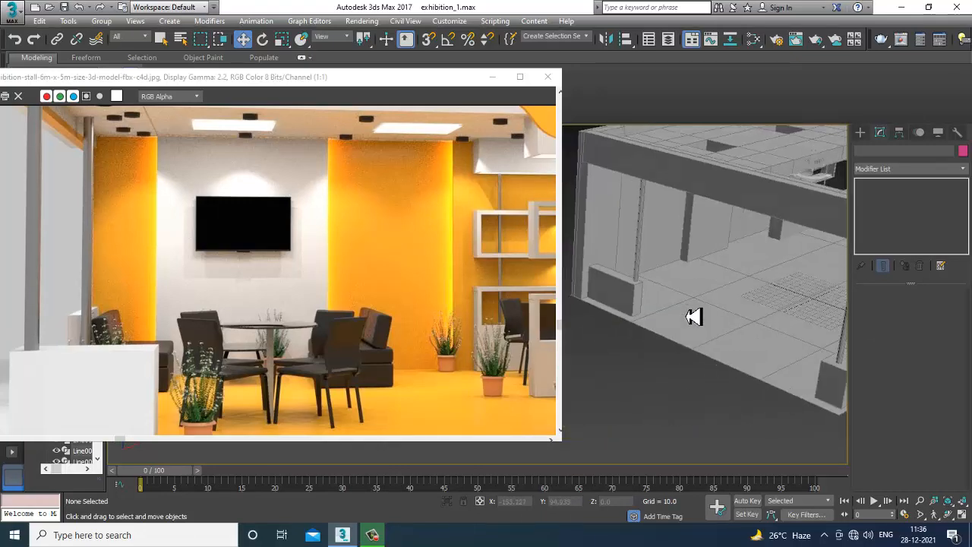
{"action": "scroll", "coordinate": [708, 308], "scroll_direction": "up", "scroll_amount": 3}
{"action": "scroll", "coordinate": [707, 309], "scroll_direction": "up", "scroll_amount": 2}
Create a chamfer box with AutoGrid on the floor against the back wall, about 152 long, 48 wide and 11 high
{"action": "left_click", "coordinate": [860, 132]}
{"action": "left_click", "coordinate": [875, 150]}
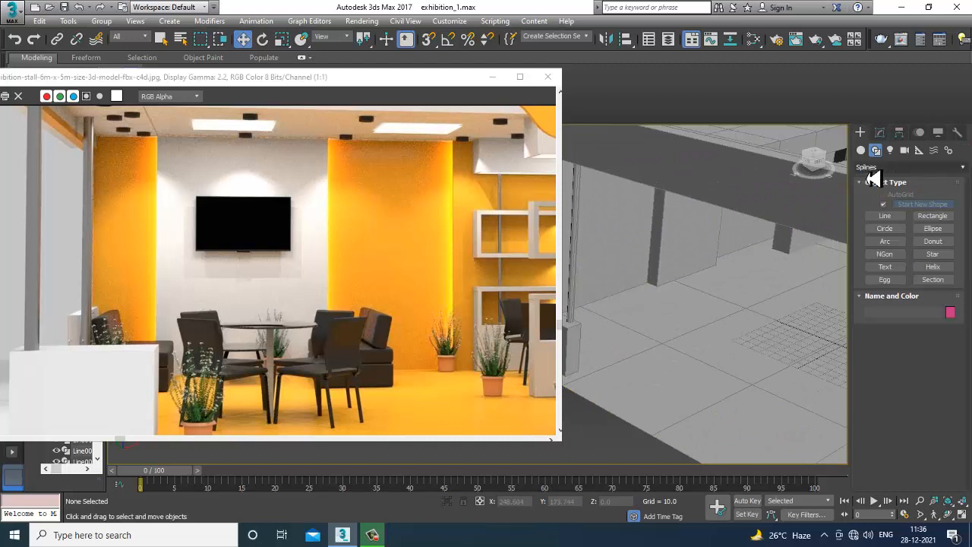
{"action": "left_click", "coordinate": [867, 167]}
{"action": "left_click", "coordinate": [863, 150]}
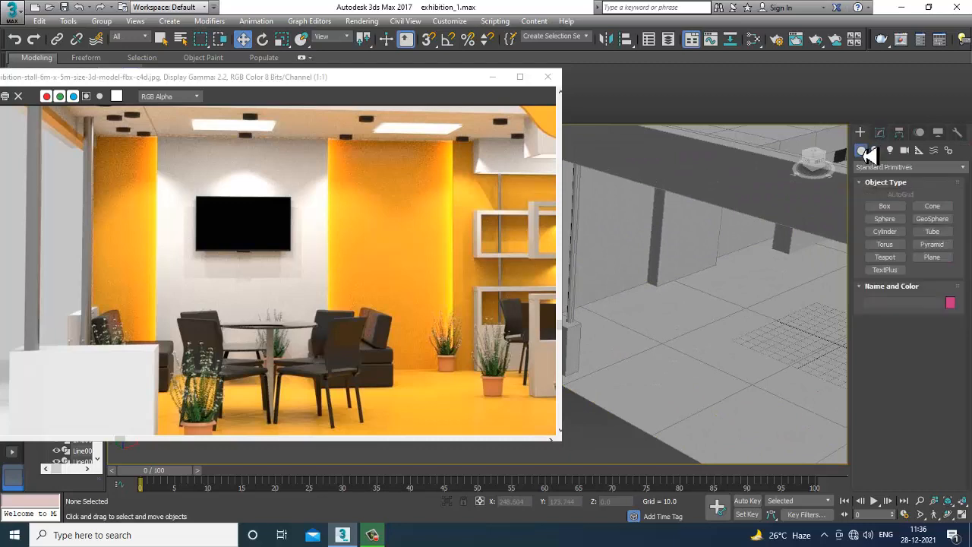
{"action": "left_click", "coordinate": [896, 167]}
{"action": "left_click", "coordinate": [889, 190]}
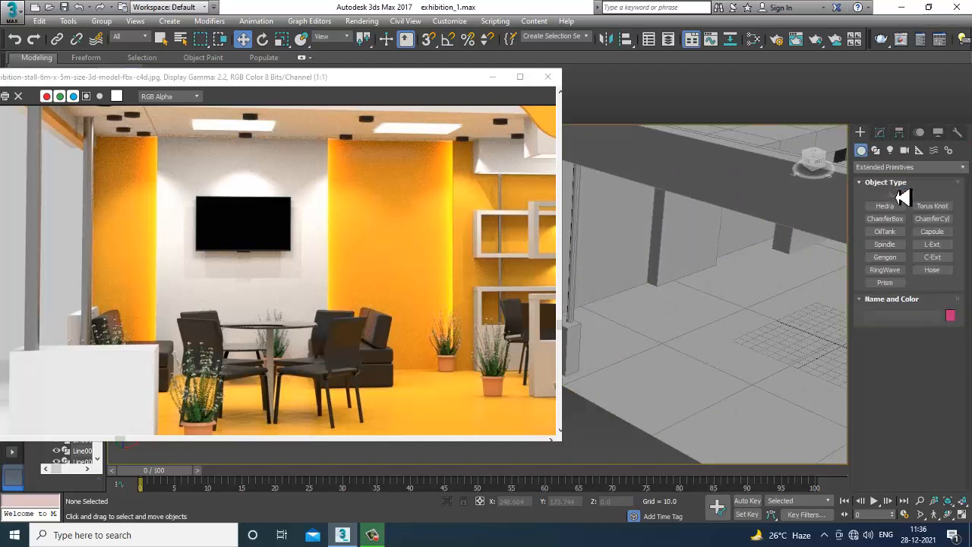
{"action": "left_click", "coordinate": [889, 220]}
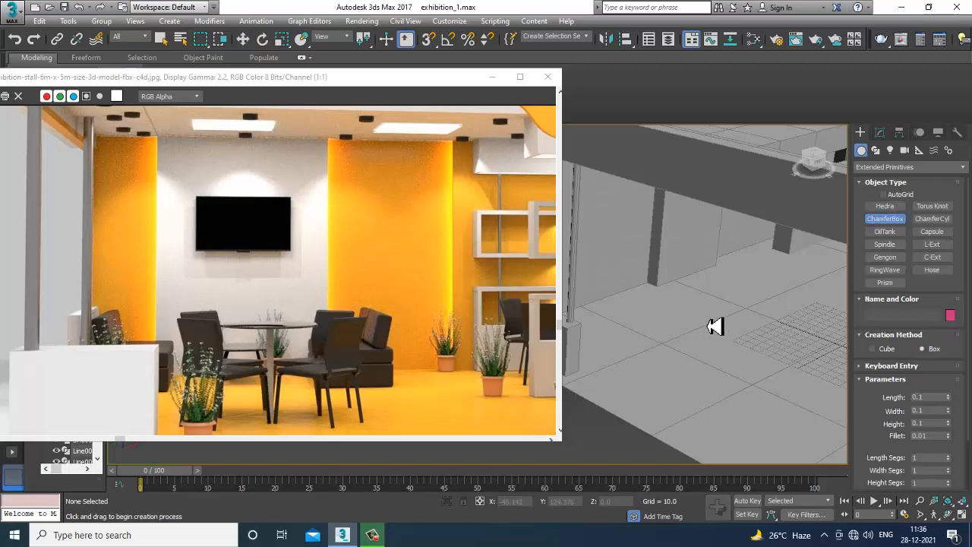
{"action": "middle_click_drag", "start_coordinate": [710, 327], "coordinate": [711, 345], "text": "alt"}
{"action": "left_click", "coordinate": [890, 195]}
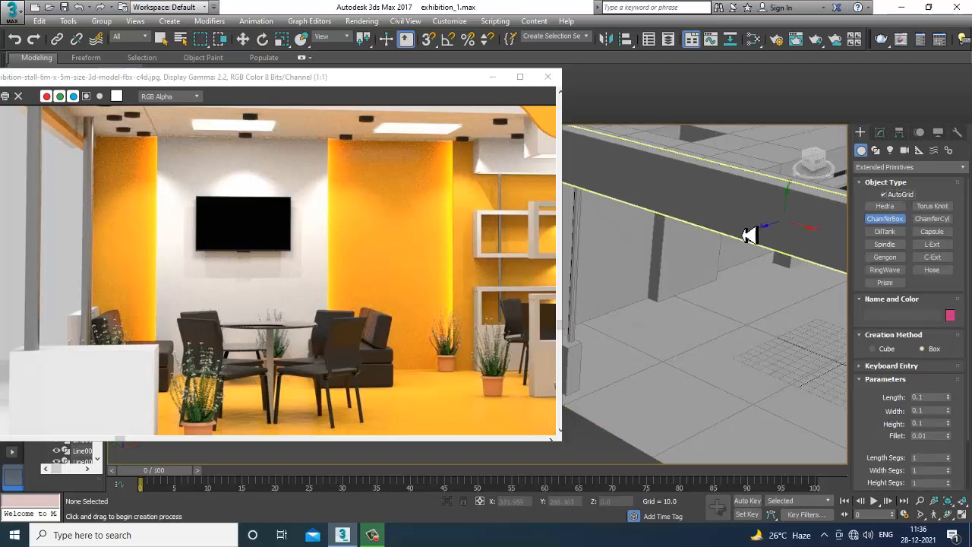
{"action": "middle_click_drag", "start_coordinate": [749, 284], "coordinate": [780, 308], "text": "alt"}
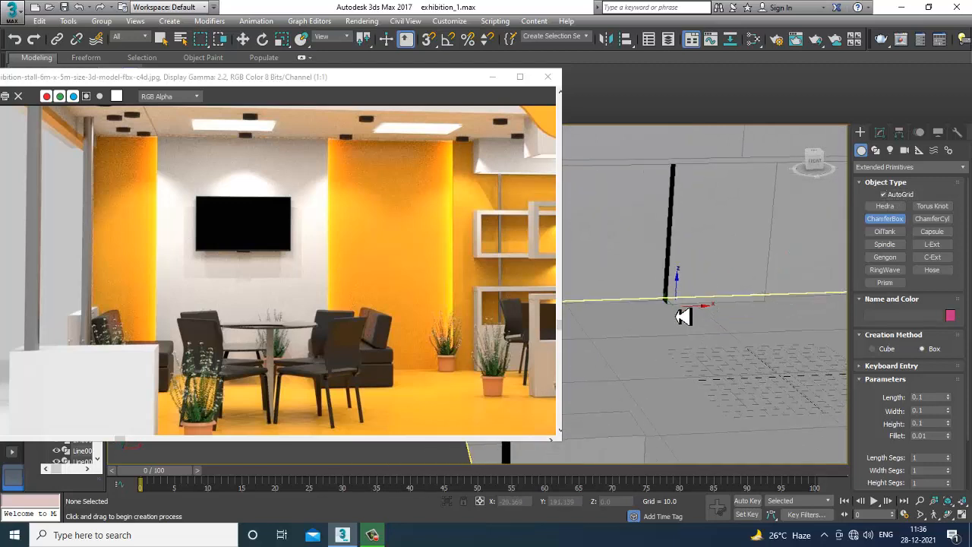
{"action": "left_click_drag", "start_coordinate": [683, 317], "coordinate": [687, 372]}
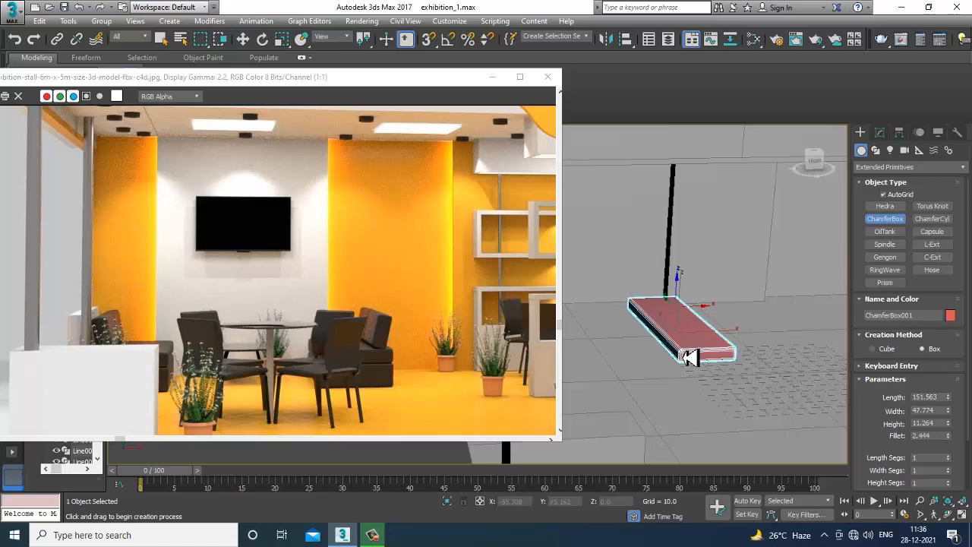
Set the chamfer box's fillet to about 0.75
{"action": "key", "text": "w"}
{"action": "middle_click_drag", "start_coordinate": [696, 358], "coordinate": [719, 349], "text": "alt"}
{"action": "scroll", "coordinate": [718, 349], "scroll_direction": "up", "scroll_amount": 3}
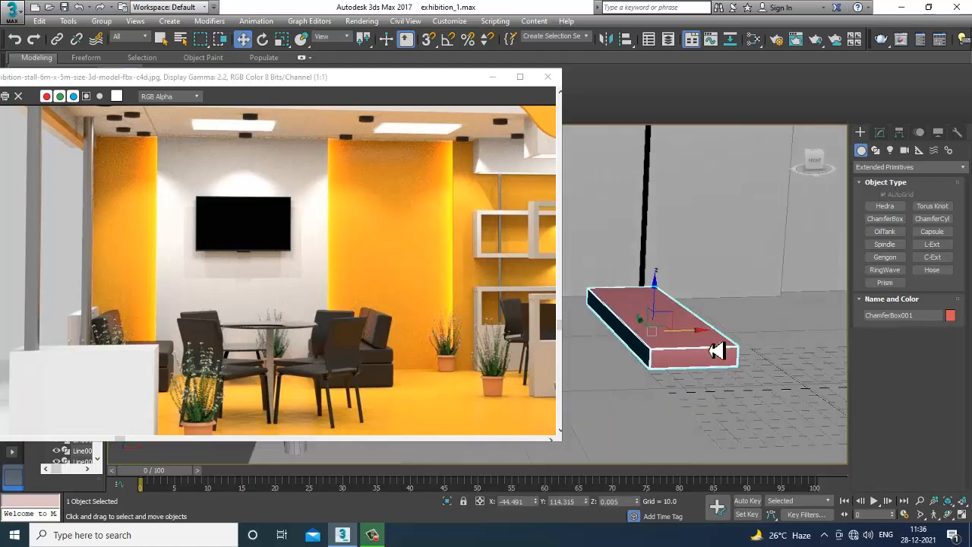
{"action": "left_click", "coordinate": [879, 132]}
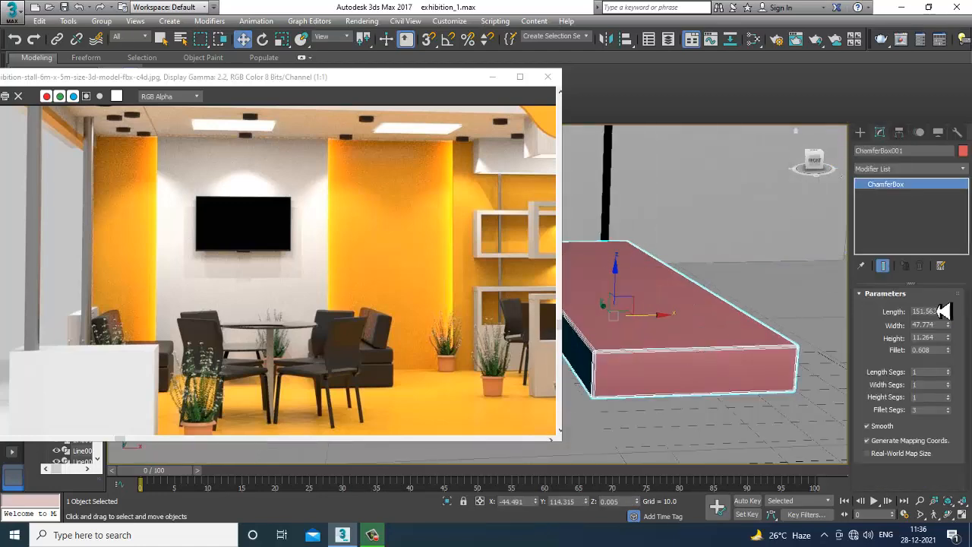
{"action": "left_click_drag", "start_coordinate": [948, 349], "coordinate": [947, 346]}
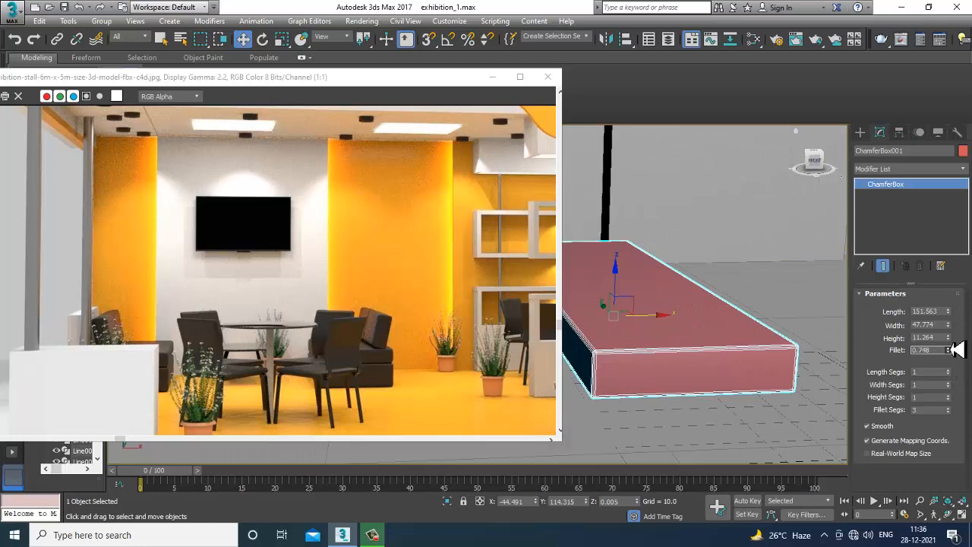
Copy the chamfer box upward onto the original at about Z 11.3 and set the copy's height to about 6.6
{"action": "middle_click_drag", "start_coordinate": [640, 293], "coordinate": [681, 300], "text": "alt"}
{"action": "mouse_move", "coordinate": [646, 301]}
{"action": "left_mouse_down", "text": "shift"}
{"action": "mouse_move", "coordinate": [648, 264]}
{"action": "mouse_move", "coordinate": [665, 265]}
{"action": "left_mouse_up", "text": "shift"}
{"action": "left_click", "coordinate": [487, 320]}
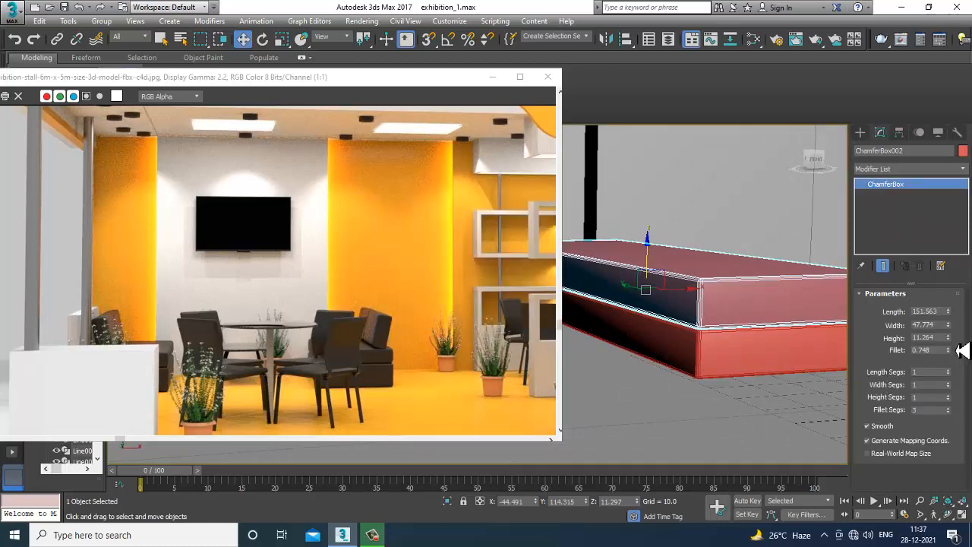
{"action": "left_click_drag", "start_coordinate": [947, 337], "coordinate": [957, 372]}
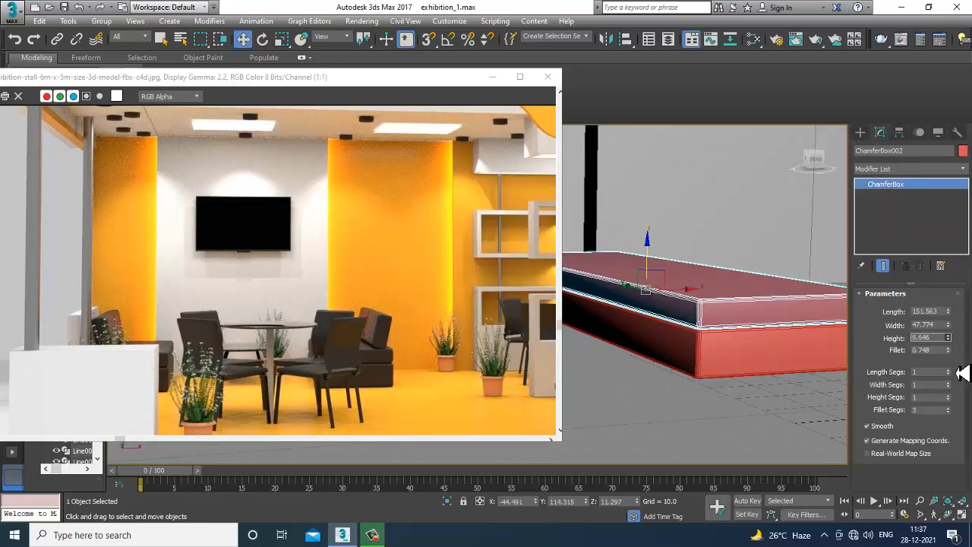
Shorten the two stacked boxes along the Y axis and move them toward the back wall, to about Y 148
{"action": "middle_click_drag", "start_coordinate": [745, 304], "coordinate": [699, 319], "text": "alt"}
{"action": "middle_click_drag", "start_coordinate": [730, 283], "coordinate": [698, 306], "text": "alt"}
{"action": "scroll", "coordinate": [650, 343], "scroll_direction": "up", "scroll_amount": 2}
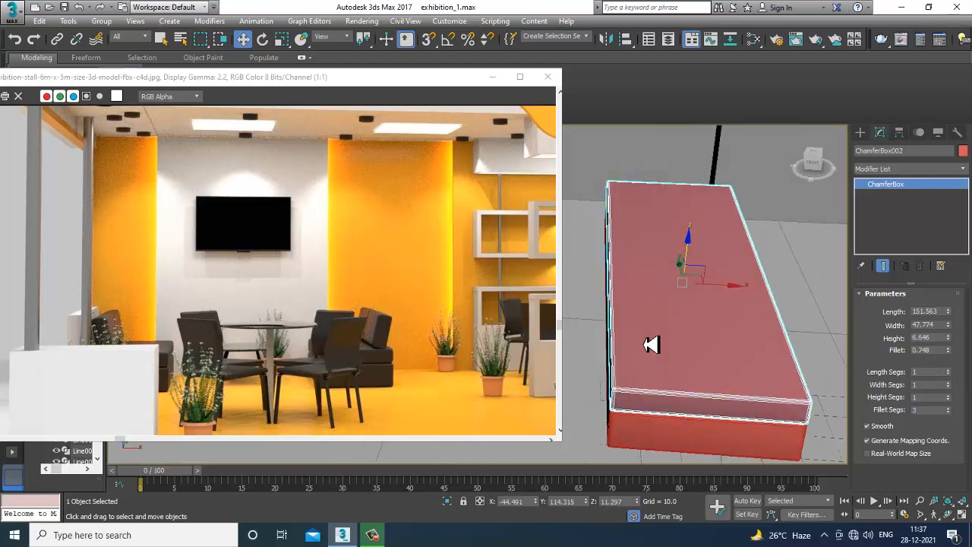
{"action": "scroll", "coordinate": [664, 344], "scroll_direction": "down", "scroll_amount": 5}
{"action": "middle_click_drag", "start_coordinate": [664, 344], "coordinate": [733, 363], "text": "alt"}
{"action": "left_click", "coordinate": [726, 359], "text": "ctrl"}
{"action": "key", "text": "r"}
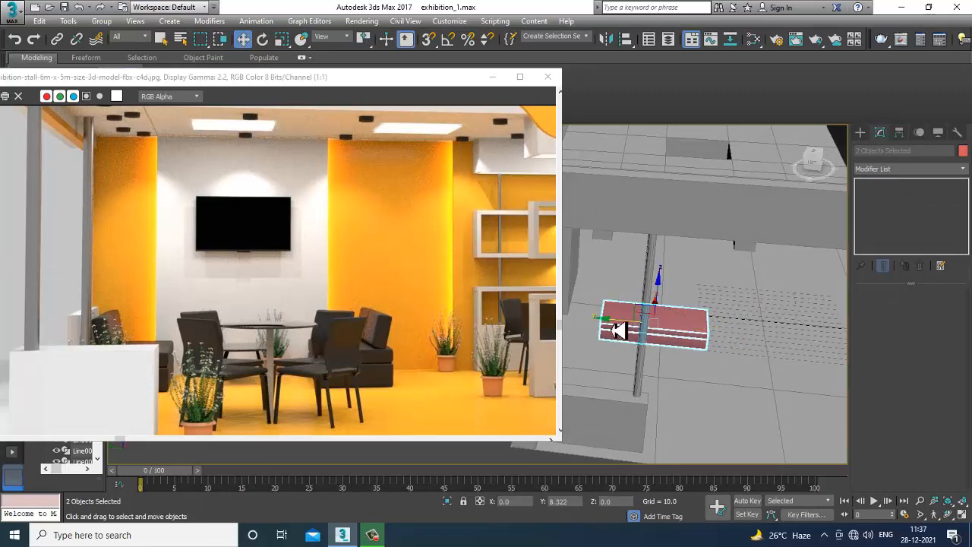
{"action": "middle_click_drag", "start_coordinate": [656, 334], "coordinate": [713, 340], "text": "alt"}
Copy the upper seat cushion box straight up above the sofa base, to about Z 28.9
{"action": "scroll", "coordinate": [776, 357], "scroll_direction": "up", "scroll_amount": 3}
{"action": "scroll", "coordinate": [709, 336], "scroll_direction": "down", "scroll_amount": 6}
{"action": "scroll", "coordinate": [706, 331], "scroll_direction": "up", "scroll_amount": 5}
{"action": "scroll", "coordinate": [697, 378], "scroll_direction": "down", "scroll_amount": 3}
{"action": "scroll", "coordinate": [720, 338], "scroll_direction": "up", "scroll_amount": 2}
{"action": "left_click", "coordinate": [715, 346]}
{"action": "left_click_drag", "start_coordinate": [671, 312], "coordinate": [672, 267], "text": "shift"}
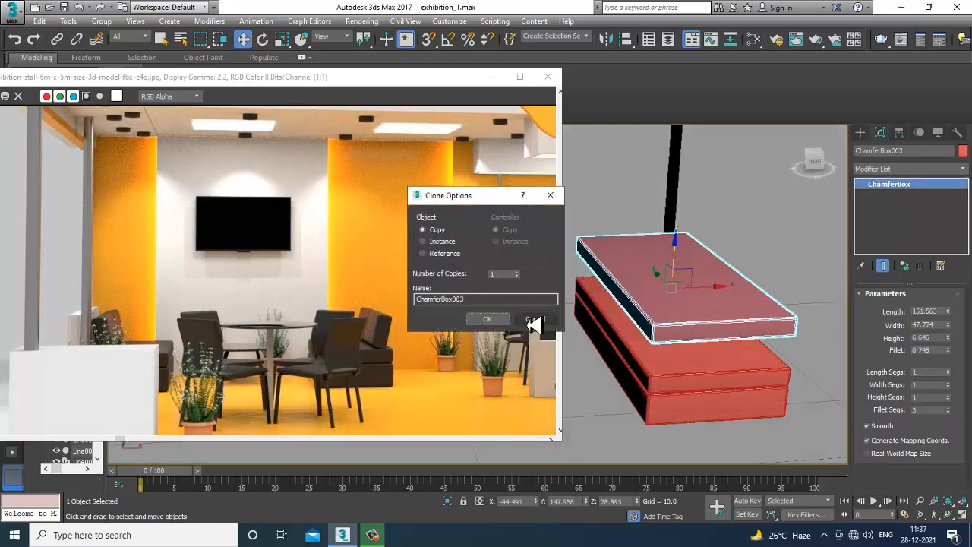
{"action": "left_click", "coordinate": [478, 325]}
{"action": "mouse_move", "coordinate": [588, 323]}
{"action": "middle_mouse_down", "text": "alt"}
{"action": "mouse_move", "coordinate": [640, 330]}
{"action": "mouse_move", "coordinate": [581, 311]}
{"action": "mouse_move", "coordinate": [792, 363]}
{"action": "middle_mouse_up", "text": "alt"}
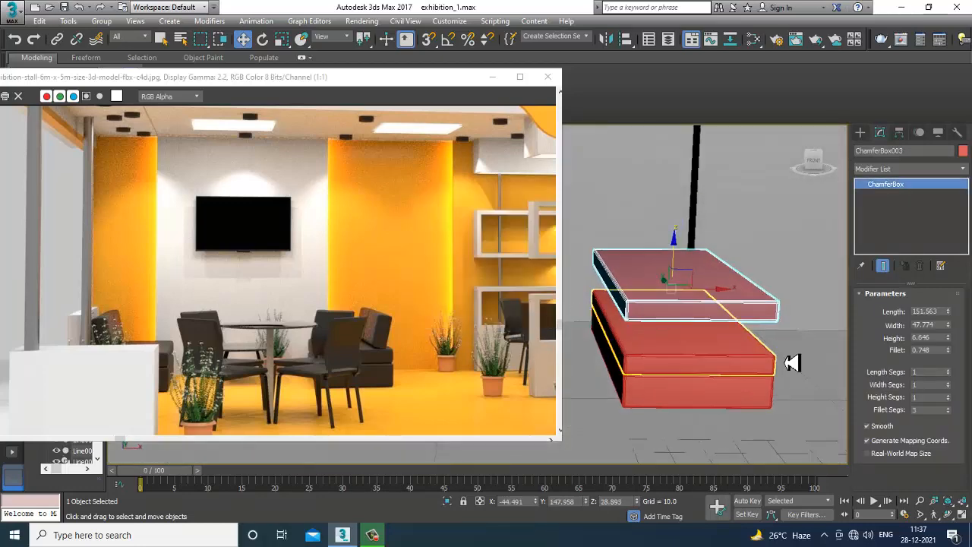
Convert the raised box to Editable Poly and thicken it by moving its top vertices up about 3.2
{"action": "right_click", "coordinate": [884, 186]}
{"action": "left_click", "coordinate": [944, 278]}
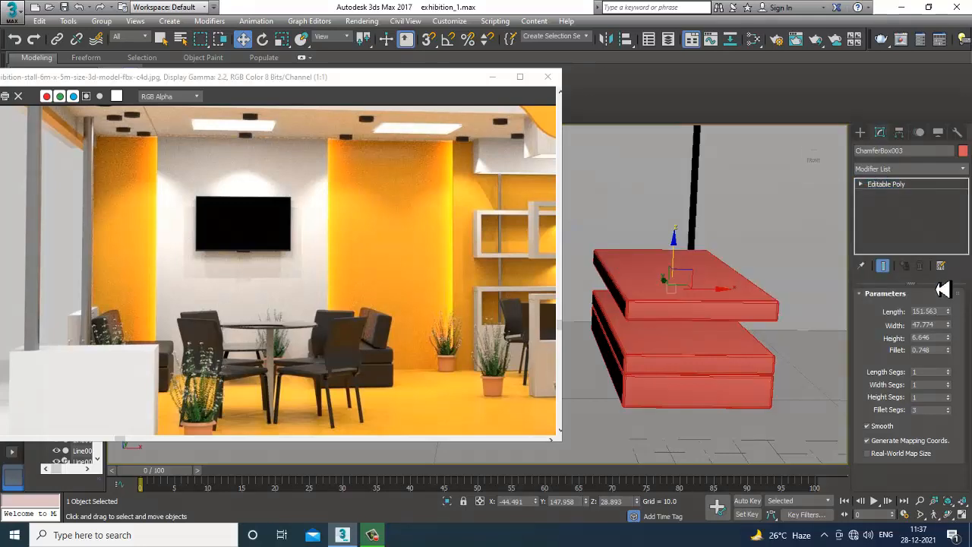
{"action": "key", "text": "4"}
{"action": "left_click", "coordinate": [706, 283]}
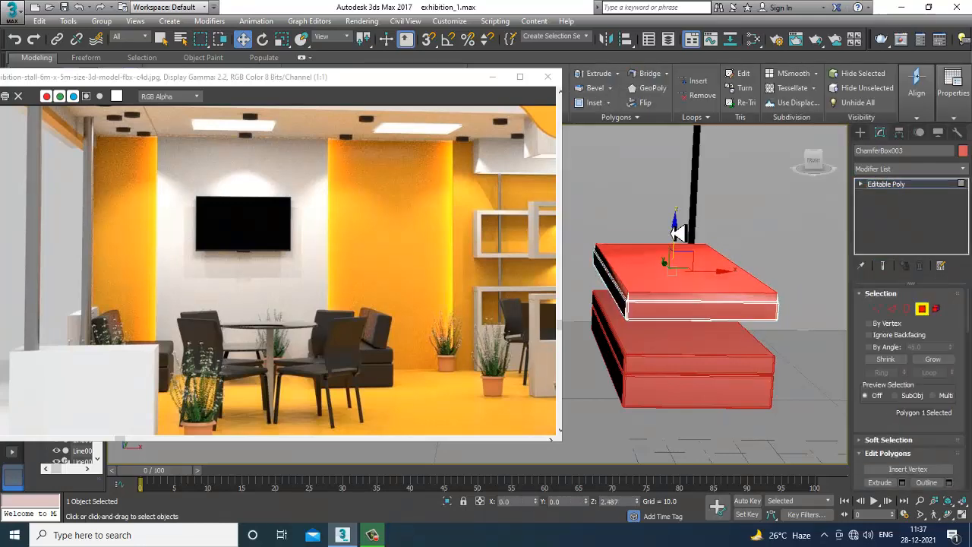
{"action": "key", "text": "1"}
{"action": "key", "text": "alt+w"}
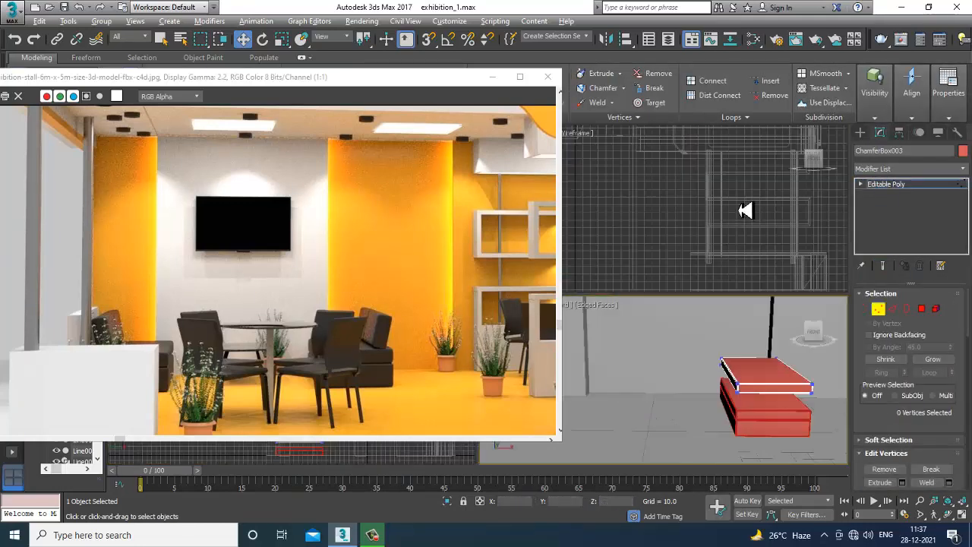
{"action": "left_click", "coordinate": [744, 210]}
{"action": "key", "text": "alt+w"}
{"action": "scroll", "coordinate": [719, 236], "scroll_direction": "down", "scroll_amount": 5}
{"action": "key", "text": "z"}
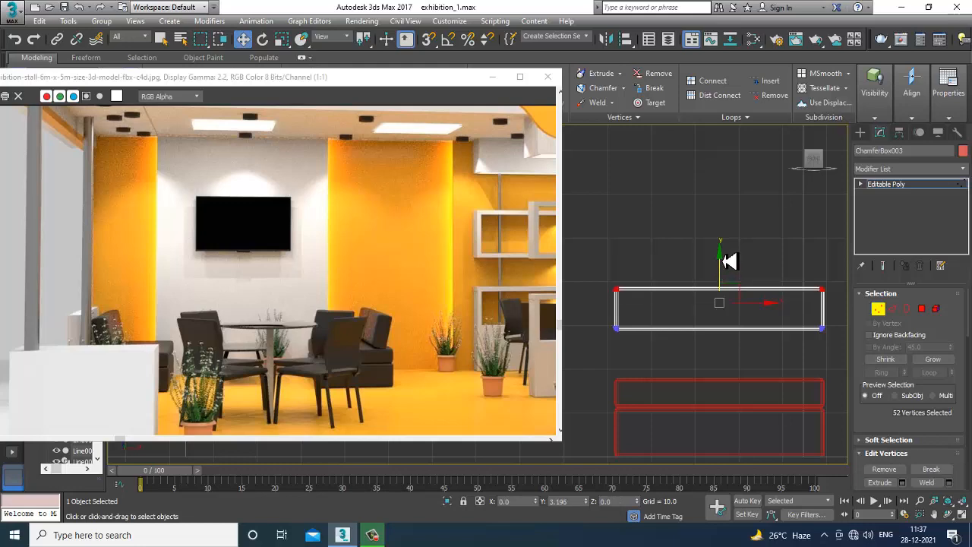
{"action": "left_click", "coordinate": [921, 188]}
Shorten the raised box to about half the seat's length by moving its end vertices about 49.6 along Y
{"action": "key", "text": "alt+w"}
{"action": "left_click", "coordinate": [749, 369]}
{"action": "key", "text": "alt+w"}
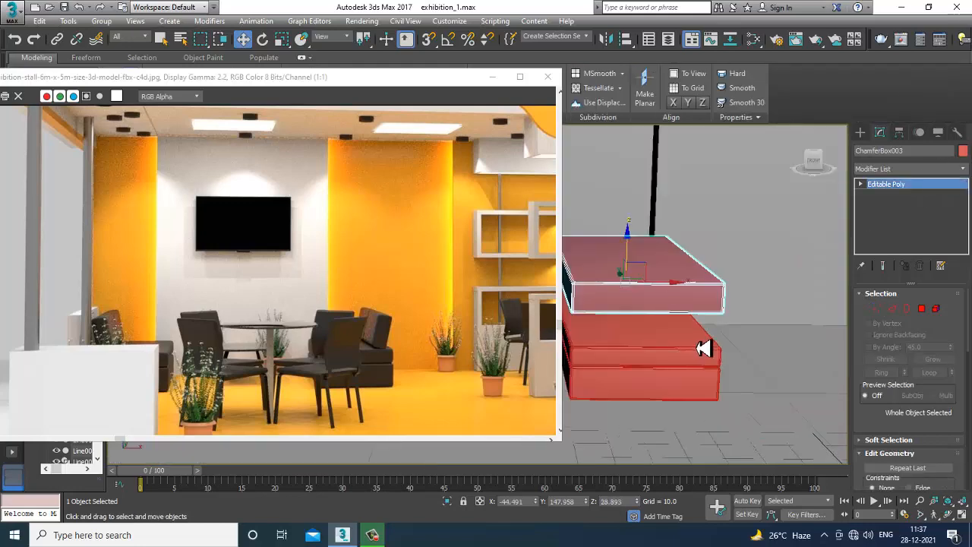
{"action": "middle_click_drag", "start_coordinate": [705, 347], "coordinate": [724, 352], "text": "alt"}
{"action": "scroll", "coordinate": [724, 352], "scroll_direction": "down", "scroll_amount": 2}
{"action": "key", "text": "1"}
{"action": "middle_click_drag", "start_coordinate": [757, 310], "coordinate": [733, 277], "text": "alt"}
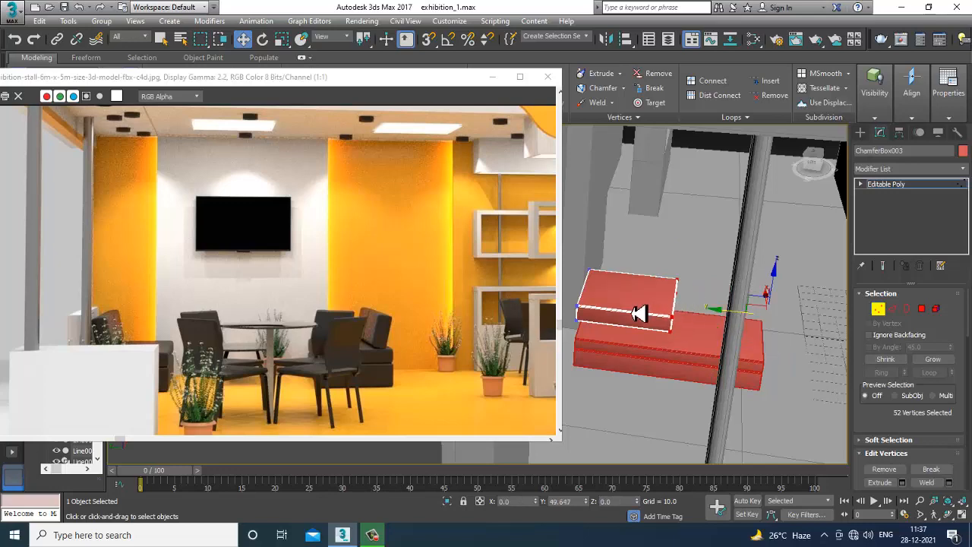
{"action": "left_click", "coordinate": [893, 195]}
Narrow the raised box by moving the vertices on its seat-front side inward about 8 along X
{"action": "middle_click_drag", "start_coordinate": [752, 281], "coordinate": [636, 286], "text": "alt"}
{"action": "key", "text": "1"}
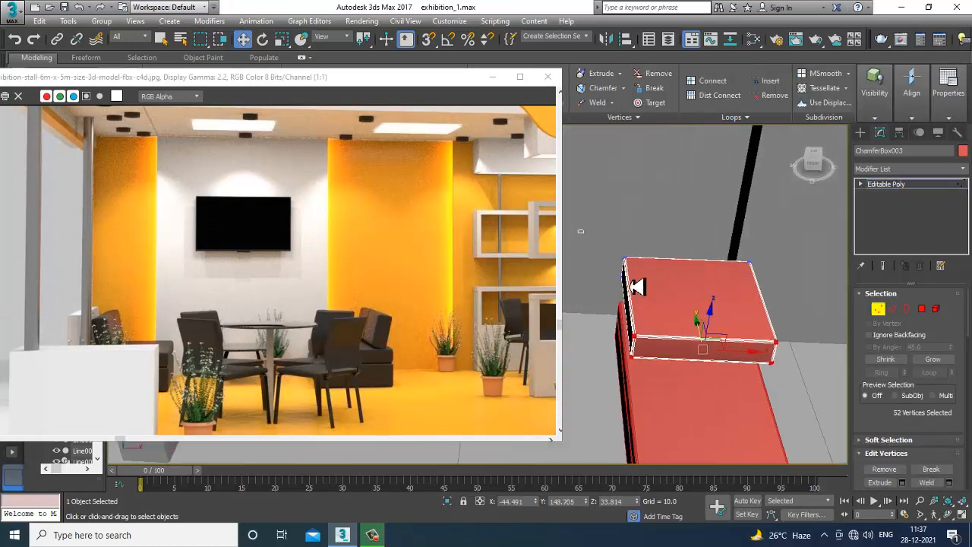
{"action": "left_click_drag", "start_coordinate": [636, 286], "coordinate": [674, 367]}
{"action": "left_click_drag", "start_coordinate": [670, 319], "coordinate": [694, 313]}
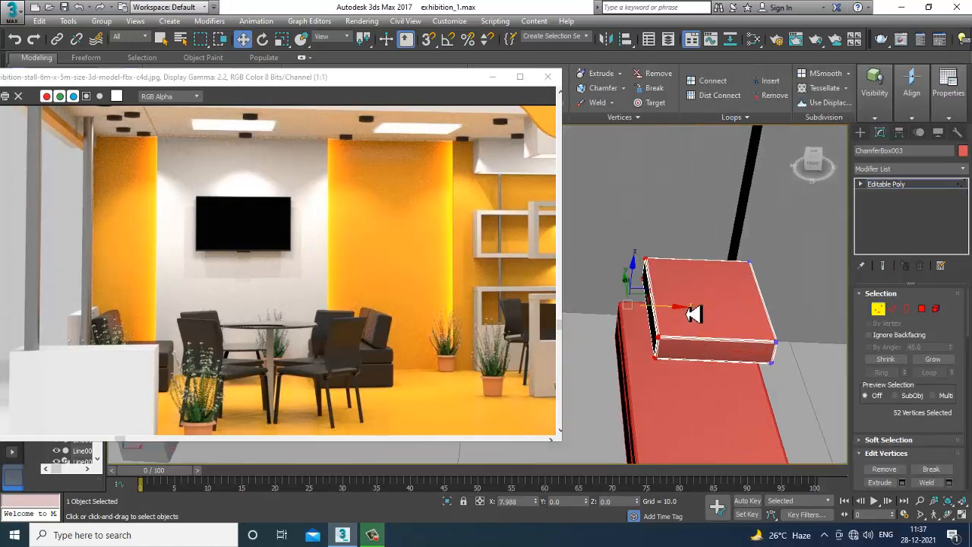
{"action": "left_click", "coordinate": [890, 187]}
Rotate the box about -103° into a leaning backrest and place it on the seat's rear, at about X -27.3, Z 42.6
{"action": "key", "text": "alt+w"}
{"action": "mouse_move", "coordinate": [708, 230]}
{"action": "middle_mouse_down"}
{"action": "mouse_move", "coordinate": [678, 224]}
{"action": "mouse_move", "coordinate": [704, 220]}
{"action": "middle_mouse_up"}
{"action": "key", "text": "alt+w"}
{"action": "scroll", "coordinate": [644, 241], "scroll_direction": "down", "scroll_amount": 2}
{"action": "key", "text": "e"}
{"action": "left_click_drag", "start_coordinate": [749, 232], "coordinate": [785, 467]}
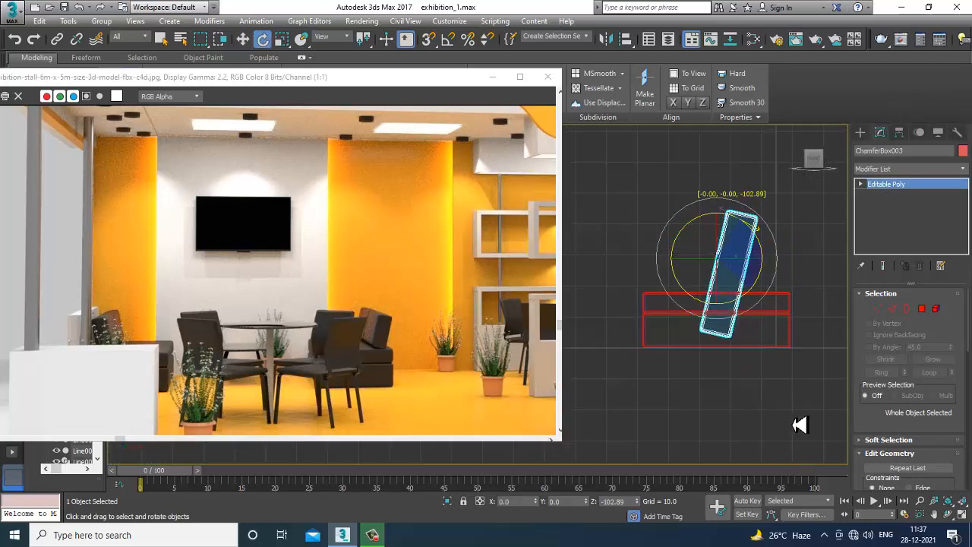
{"action": "left_click_drag", "start_coordinate": [725, 218], "coordinate": [725, 194]}
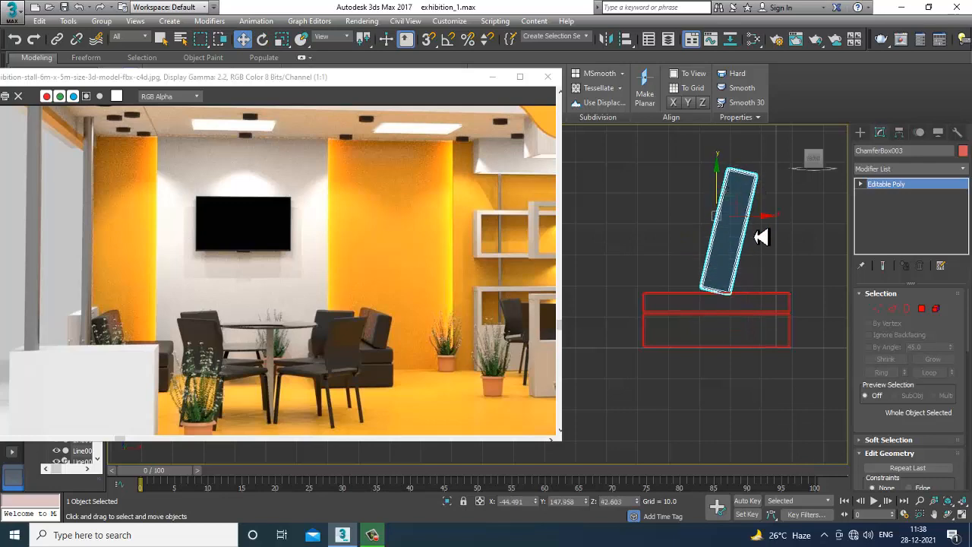
{"action": "left_click_drag", "start_coordinate": [761, 226], "coordinate": [814, 224]}
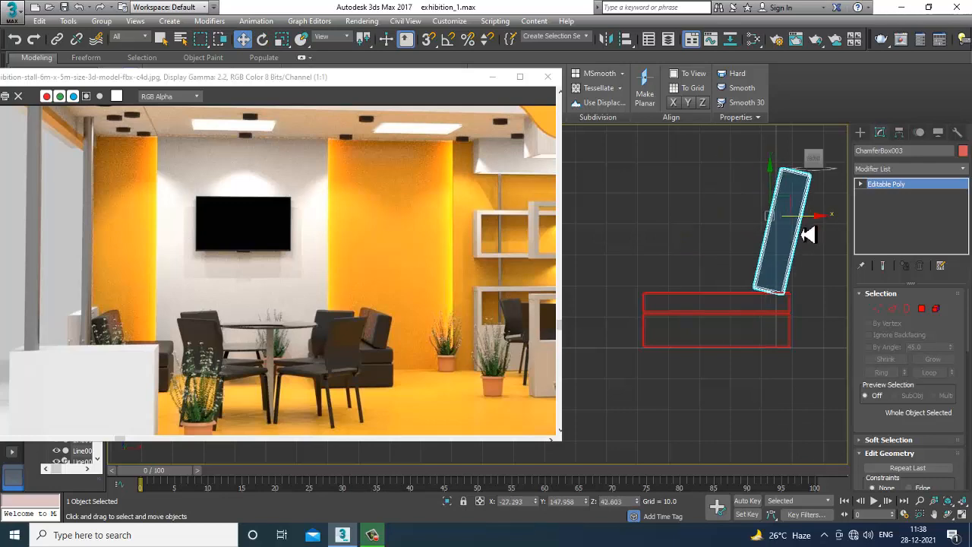
Copy the backrest along Y to about 98.2 so that it adjoins the first one
{"action": "key", "text": "alt+w"}
{"action": "middle_click", "coordinate": [689, 325]}
{"action": "key", "text": "alt+w"}
{"action": "middle_click_drag", "start_coordinate": [691, 325], "coordinate": [714, 308], "text": "alt"}
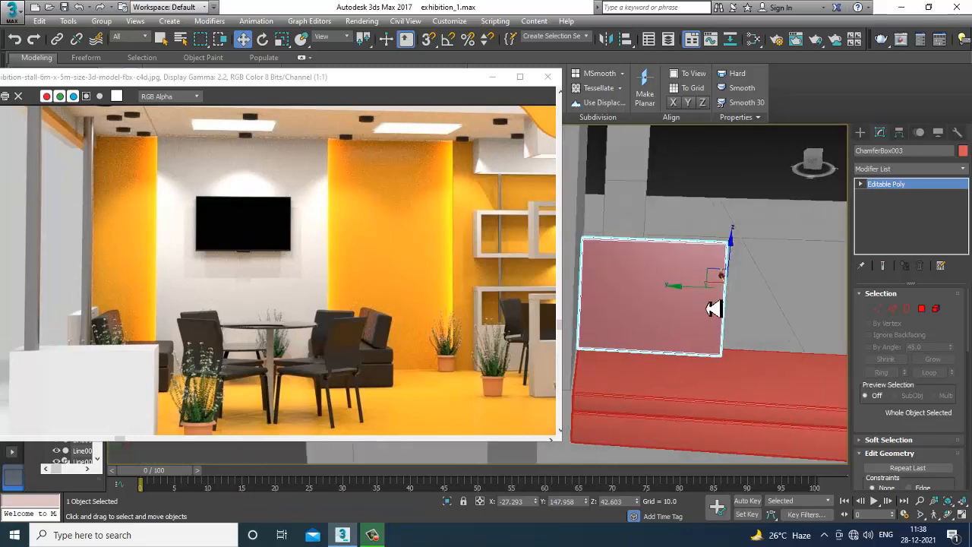
{"action": "mouse_move", "coordinate": [692, 296]}
{"action": "left_mouse_down", "text": "shift"}
{"action": "mouse_move", "coordinate": [877, 302]}
{"action": "mouse_move", "coordinate": [841, 310]}
{"action": "left_mouse_up", "text": "shift"}
{"action": "left_click", "coordinate": [493, 320]}
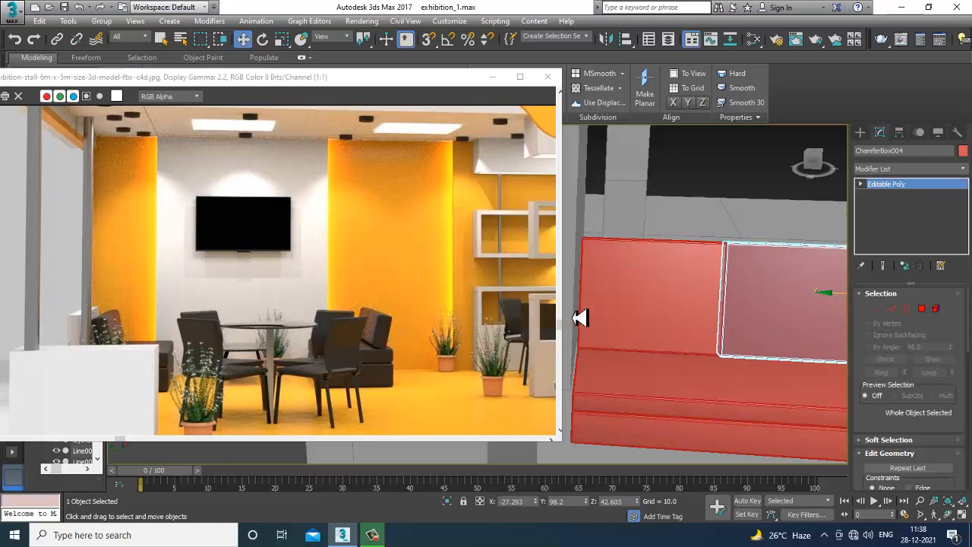
Mirror the four sofa parts about the X axis as a copy and move the copy to face the first sofa across the stall
{"action": "mouse_move", "coordinate": [577, 316]}
{"action": "middle_mouse_down", "text": "alt"}
{"action": "mouse_move", "coordinate": [759, 347]}
{"action": "mouse_move", "coordinate": [675, 338]}
{"action": "mouse_move", "coordinate": [706, 366]}
{"action": "mouse_move", "coordinate": [668, 355]}
{"action": "mouse_move", "coordinate": [733, 368]}
{"action": "mouse_move", "coordinate": [744, 342]}
{"action": "middle_mouse_up", "text": "alt"}
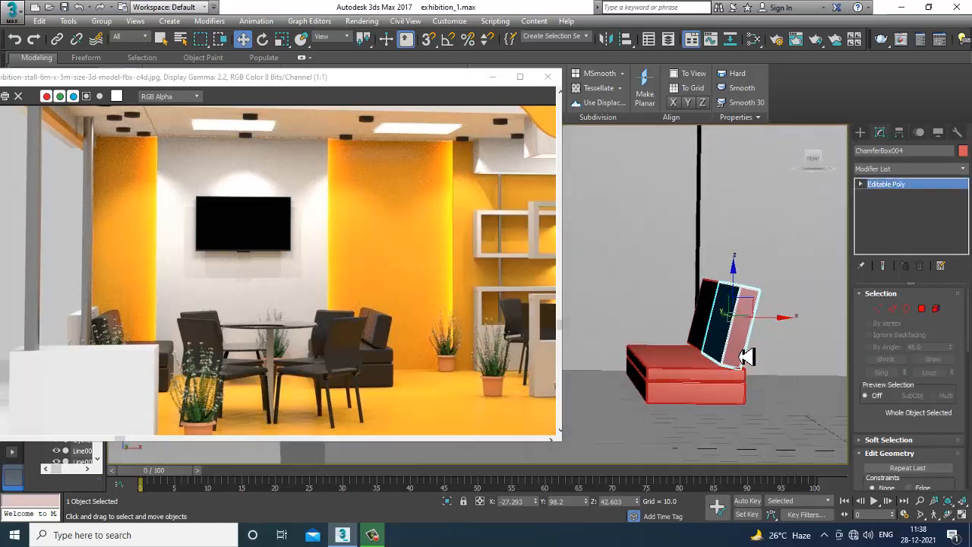
{"action": "scroll", "coordinate": [752, 357], "scroll_direction": "up", "scroll_amount": 10}
{"action": "scroll", "coordinate": [691, 339], "scroll_direction": "down", "scroll_amount": 12}
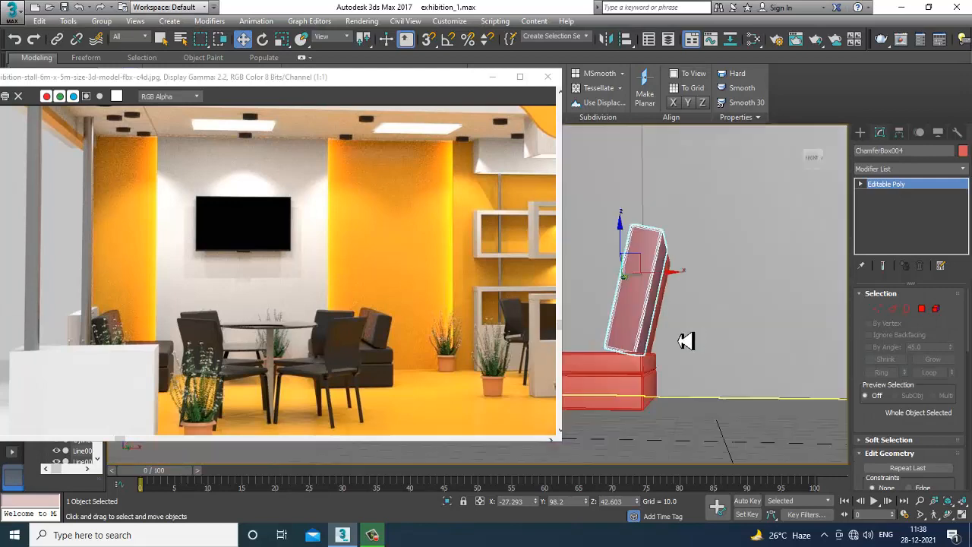
{"action": "middle_click_drag", "start_coordinate": [693, 358], "coordinate": [719, 354], "text": "alt"}
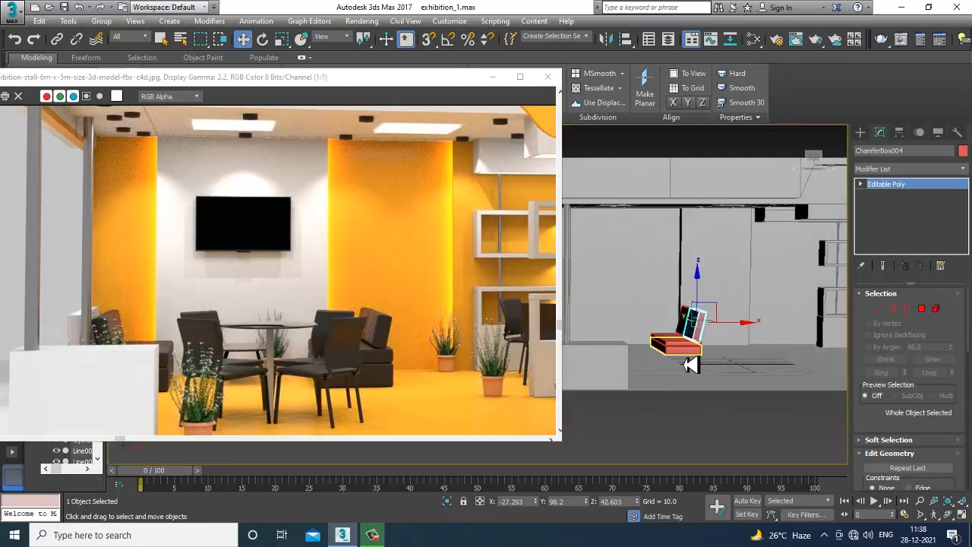
{"action": "scroll", "coordinate": [695, 366], "scroll_direction": "up", "scroll_amount": 3}
{"action": "left_click", "coordinate": [699, 349], "text": "ctrl"}
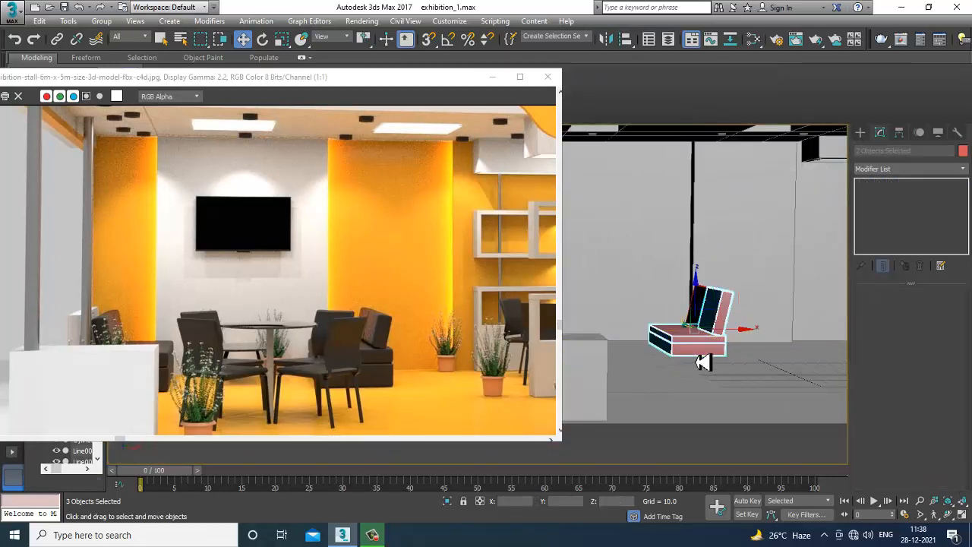
{"action": "scroll", "coordinate": [702, 363], "scroll_direction": "down", "scroll_amount": 3}
{"action": "middle_click_drag", "start_coordinate": [734, 354], "coordinate": [787, 346], "text": "alt"}
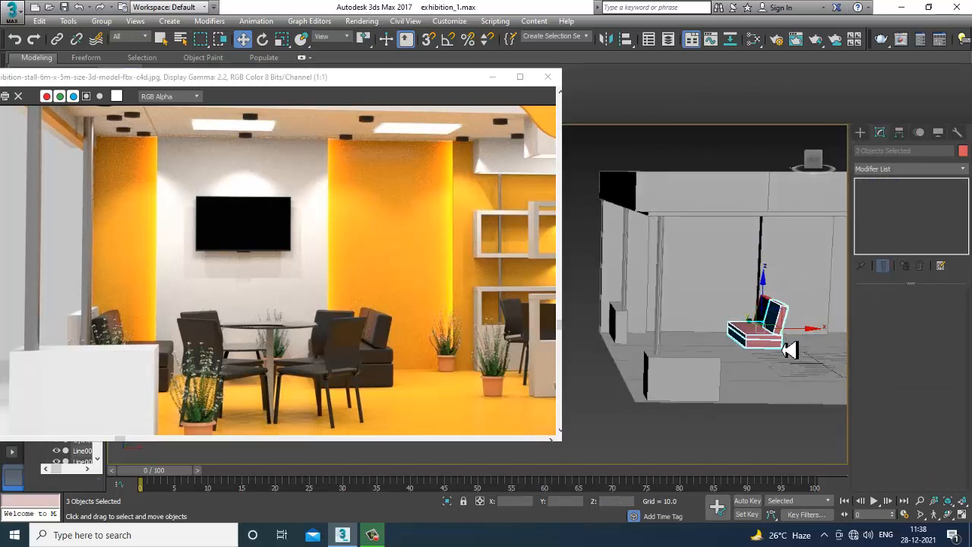
{"action": "left_click", "coordinate": [773, 312], "text": "ctrl"}
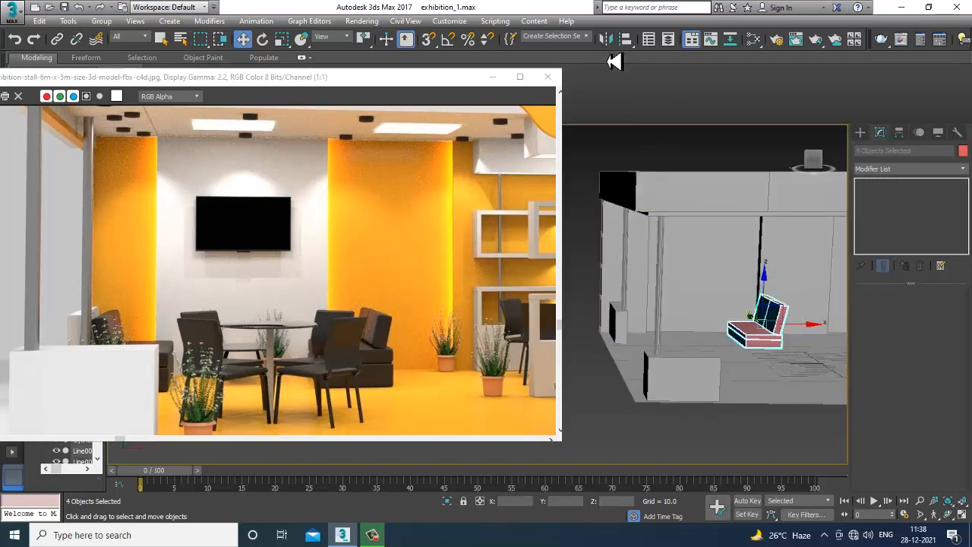
{"action": "left_click", "coordinate": [608, 40]}
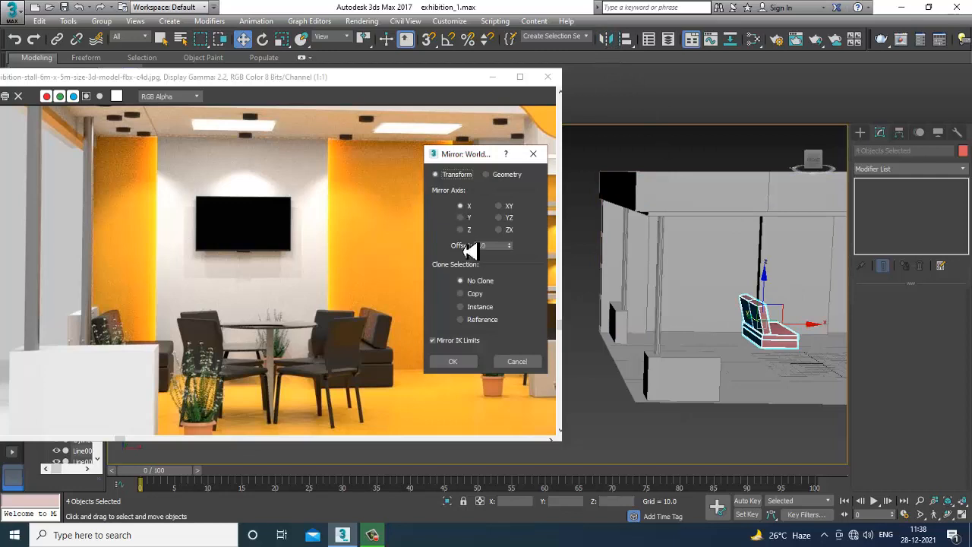
{"action": "left_click", "coordinate": [468, 294]}
{"action": "left_click", "coordinate": [452, 362]}
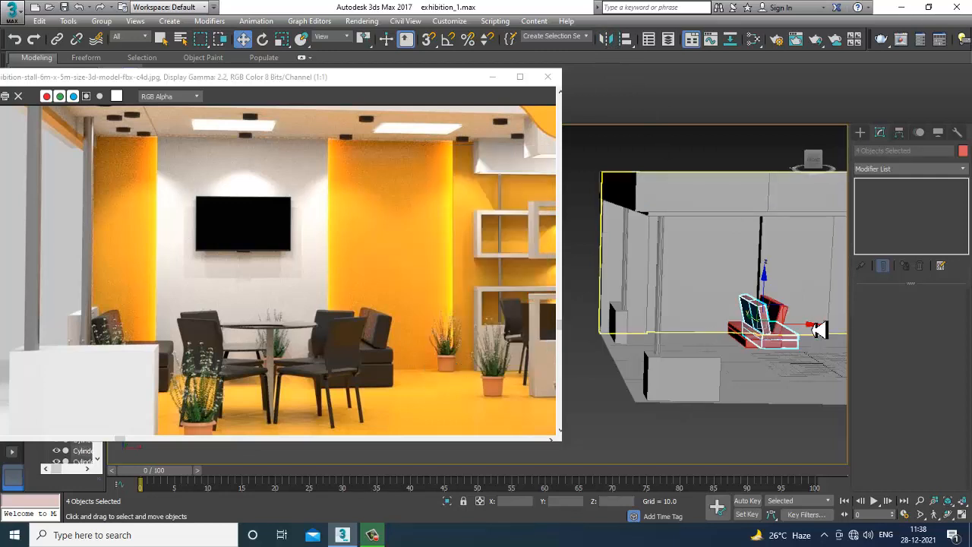
{"action": "left_click_drag", "start_coordinate": [811, 332], "coordinate": [687, 302]}
Create a cylinder with AutoGrid on the floor between the two sofas, with a radius of about 25.7 and a height of about 1.3
{"action": "scroll", "coordinate": [641, 315], "scroll_direction": "up", "scroll_amount": 6}
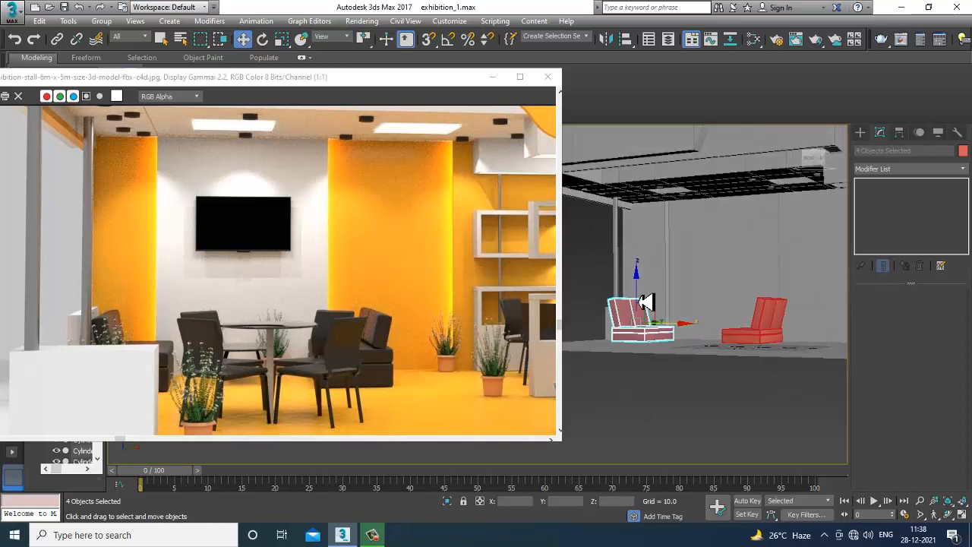
{"action": "scroll", "coordinate": [659, 332], "scroll_direction": "down", "scroll_amount": 5}
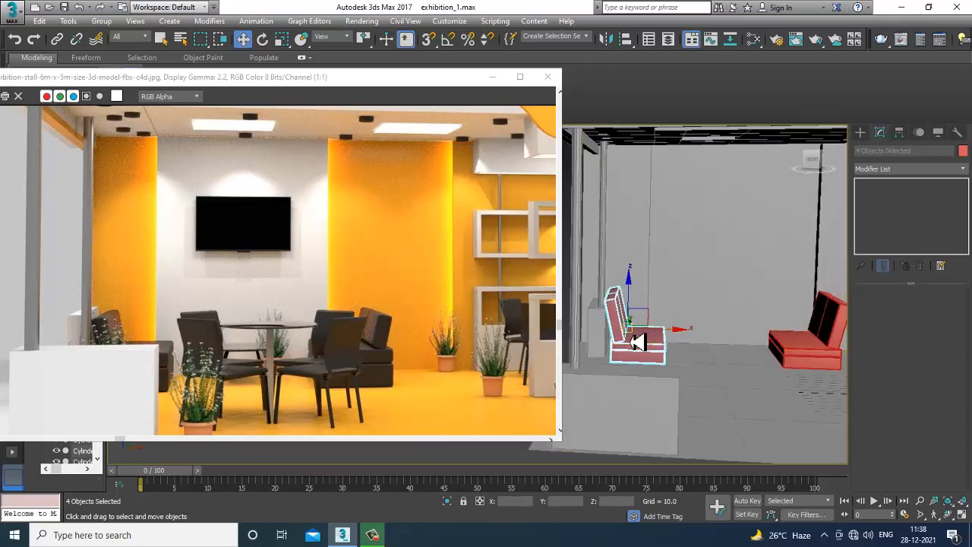
{"action": "middle_click_drag", "start_coordinate": [785, 443], "coordinate": [730, 369], "text": "alt"}
{"action": "scroll", "coordinate": [737, 376], "scroll_direction": "up", "scroll_amount": 4}
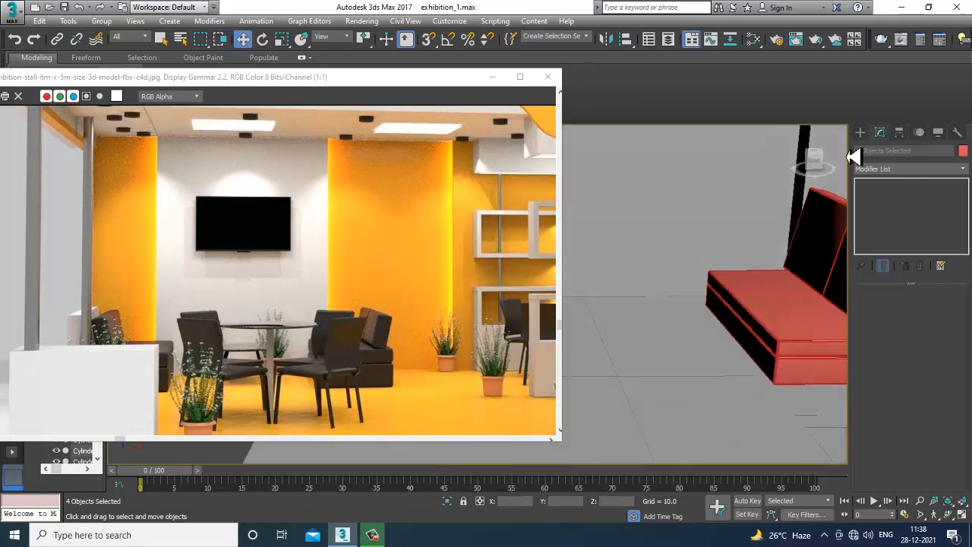
{"action": "left_click", "coordinate": [861, 134]}
{"action": "left_click", "coordinate": [884, 167]}
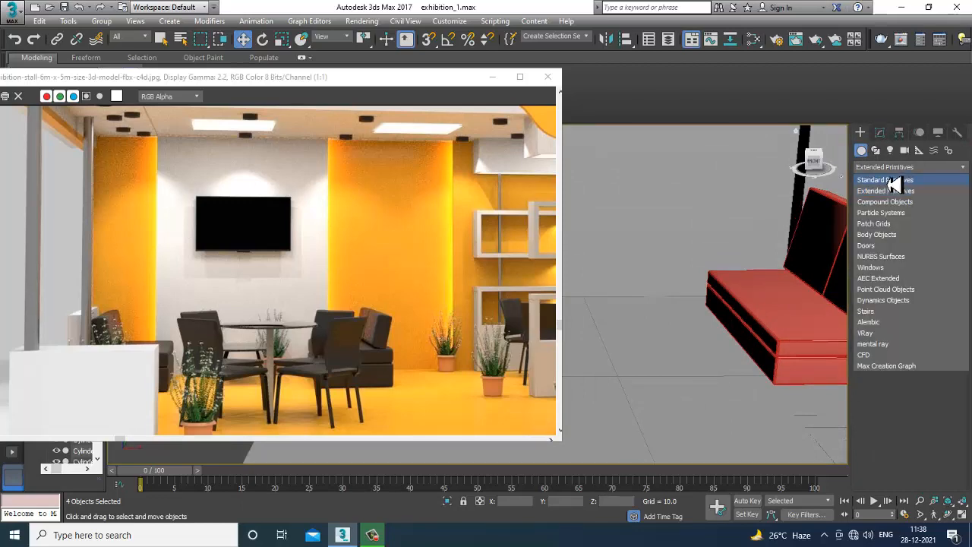
{"action": "left_click", "coordinate": [890, 178]}
{"action": "left_click", "coordinate": [891, 235]}
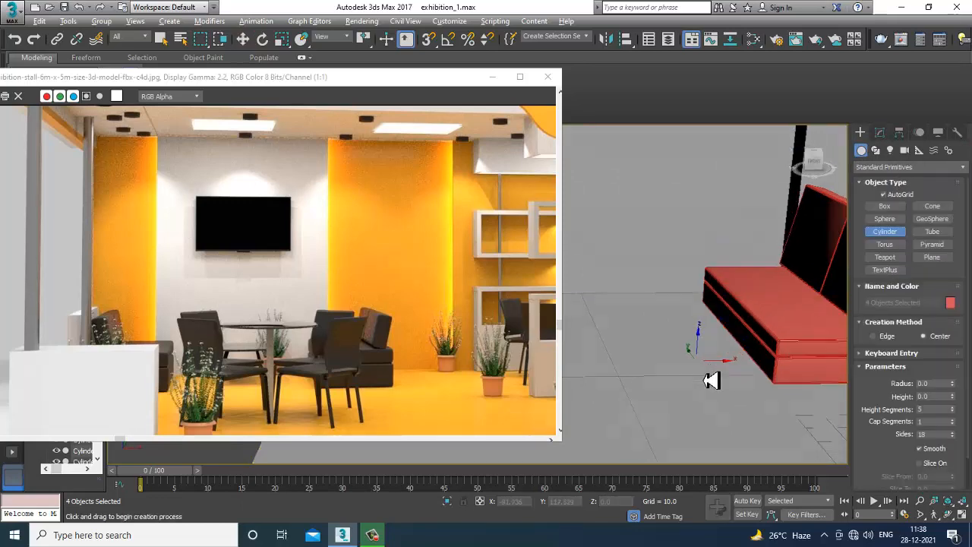
{"action": "middle_click_drag", "start_coordinate": [704, 379], "coordinate": [721, 335], "text": "alt"}
{"action": "left_click_drag", "start_coordinate": [731, 329], "coordinate": [772, 357]}
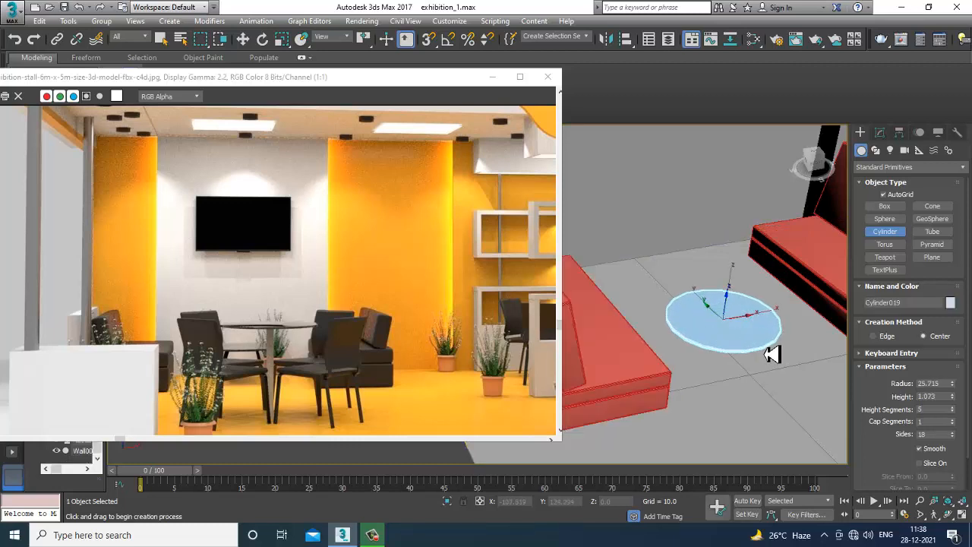
Raise the cylinder to table height, at about Z 30.4
{"action": "key", "text": "w"}
{"action": "left_click_drag", "start_coordinate": [733, 302], "coordinate": [729, 240]}
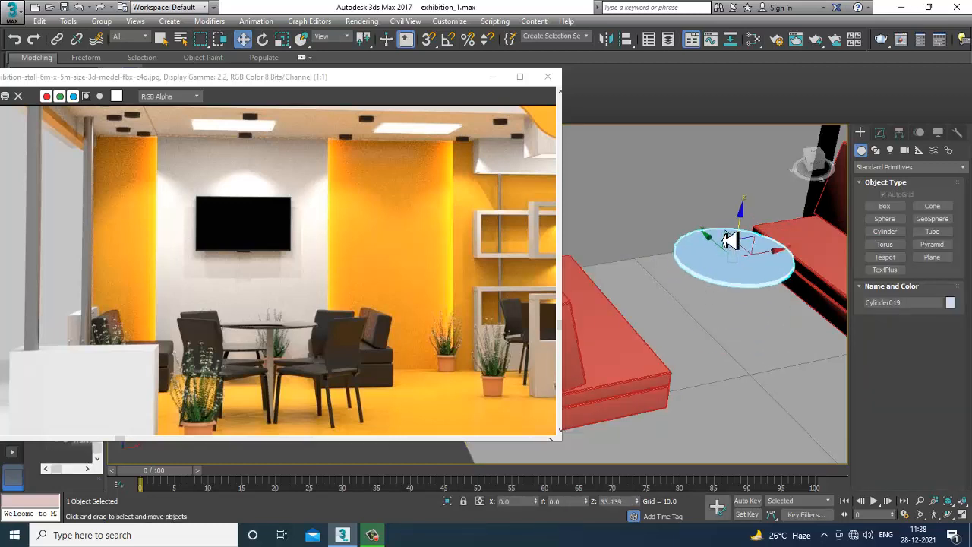
{"action": "key", "text": "f"}
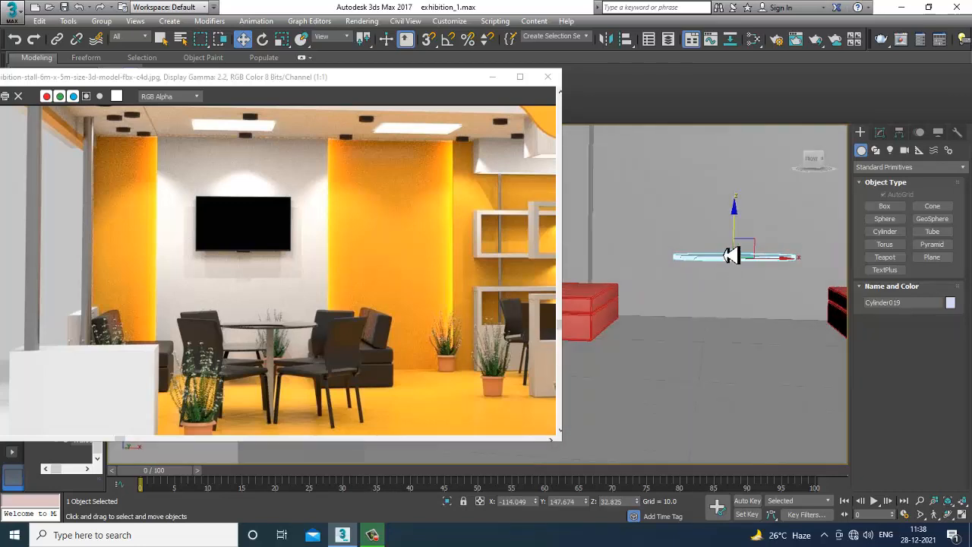
{"action": "left_click_drag", "start_coordinate": [735, 231], "coordinate": [736, 237]}
Set the tabletop cylinder to 28 sides and 2 height segments and convert it to Editable Poly
{"action": "middle_click_drag", "start_coordinate": [736, 237], "coordinate": [736, 289], "text": "alt"}
{"action": "key", "text": "z"}
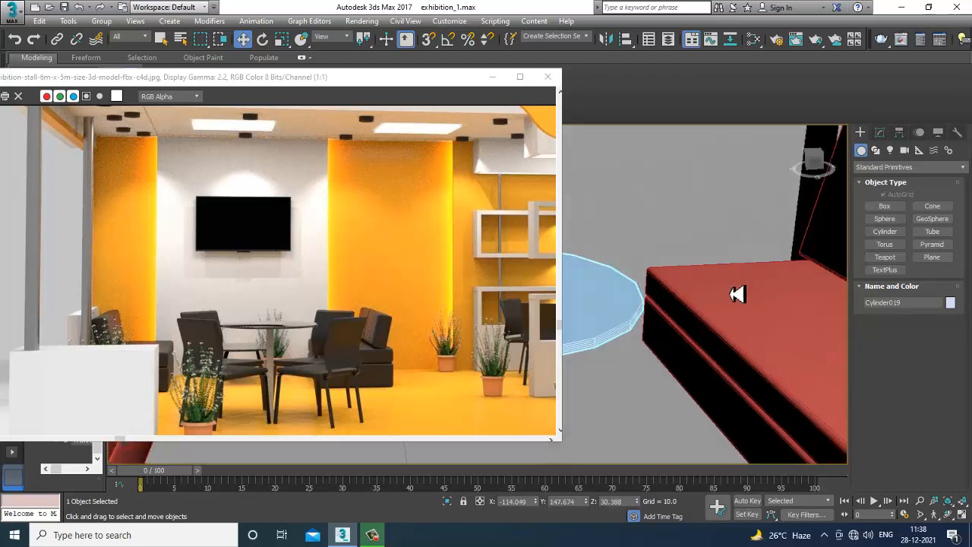
{"action": "middle_click_drag", "start_coordinate": [684, 311], "coordinate": [835, 317]}
{"action": "left_click", "coordinate": [885, 132]}
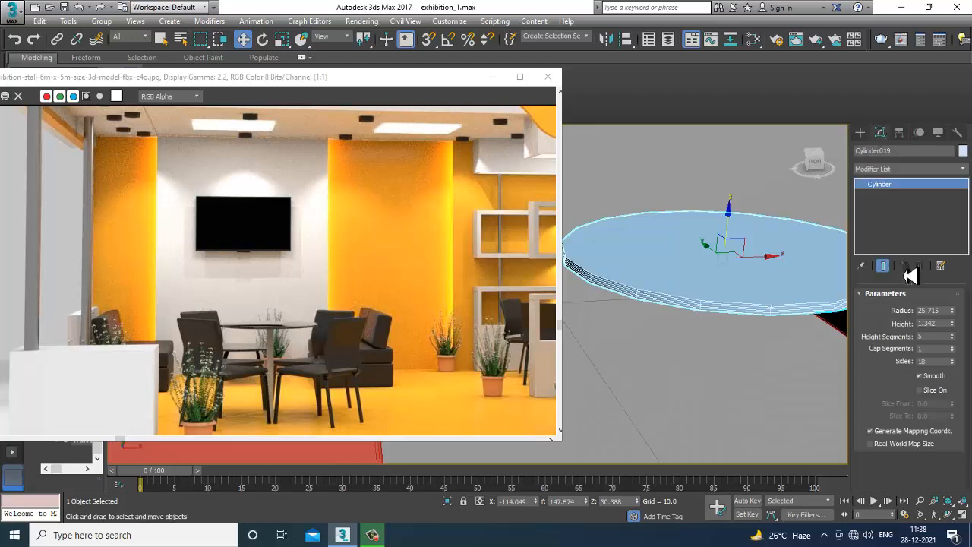
{"action": "left_click_drag", "start_coordinate": [959, 369], "coordinate": [959, 346]}
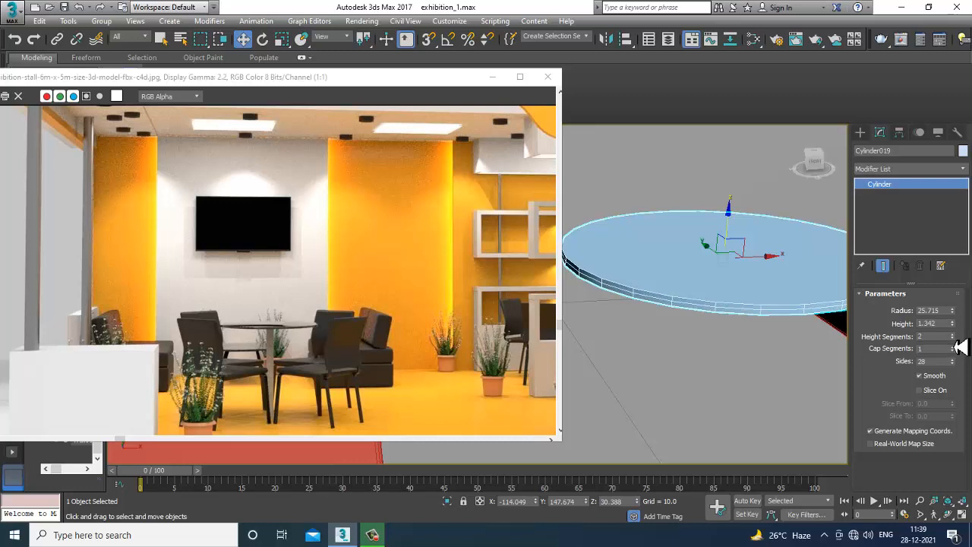
{"action": "right_click", "coordinate": [760, 274]}
{"action": "mouse_move", "coordinate": [824, 390]}
{"action": "left_click", "coordinate": [927, 401]}
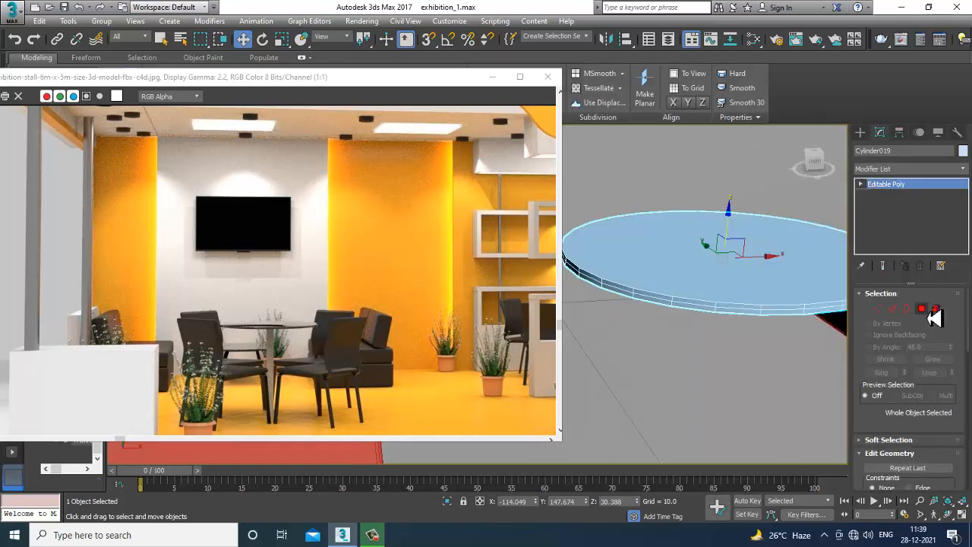
Select the edge loop around the tabletop's upper rim and chamfer it by about 0.86
{"action": "left_click", "coordinate": [892, 309]}
{"action": "left_click", "coordinate": [776, 311]}
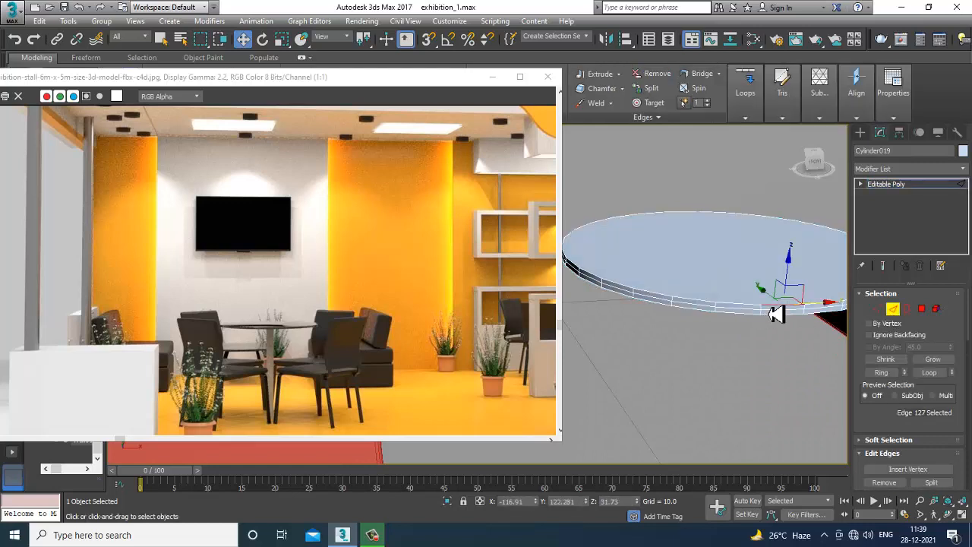
{"action": "left_click", "coordinate": [923, 312]}
{"action": "left_click", "coordinate": [707, 252]}
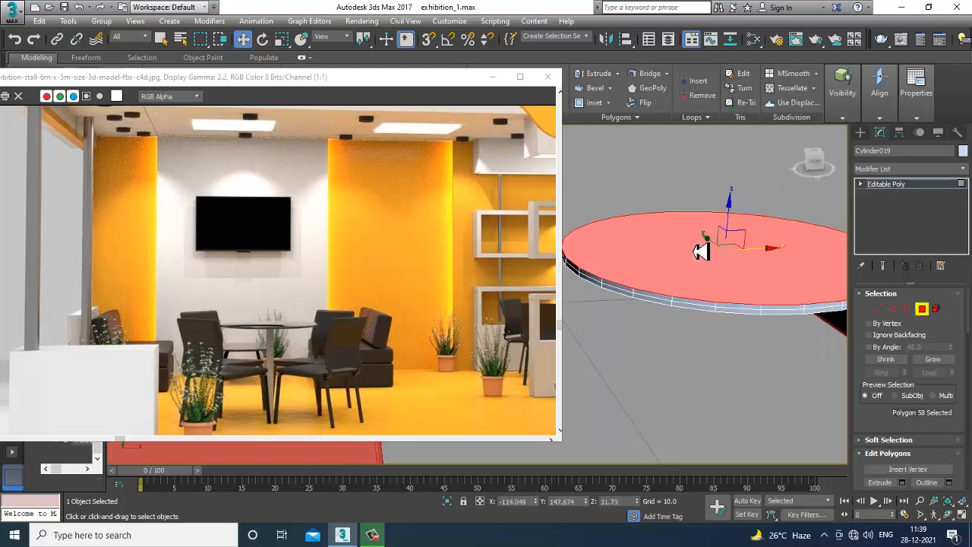
{"action": "left_click", "coordinate": [894, 311], "text": "ctrl"}
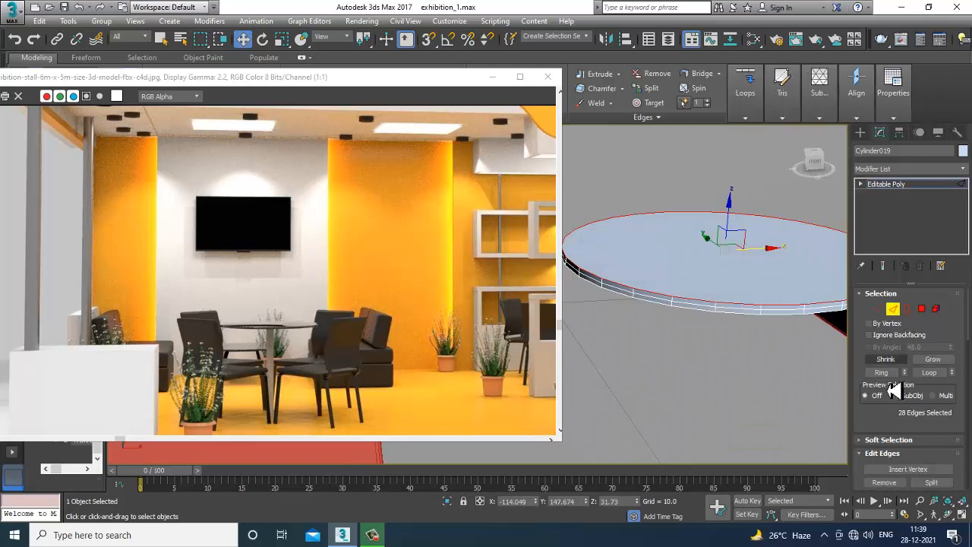
{"action": "scroll", "coordinate": [889, 387], "scroll_direction": "down", "scroll_amount": 3}
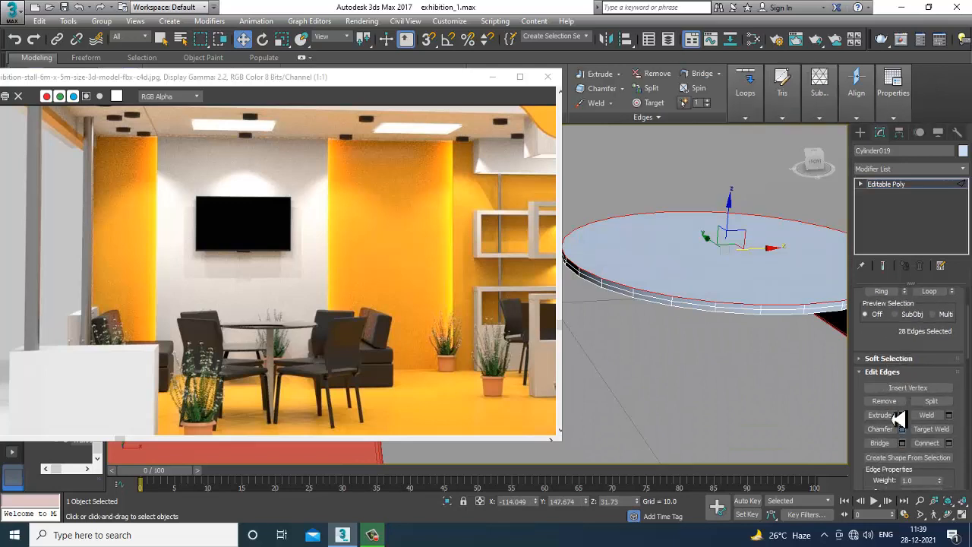
{"action": "left_click", "coordinate": [901, 427]}
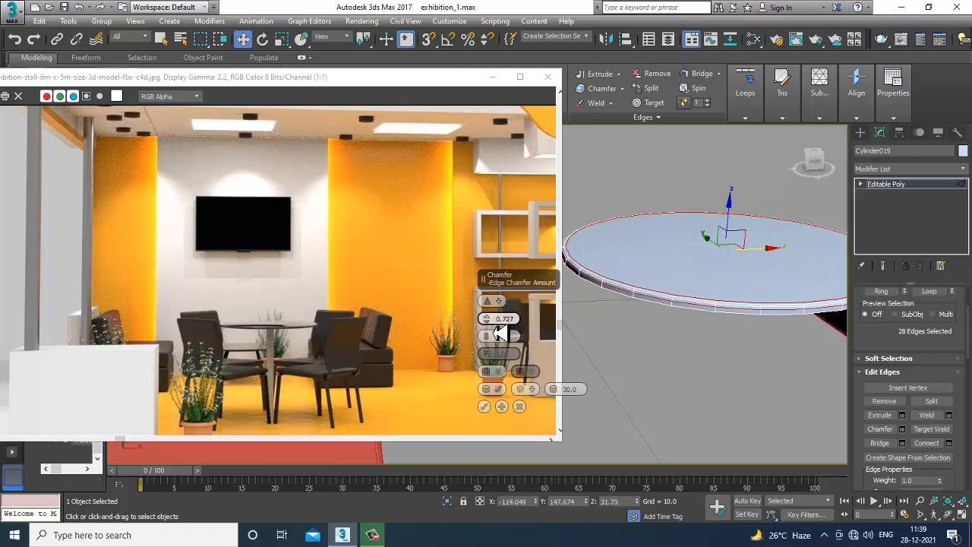
{"action": "left_click_drag", "start_coordinate": [493, 332], "coordinate": [495, 332]}
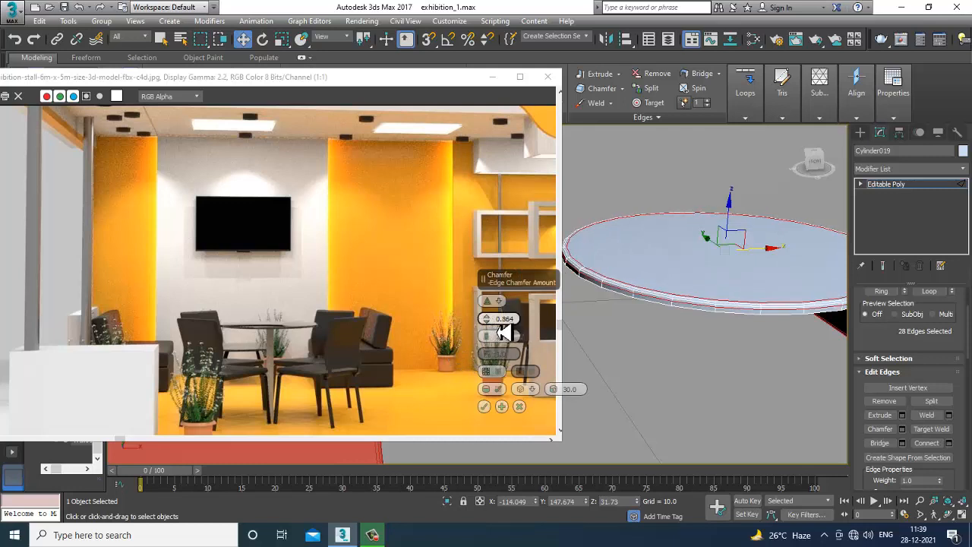
{"action": "left_click", "coordinate": [484, 406]}
{"action": "left_click", "coordinate": [765, 167]}
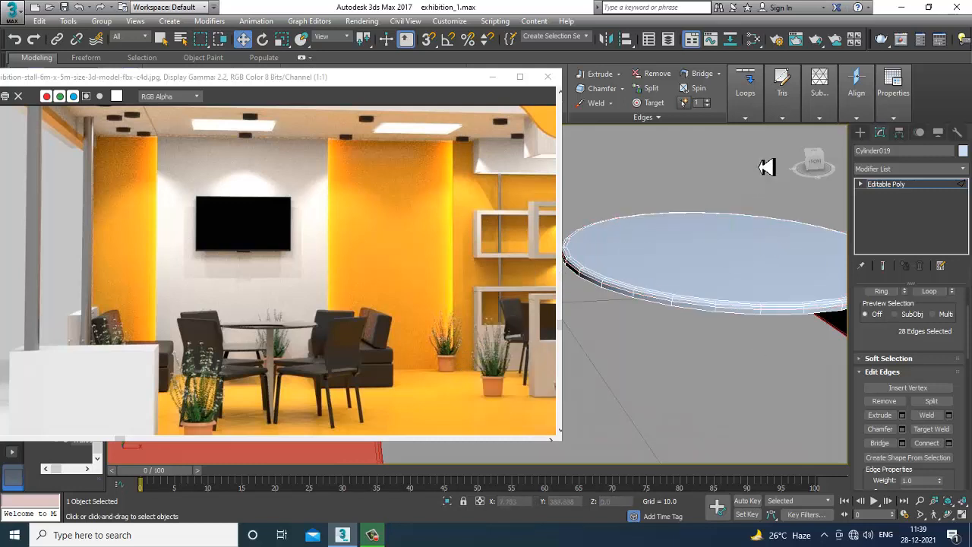
{"action": "left_click", "coordinate": [939, 187]}
Draw a slanted line in the front view from the tabletop down to the floor as a table leg, with a thickness of about 1.0
{"action": "scroll", "coordinate": [673, 327], "scroll_direction": "down", "scroll_amount": 2}
{"action": "key", "text": "alt+w"}
{"action": "middle_click", "coordinate": [681, 228]}
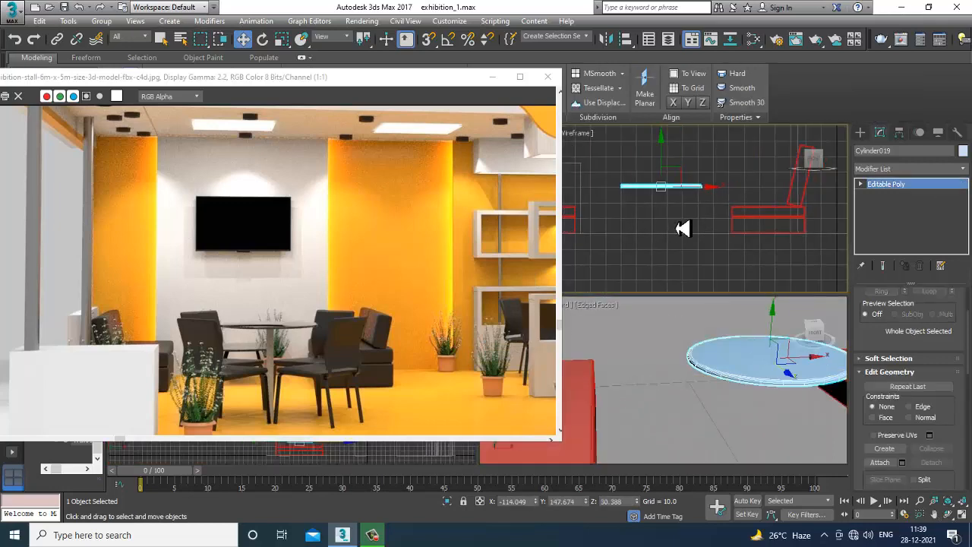
{"action": "key", "text": "alt+w"}
{"action": "middle_click_drag", "start_coordinate": [653, 243], "coordinate": [659, 245]}
{"action": "key", "text": "z"}
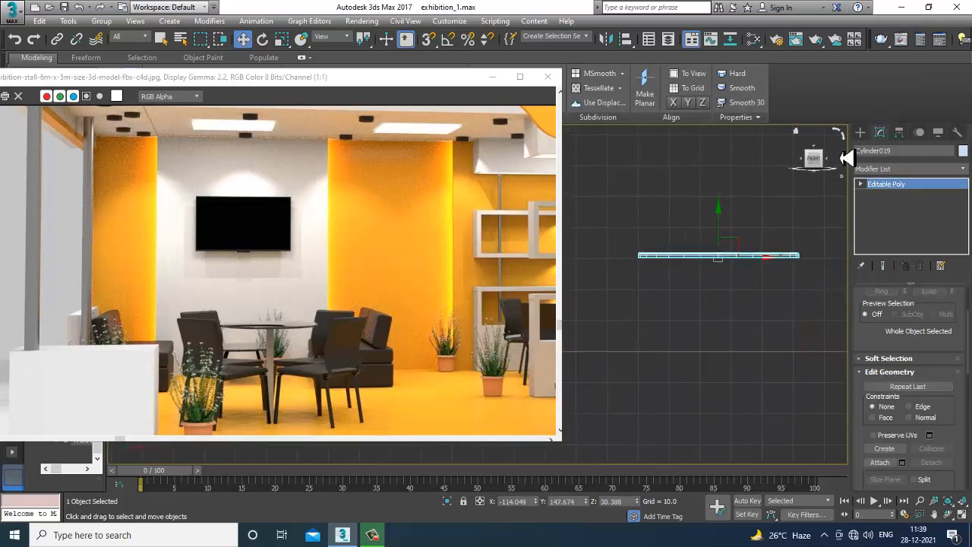
{"action": "left_click", "coordinate": [861, 134]}
{"action": "left_click", "coordinate": [875, 149]}
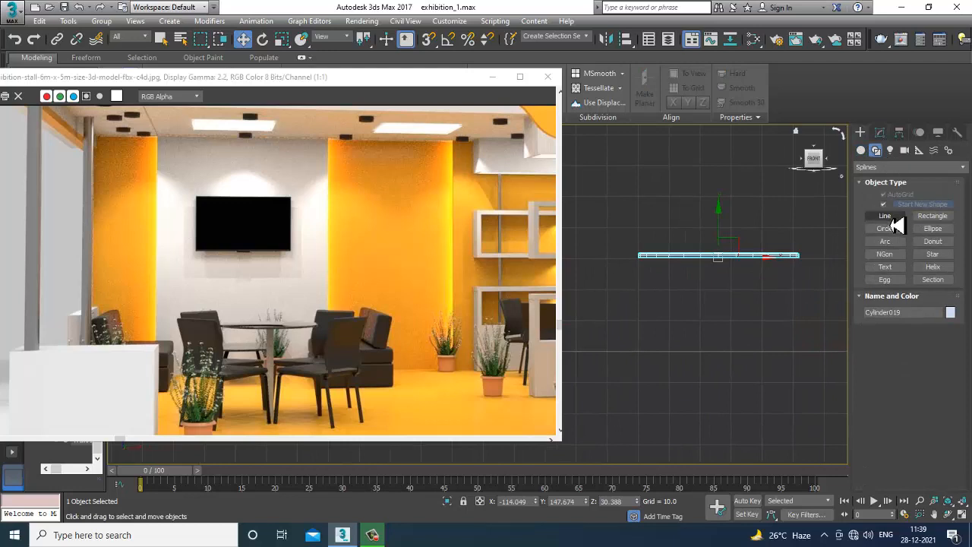
{"action": "left_click", "coordinate": [887, 217]}
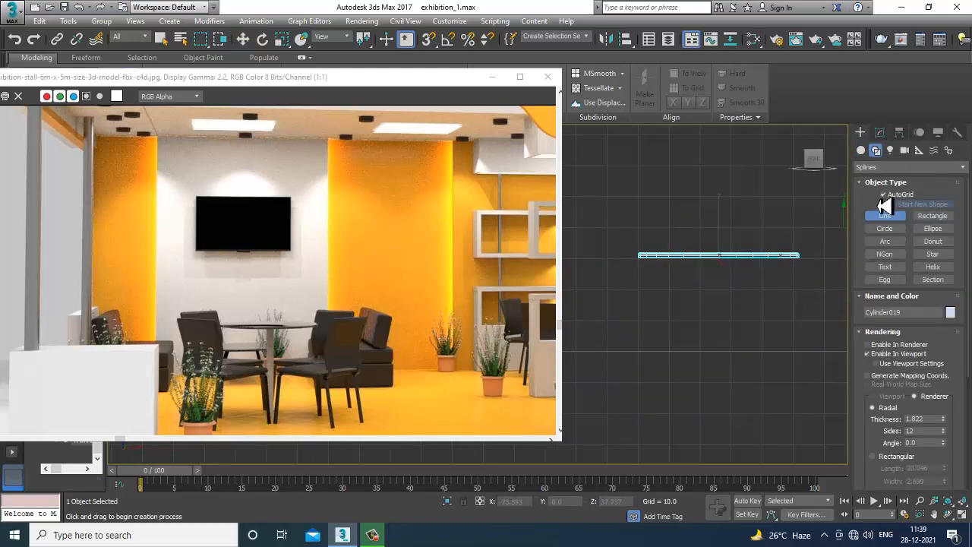
{"action": "left_click", "coordinate": [687, 257]}
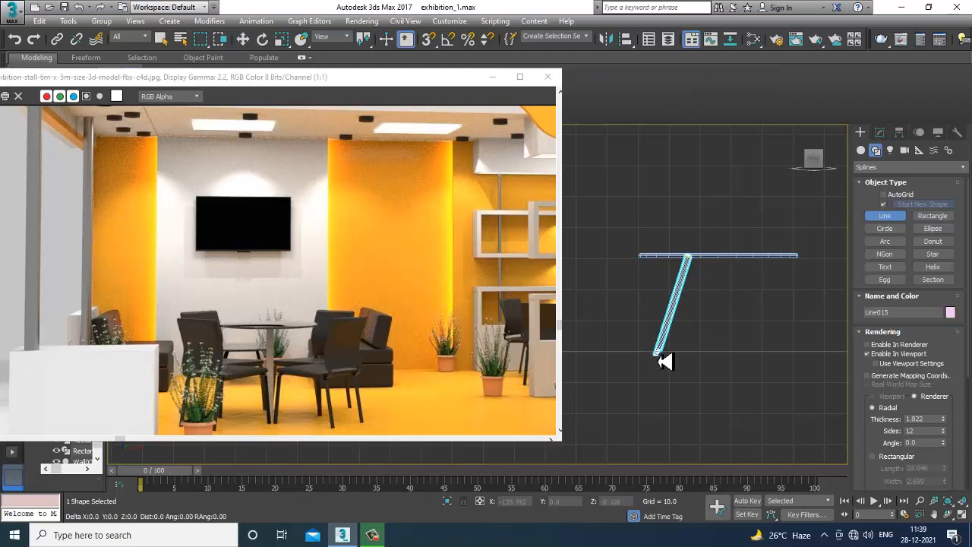
{"action": "right_click", "coordinate": [658, 359]}
{"action": "right_click", "coordinate": [658, 358]}
{"action": "left_click", "coordinate": [878, 135]}
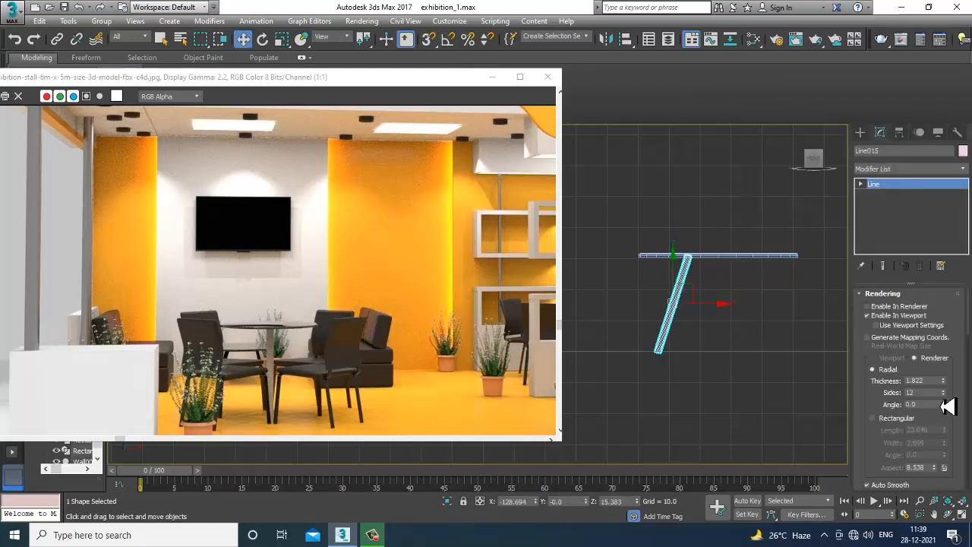
{"action": "left_click_drag", "start_coordinate": [943, 392], "coordinate": [951, 419]}
Move the leg back under the tabletop in the perspective view, to about Y 156.8
{"action": "key", "text": "alt+w"}
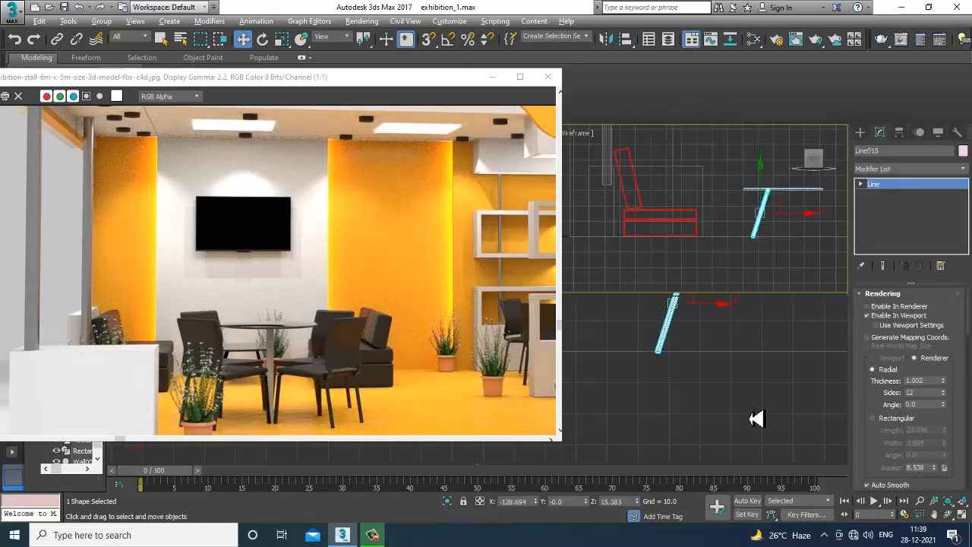
{"action": "right_click", "coordinate": [748, 410]}
{"action": "key", "text": "alt+w"}
{"action": "scroll", "coordinate": [750, 400], "scroll_direction": "down", "scroll_amount": 10}
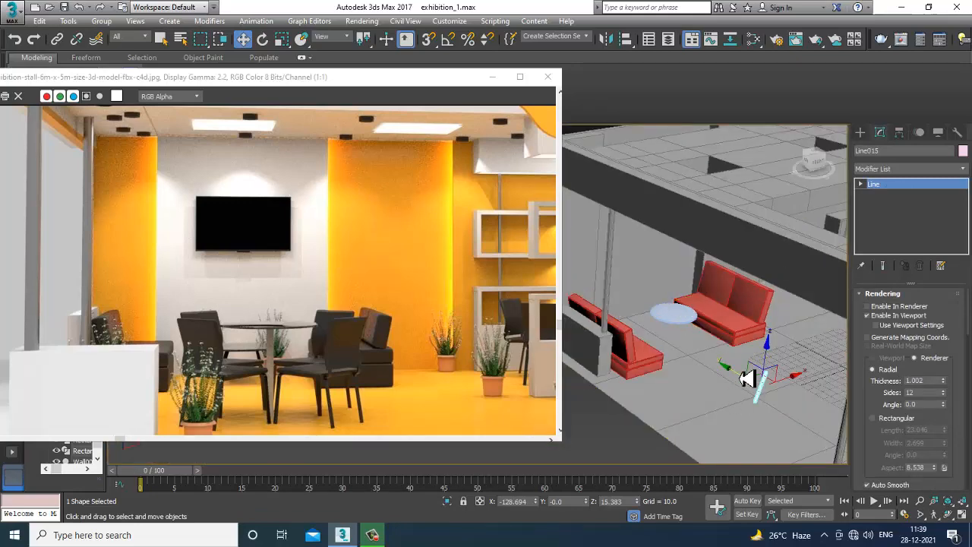
{"action": "left_click_drag", "start_coordinate": [744, 383], "coordinate": [640, 336]}
{"action": "scroll", "coordinate": [678, 342], "scroll_direction": "up", "scroll_amount": 6}
{"action": "middle_click_drag", "start_coordinate": [679, 343], "coordinate": [659, 308], "text": "alt"}
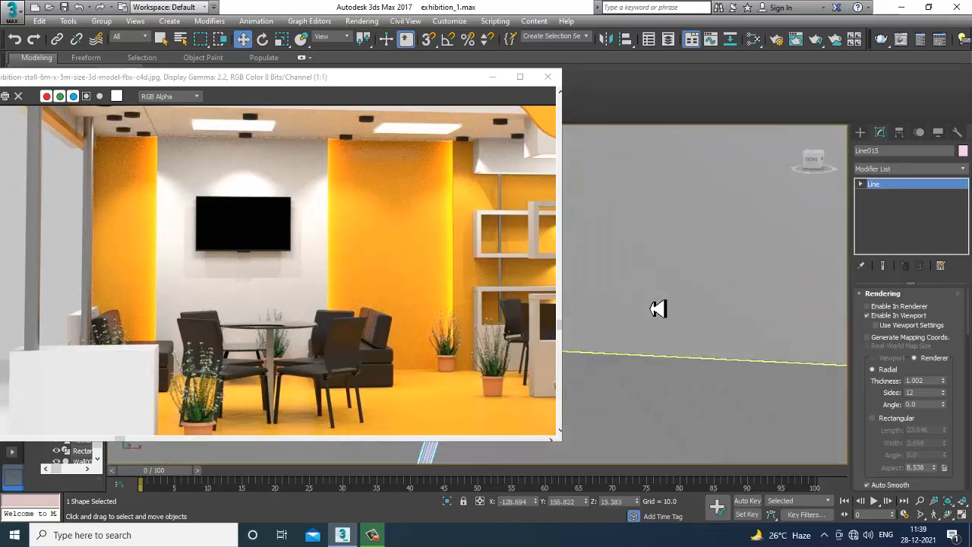
{"action": "scroll", "coordinate": [709, 332], "scroll_direction": "down", "scroll_amount": 5}
{"action": "middle_click_drag", "start_coordinate": [708, 332], "coordinate": [676, 330], "text": "alt"}
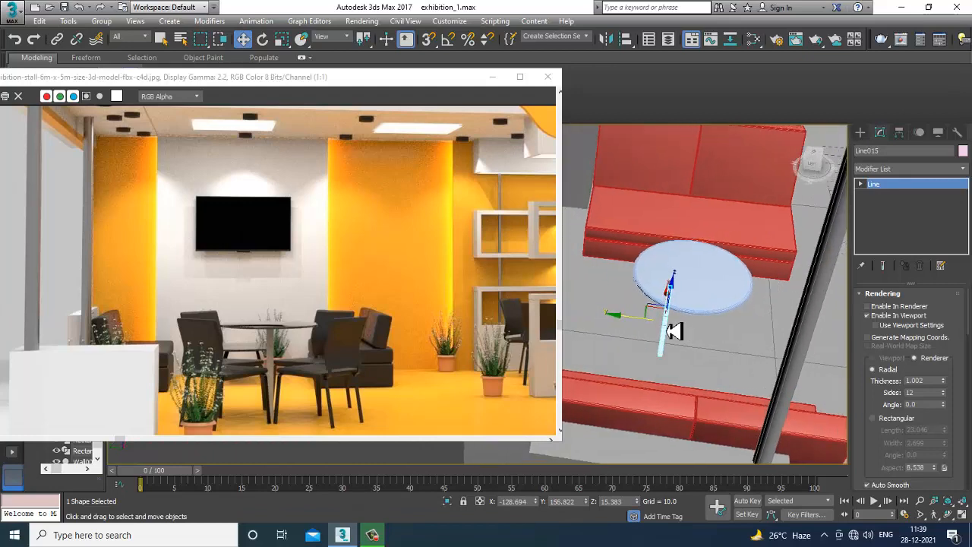
Rotate the leg slightly so it splays outward and shift it toward the tabletop's edge, to about Y 163.0
{"action": "scroll", "coordinate": [675, 330], "scroll_direction": "up", "scroll_amount": 4}
{"action": "key", "text": "e"}
{"action": "left_click_drag", "start_coordinate": [744, 303], "coordinate": [752, 305]}
{"action": "key", "text": "w"}
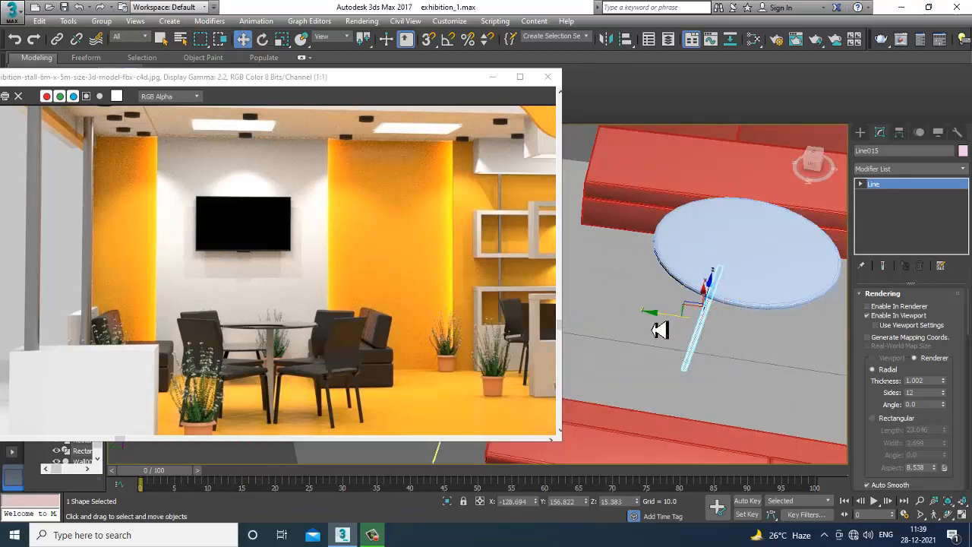
{"action": "left_click_drag", "start_coordinate": [672, 325], "coordinate": [649, 318]}
{"action": "middle_click_drag", "start_coordinate": [669, 304], "coordinate": [668, 278], "text": "alt"}
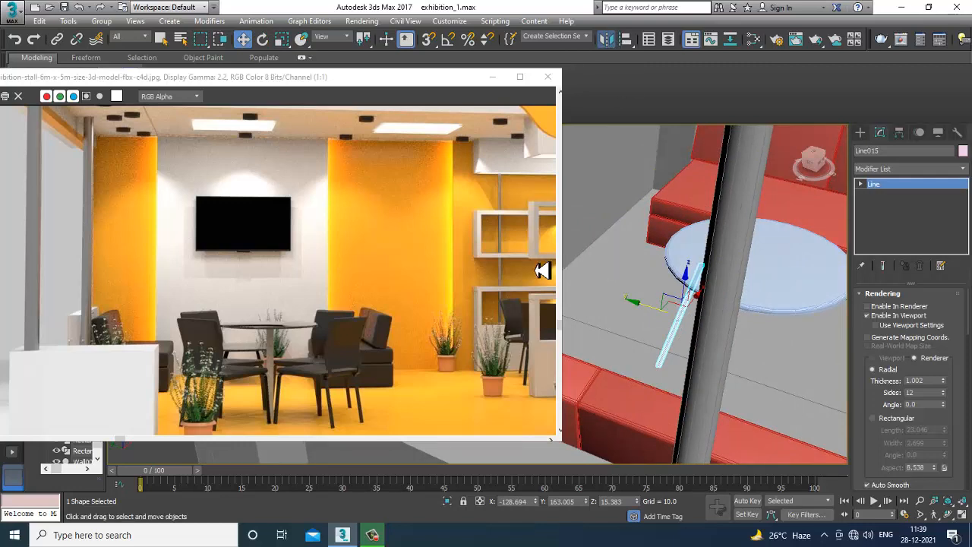
Mirror the leg about the Y axis as a copy and move the copy under the tabletop's opposite edge, to about Y 132.3
{"action": "left_click", "coordinate": [462, 219]}
{"action": "left_click", "coordinate": [472, 361]}
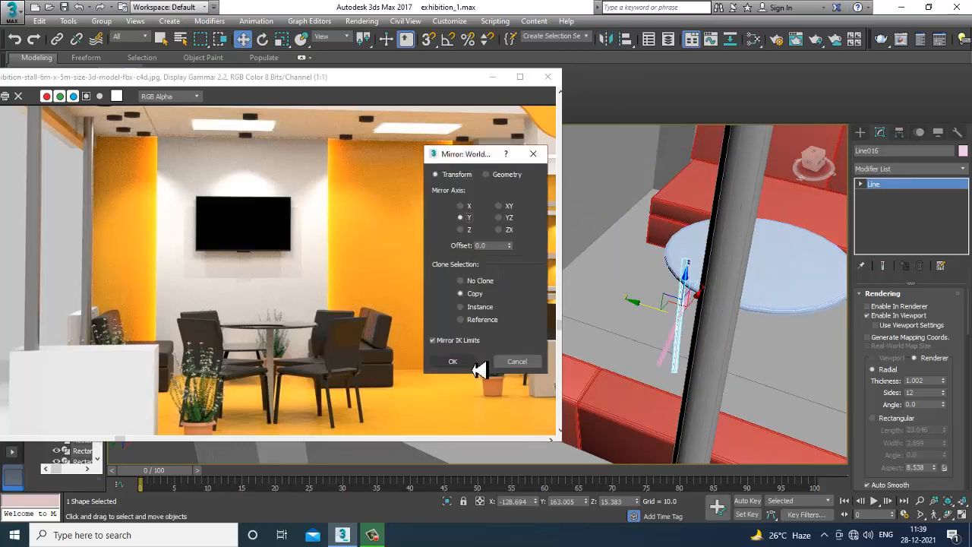
{"action": "left_click_drag", "start_coordinate": [651, 304], "coordinate": [754, 335]}
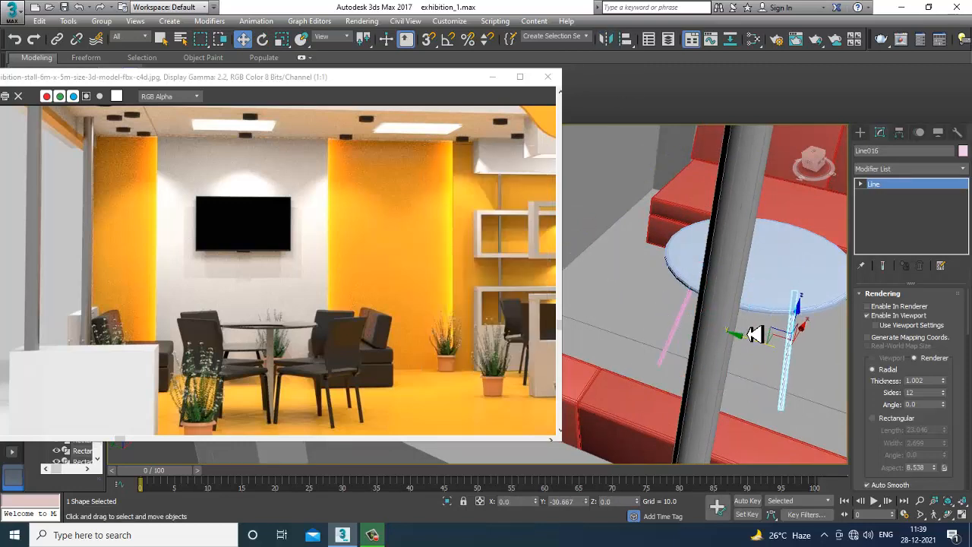
{"action": "middle_click_drag", "start_coordinate": [754, 334], "coordinate": [688, 332], "text": "alt"}
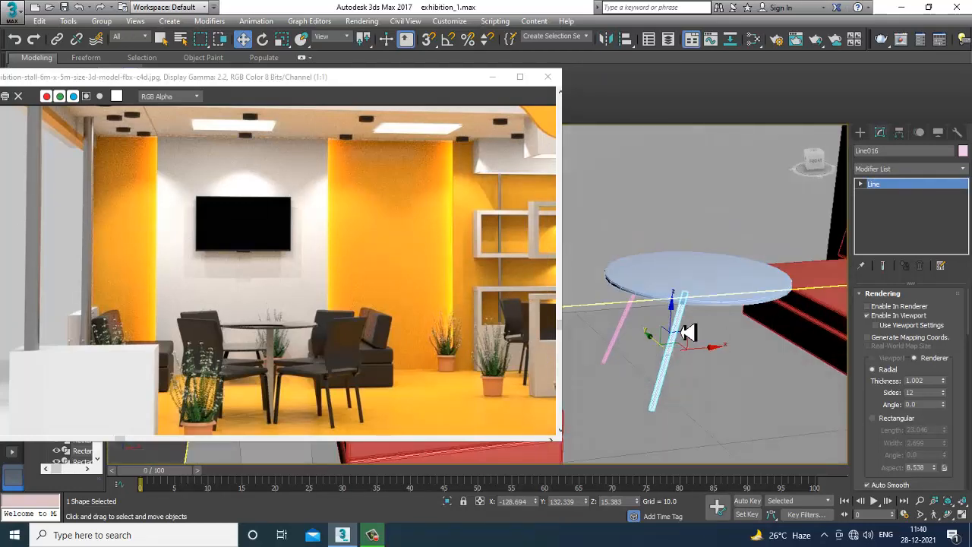
Increase the thickness of both table legs to about 1.33
{"action": "left_click", "coordinate": [626, 331], "text": "ctrl"}
{"action": "left_click", "coordinate": [630, 331]}
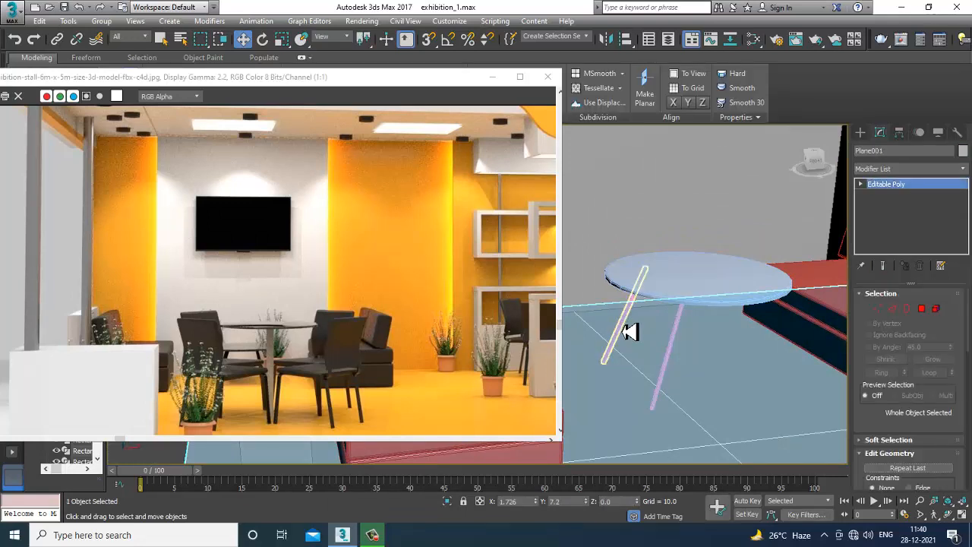
{"action": "middle_click_drag", "start_coordinate": [629, 332], "coordinate": [646, 395], "text": "alt"}
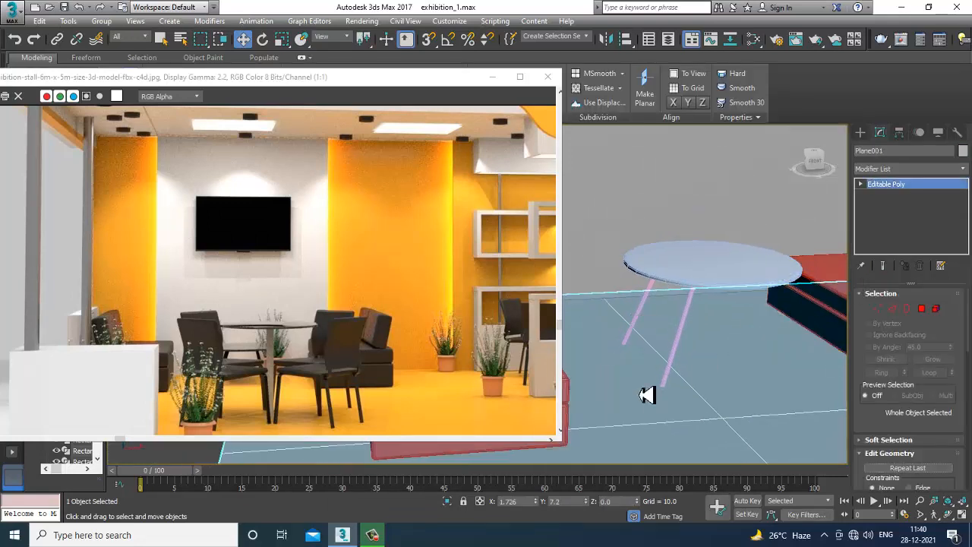
{"action": "left_click", "coordinate": [647, 324]}
{"action": "left_click_drag", "start_coordinate": [944, 380], "coordinate": [944, 369]}
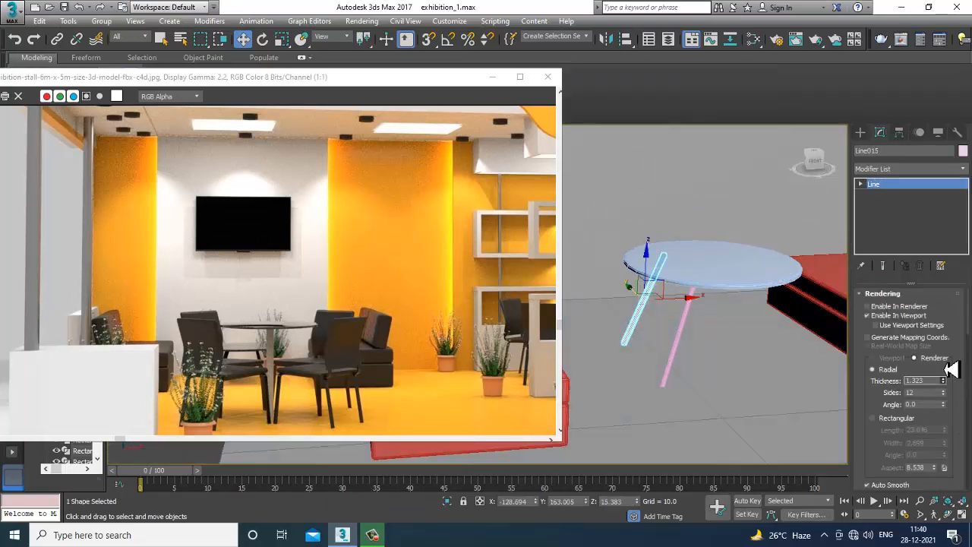
{"action": "left_click", "coordinate": [687, 342]}
{"action": "left_click", "coordinate": [940, 384]}
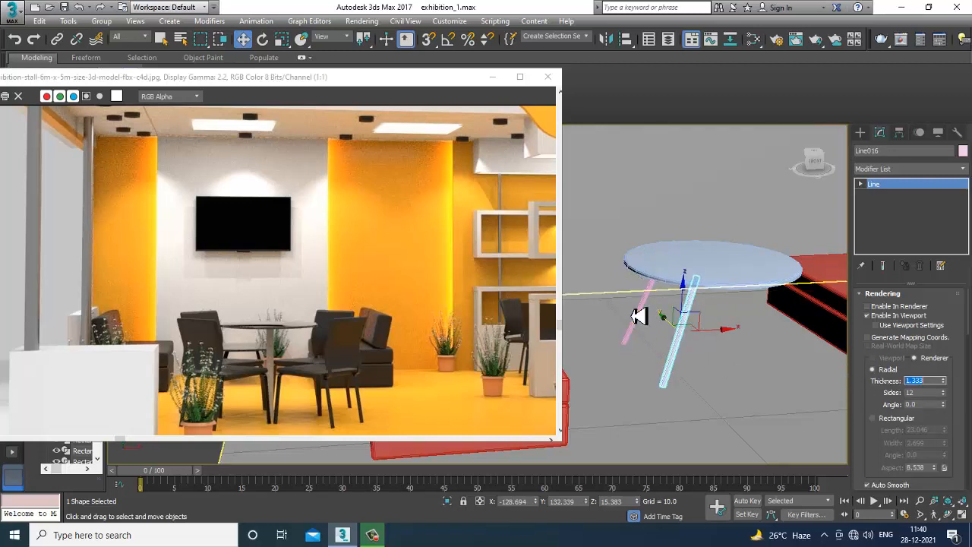
Mirror both table legs about the X axis as copies and move them under the opposite side of the tabletop
{"action": "left_click", "coordinate": [645, 316], "text": "ctrl"}
{"action": "left_click", "coordinate": [606, 41]}
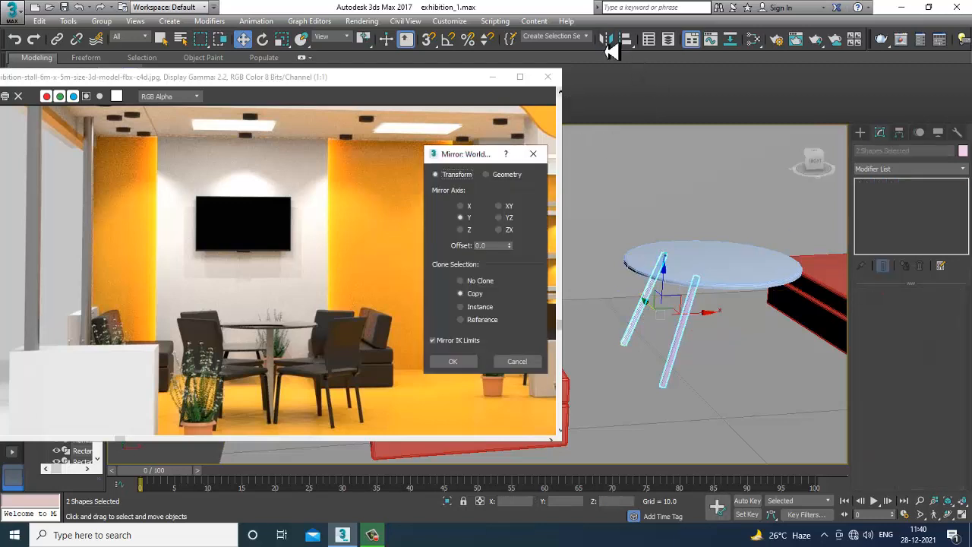
{"action": "left_click", "coordinate": [461, 216]}
{"action": "left_click", "coordinate": [453, 361]}
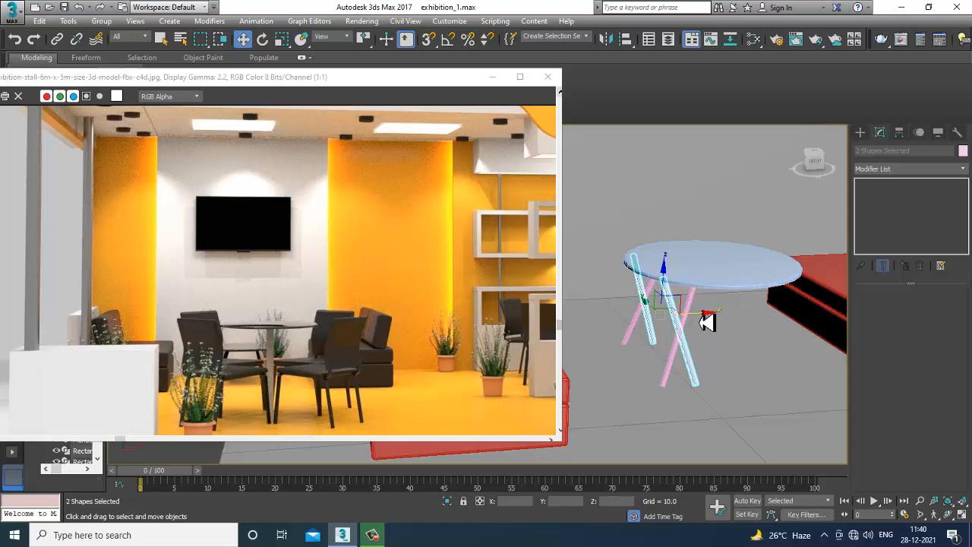
{"action": "left_click_drag", "start_coordinate": [705, 321], "coordinate": [797, 316]}
{"action": "middle_click_drag", "start_coordinate": [798, 317], "coordinate": [725, 267], "text": "alt"}
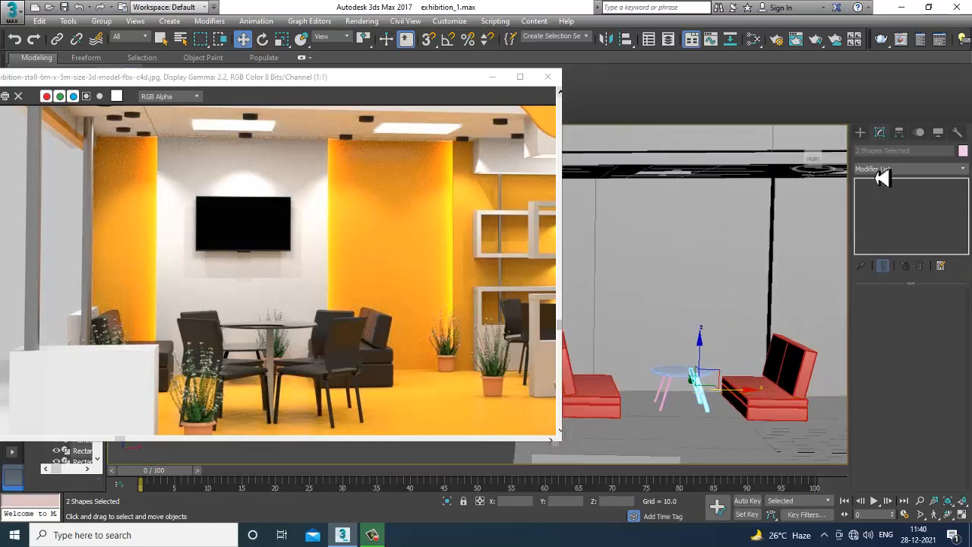
Create a television box with AutoGrid on the back wall above the table, about 52.4 long, 88.8 wide and 2.3 high
{"action": "left_click", "coordinate": [860, 133]}
{"action": "left_click", "coordinate": [861, 149]}
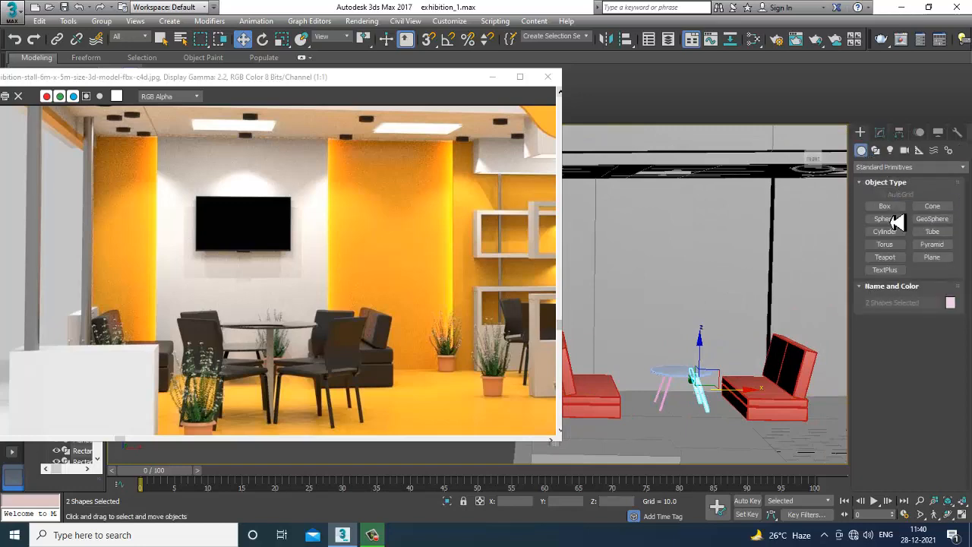
{"action": "left_click", "coordinate": [884, 206]}
{"action": "middle_click_drag", "start_coordinate": [655, 267], "coordinate": [674, 274], "text": "alt"}
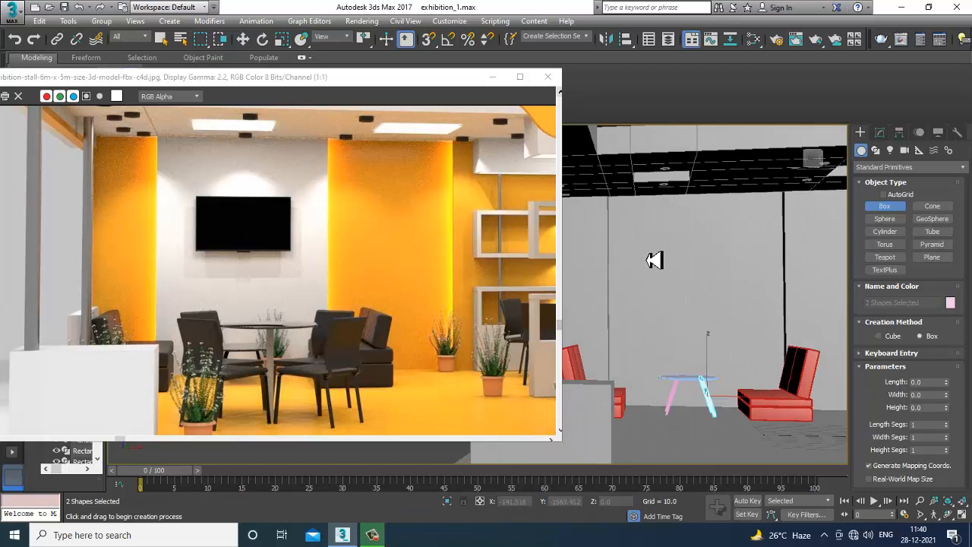
{"action": "left_click_drag", "start_coordinate": [655, 260], "coordinate": [739, 308]}
{"action": "right_click", "coordinate": [739, 307]}
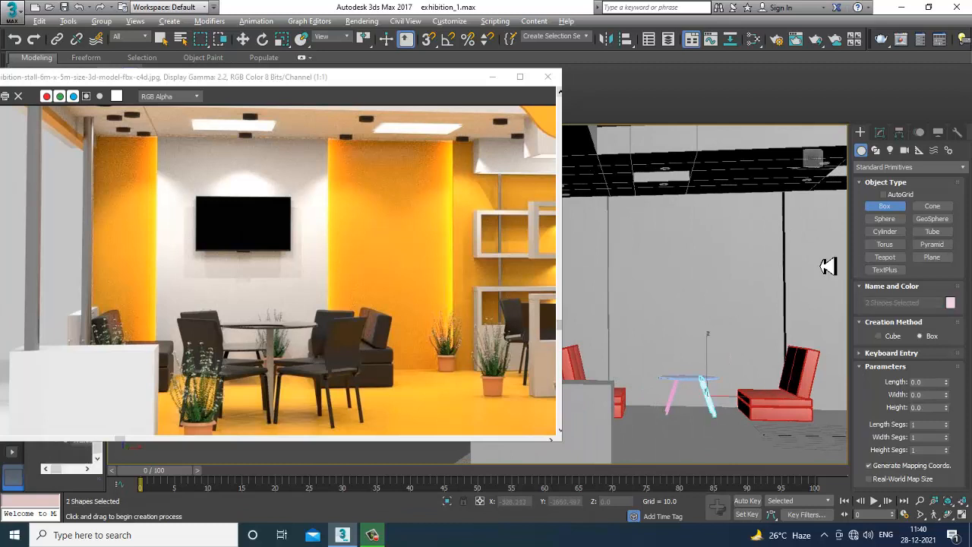
{"action": "middle_click_drag", "start_coordinate": [828, 266], "coordinate": [832, 270], "text": "alt"}
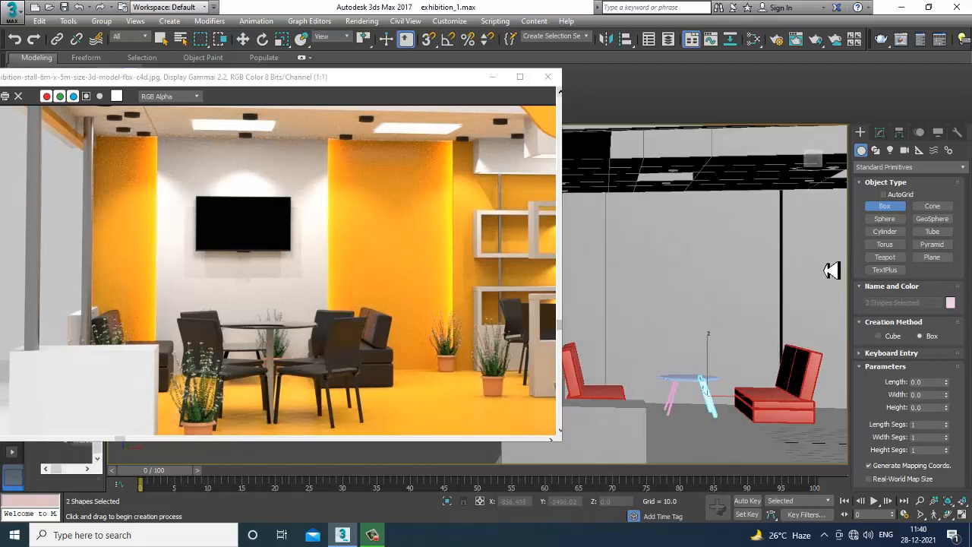
{"action": "left_click", "coordinate": [897, 195]}
{"action": "left_click_drag", "start_coordinate": [650, 250], "coordinate": [749, 307]}
{"action": "left_click", "coordinate": [748, 301]}
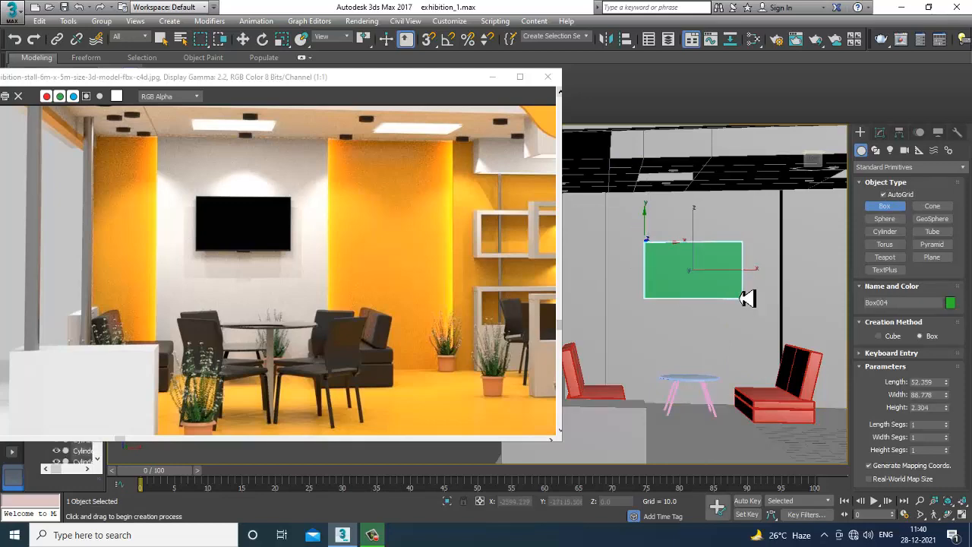
Isolate the television box and convert it to an editable poly
{"action": "key", "text": "w"}
{"action": "middle_click_drag", "start_coordinate": [740, 364], "coordinate": [716, 298], "text": "alt"}
{"action": "right_click", "coordinate": [727, 230]}
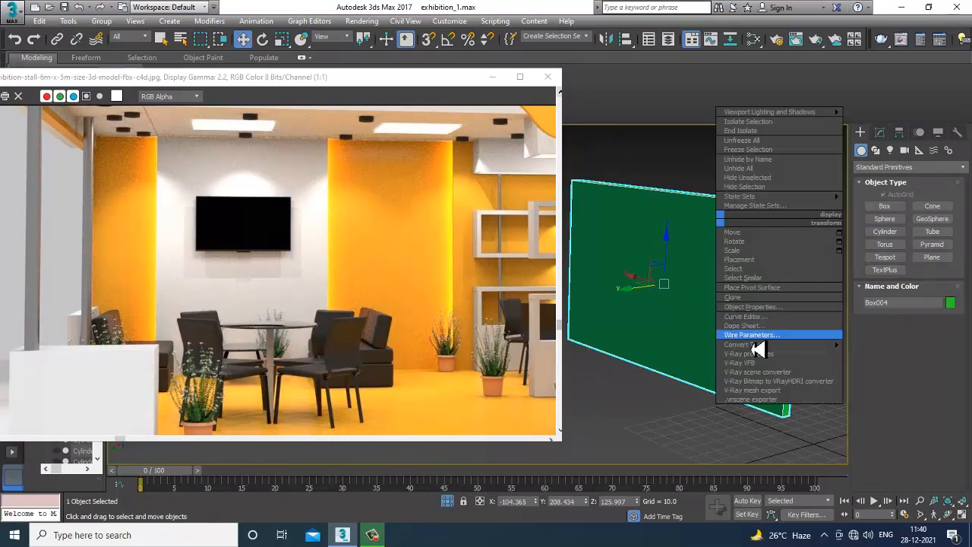
{"action": "mouse_move", "coordinate": [754, 346]}
{"action": "left_click", "coordinate": [888, 354]}
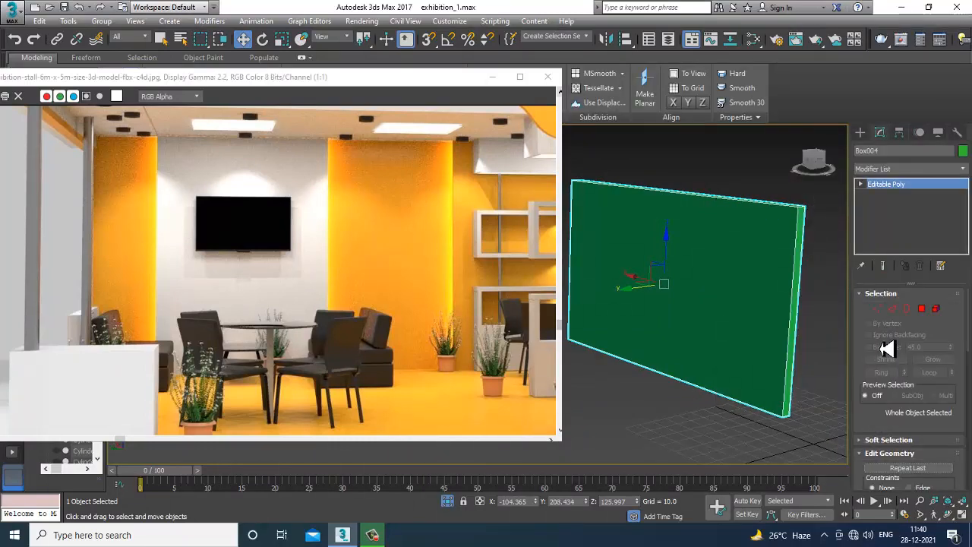
Connect the television box's four long horizontal edges with two segments, pinched outward toward its ends
{"action": "left_click", "coordinate": [893, 310]}
{"action": "middle_click_drag", "start_coordinate": [729, 290], "coordinate": [750, 288], "text": "alt"}
{"action": "left_click_drag", "start_coordinate": [691, 329], "coordinate": [695, 485]}
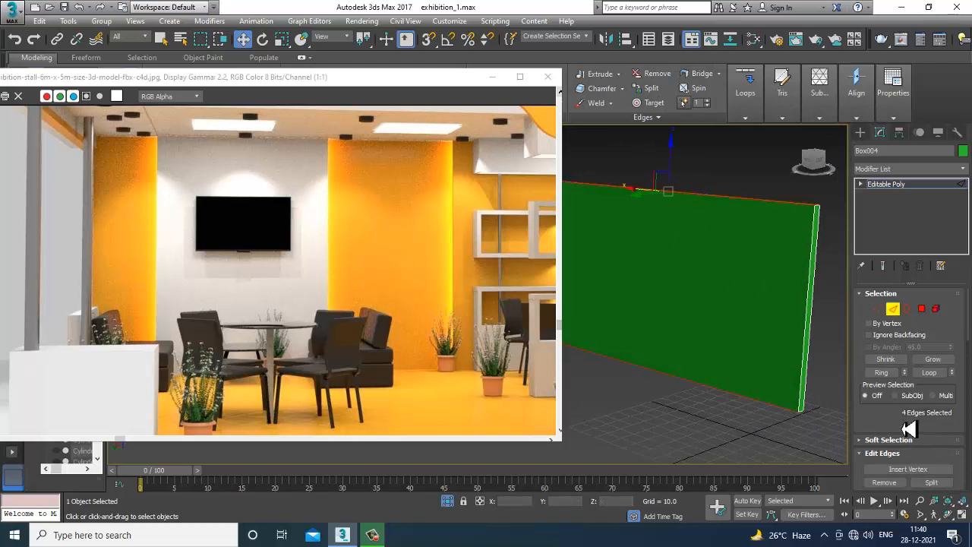
{"action": "left_click_drag", "start_coordinate": [902, 430], "coordinate": [905, 353]}
{"action": "left_click", "coordinate": [949, 453]}
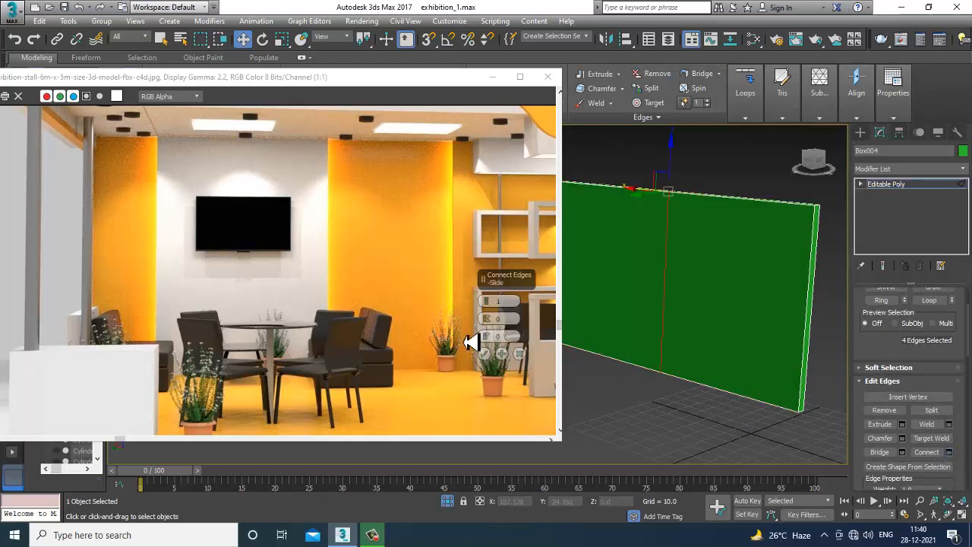
{"action": "right_click", "coordinate": [486, 300]}
{"action": "left_click_drag", "start_coordinate": [480, 276], "coordinate": [469, 351]}
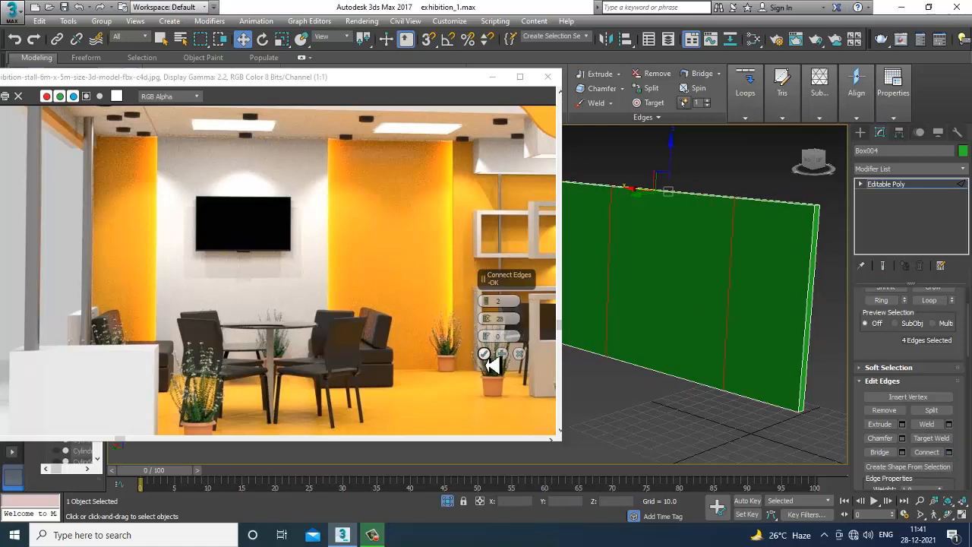
{"action": "left_click", "coordinate": [486, 356]}
Connect the ring of vertical edges on the television's back with two segments and a pinch of 66
{"action": "scroll", "coordinate": [497, 355], "scroll_direction": "down", "scroll_amount": 1}
{"action": "middle_click_drag", "start_coordinate": [577, 341], "coordinate": [710, 320], "text": "alt"}
{"action": "scroll", "coordinate": [709, 322], "scroll_direction": "down", "scroll_amount": 3}
{"action": "left_click", "coordinate": [230, 311]}
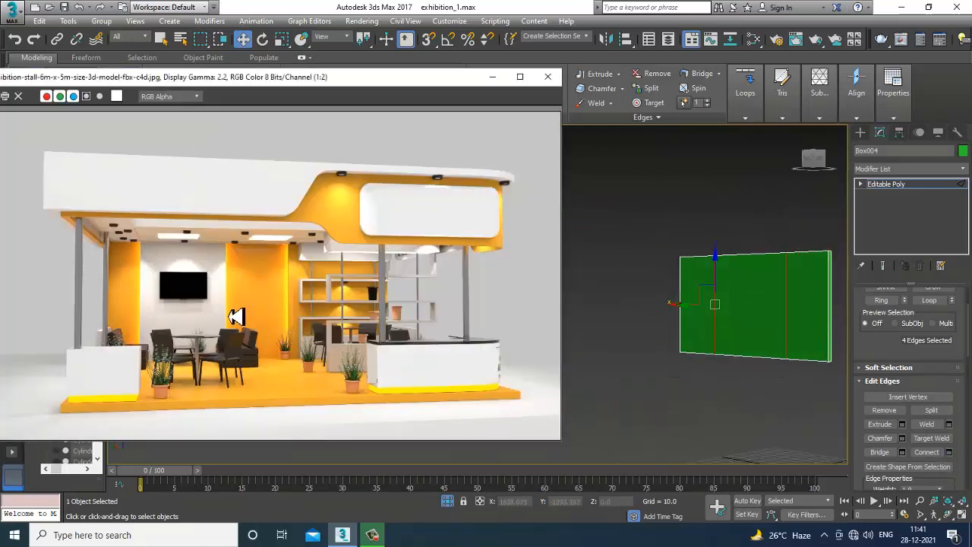
{"action": "scroll", "coordinate": [236, 317], "scroll_direction": "up", "scroll_amount": 1}
{"action": "scroll", "coordinate": [725, 315], "scroll_direction": "up", "scroll_amount": 2}
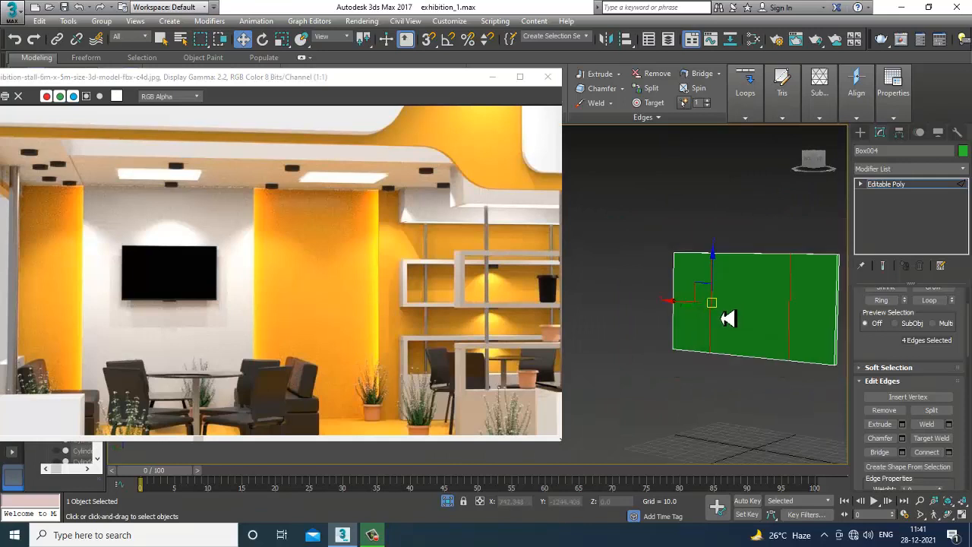
{"action": "key", "text": "alt+r"}
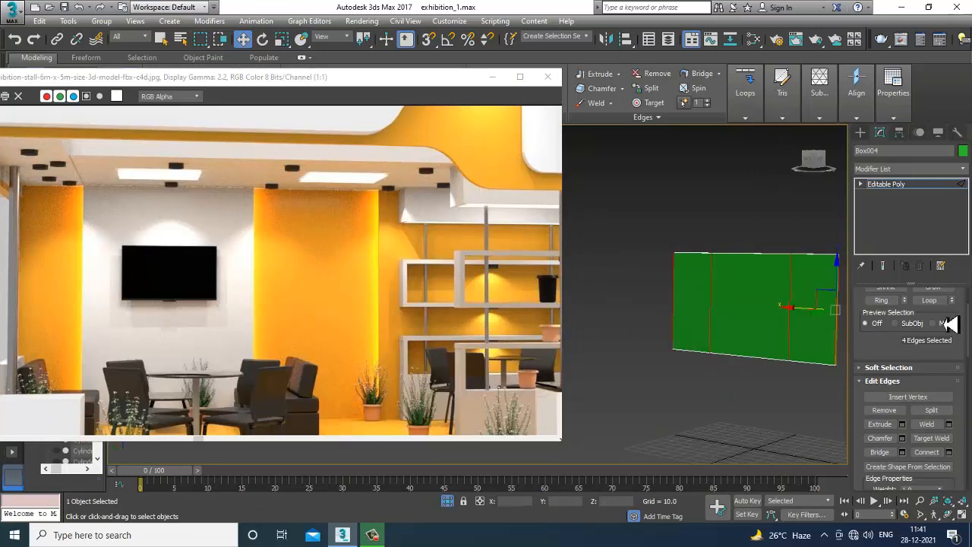
{"action": "left_click", "coordinate": [949, 452]}
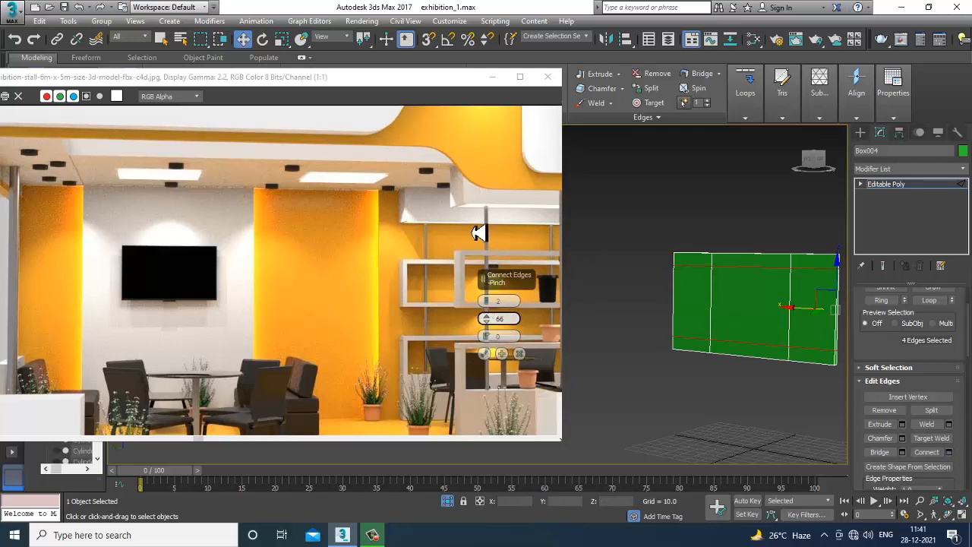
{"action": "left_click", "coordinate": [483, 355]}
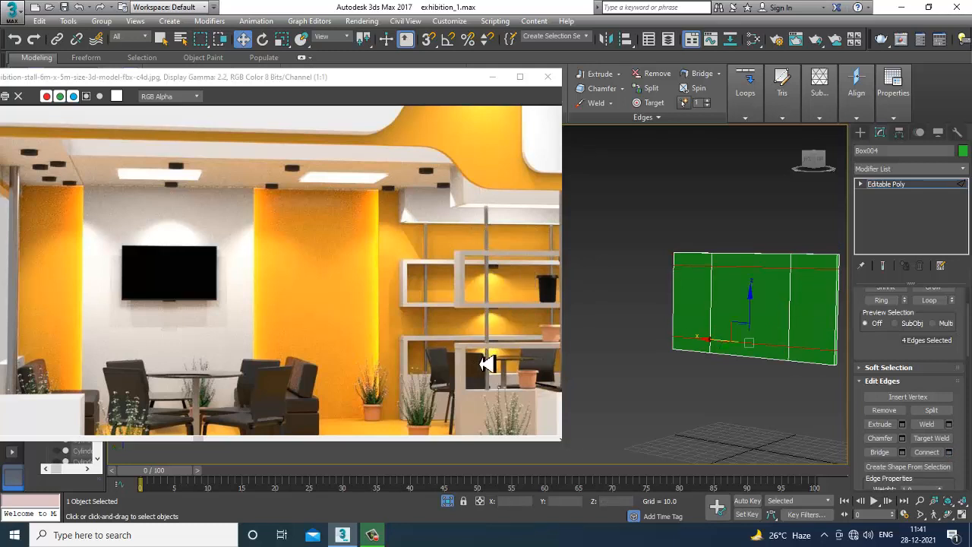
Bevel the central polygon on the television's back outward to about Y 211.5, with an outline of -1.0
{"action": "key", "text": "4"}
{"action": "left_click", "coordinate": [745, 299]}
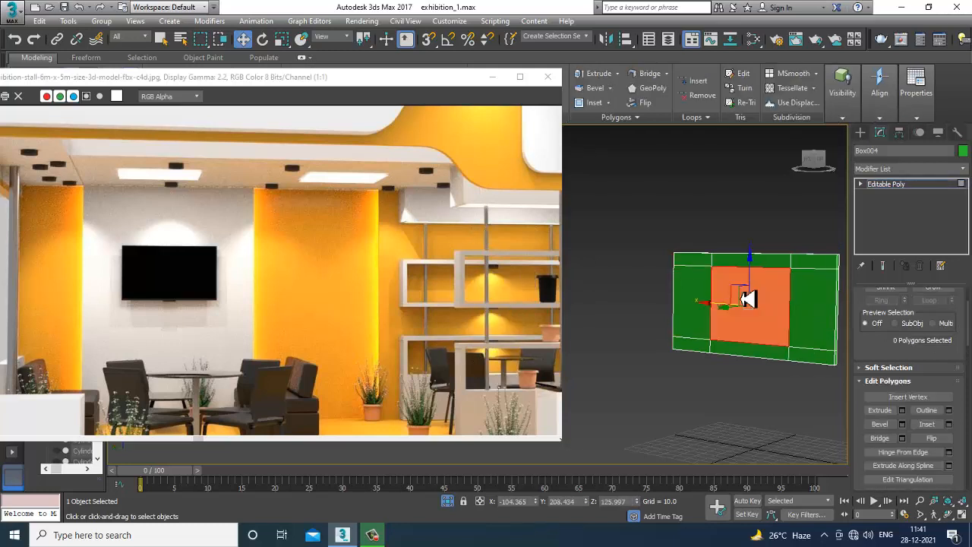
{"action": "middle_click_drag", "start_coordinate": [796, 339], "coordinate": [767, 361], "text": "alt"}
{"action": "left_click", "coordinate": [903, 423]}
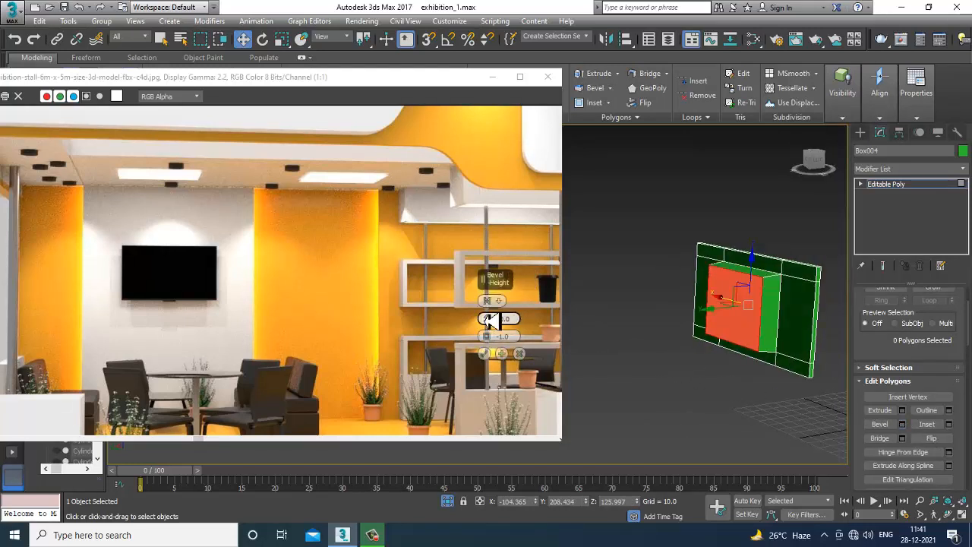
{"action": "left_click_drag", "start_coordinate": [490, 324], "coordinate": [491, 352]}
{"action": "left_click", "coordinate": [486, 353]}
Insert two vertical edge loops with SwiftLoop in the front view, inside the existing vertical loops of the television's middle section
{"action": "key", "text": "f"}
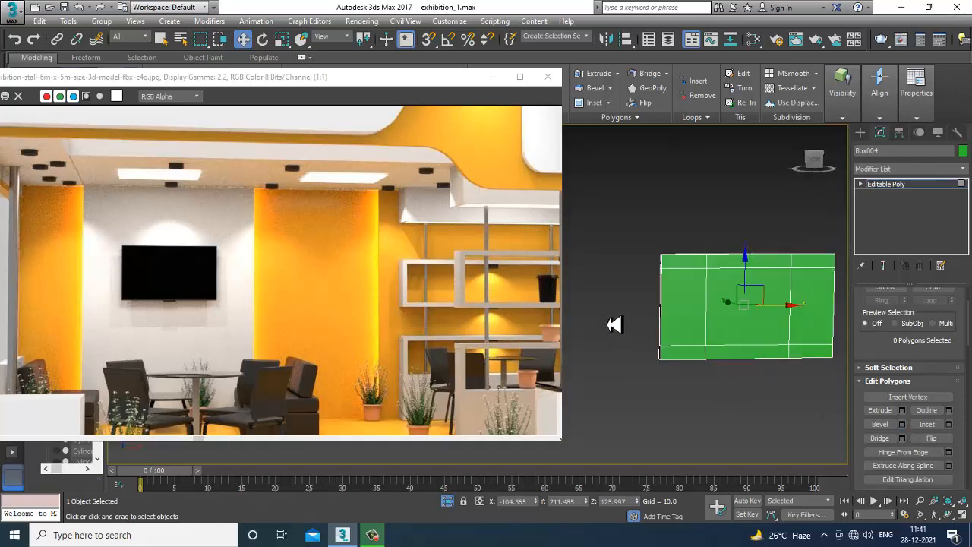
{"action": "middle_click_drag", "start_coordinate": [672, 324], "coordinate": [733, 325], "text": "alt"}
{"action": "scroll", "coordinate": [725, 335], "scroll_direction": "up", "scroll_amount": 4}
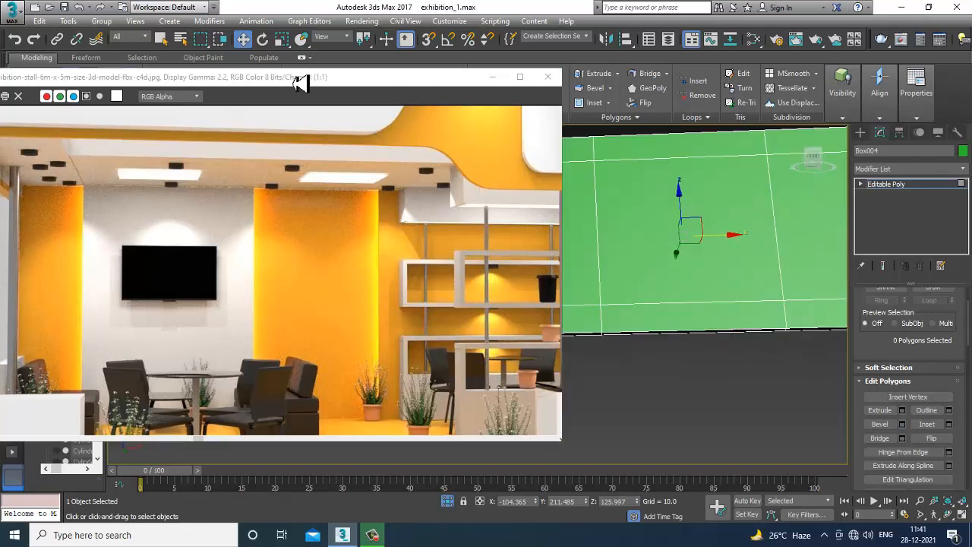
{"action": "left_click_drag", "start_coordinate": [297, 80], "coordinate": [304, 99]}
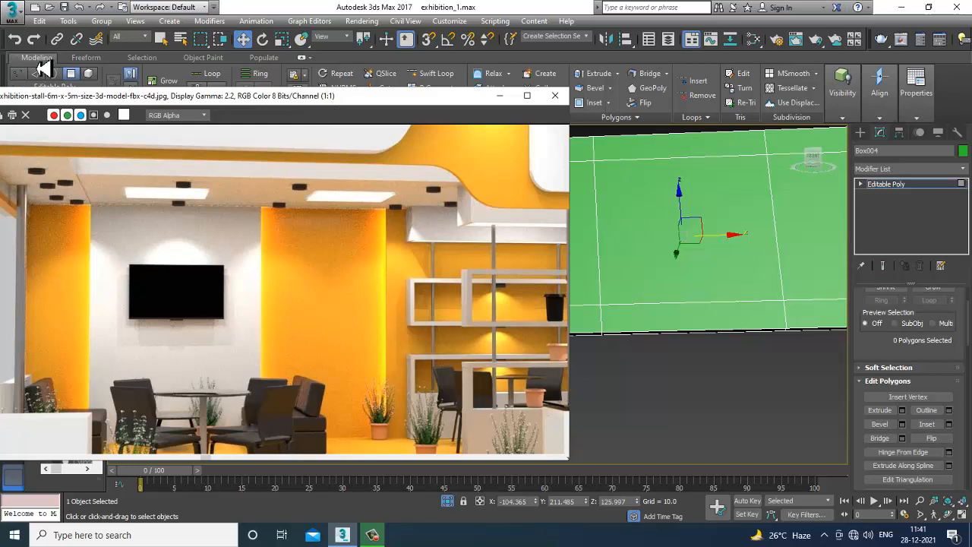
{"action": "left_click", "coordinate": [436, 73]}
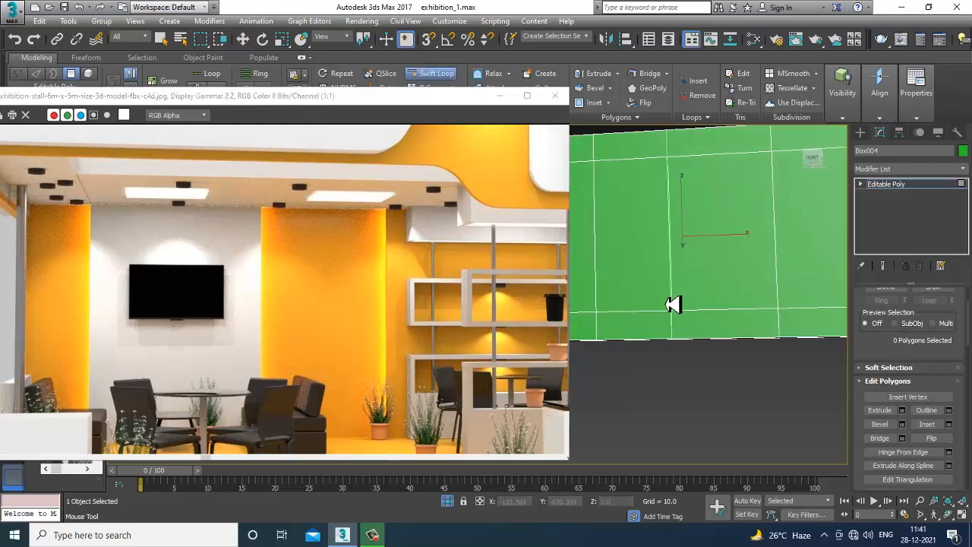
{"action": "key", "text": "alt+w"}
{"action": "left_click", "coordinate": [698, 234]}
{"action": "key", "text": "alt+w"}
{"action": "key", "text": "z"}
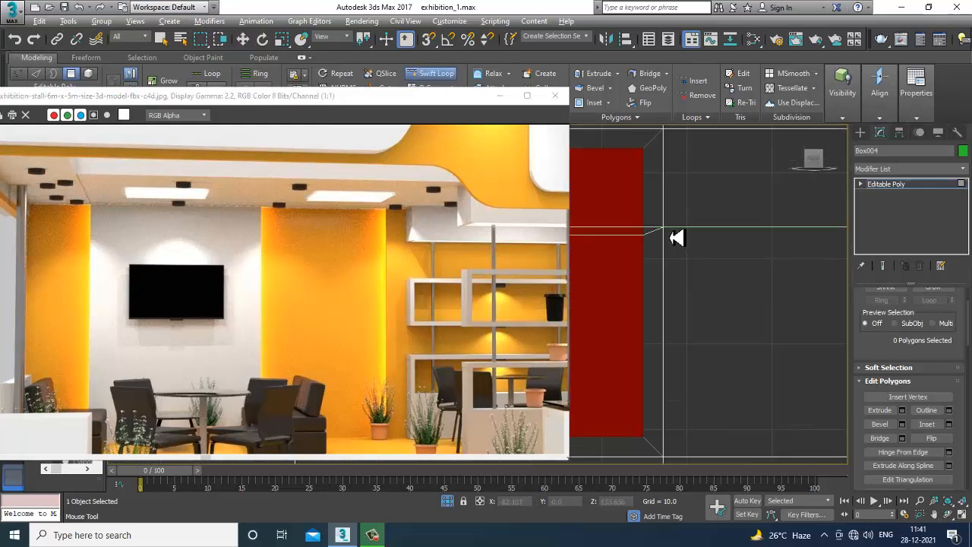
{"action": "scroll", "coordinate": [677, 238], "scroll_direction": "down", "scroll_amount": 5}
{"action": "scroll", "coordinate": [677, 280], "scroll_direction": "up", "scroll_amount": 2}
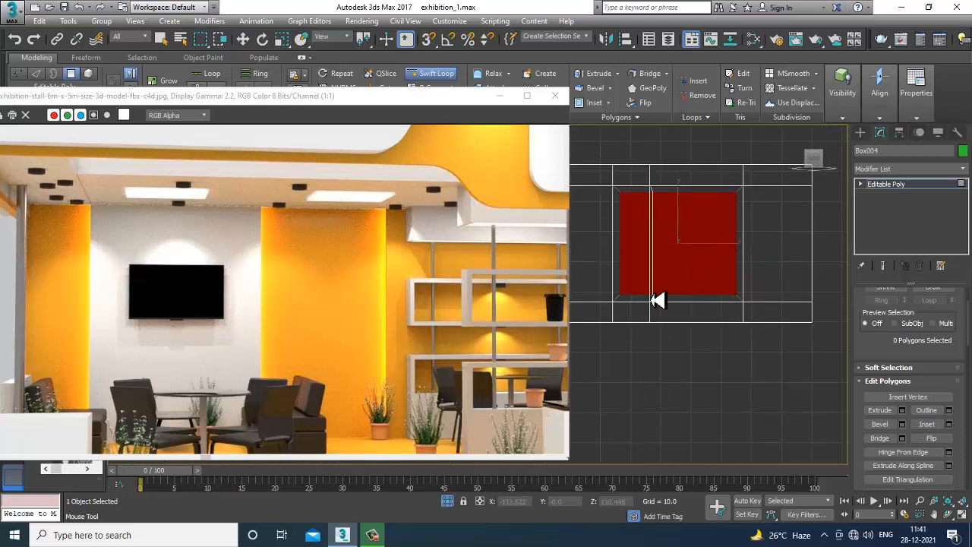
{"action": "left_click", "coordinate": [647, 300]}
{"action": "left_click", "coordinate": [712, 302]}
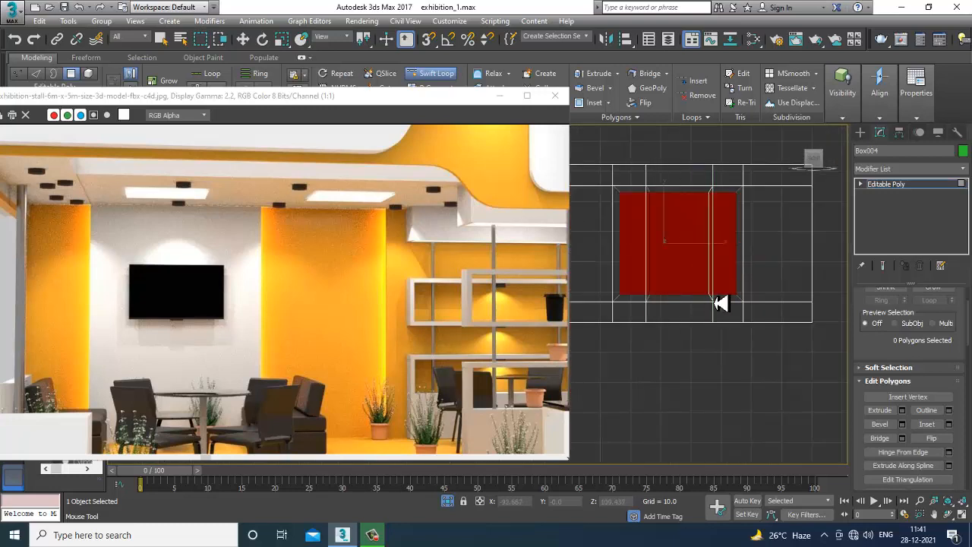
{"action": "right_click", "coordinate": [710, 303]}
{"action": "key", "text": "alt+w"}
{"action": "right_click", "coordinate": [759, 384]}
{"action": "key", "text": "alt+w"}
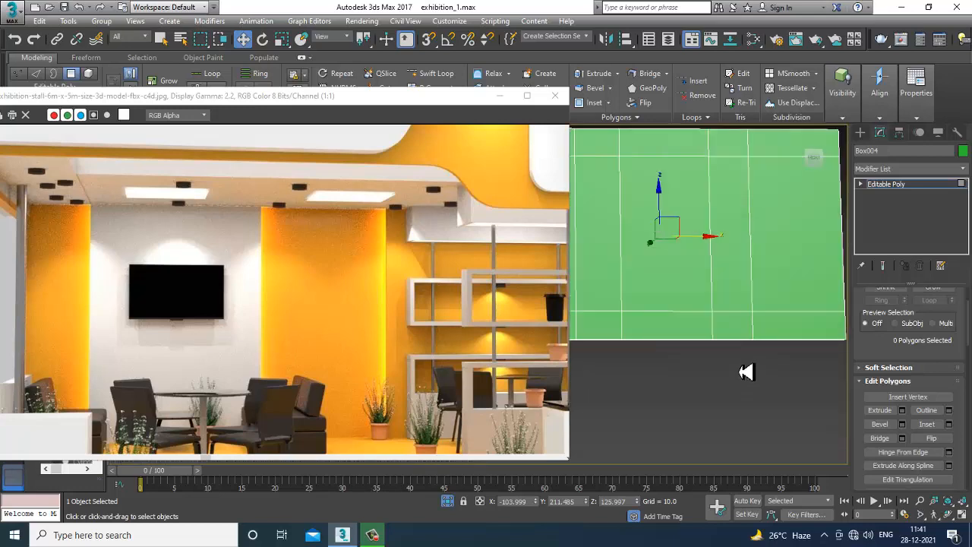
Extrude the narrow central polygon on the television's underside downward to about Z 96.8 as a small tab
{"action": "middle_click_drag", "start_coordinate": [746, 371], "coordinate": [760, 332], "text": "alt"}
{"action": "scroll", "coordinate": [751, 330], "scroll_direction": "up", "scroll_amount": 3}
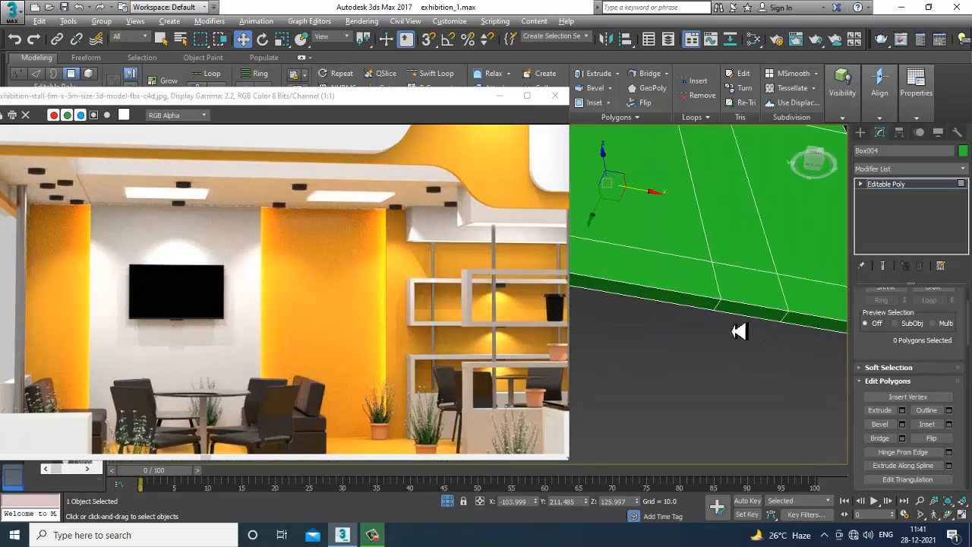
{"action": "key", "text": "4"}
{"action": "middle_click_drag", "start_coordinate": [690, 319], "coordinate": [716, 308], "text": "alt"}
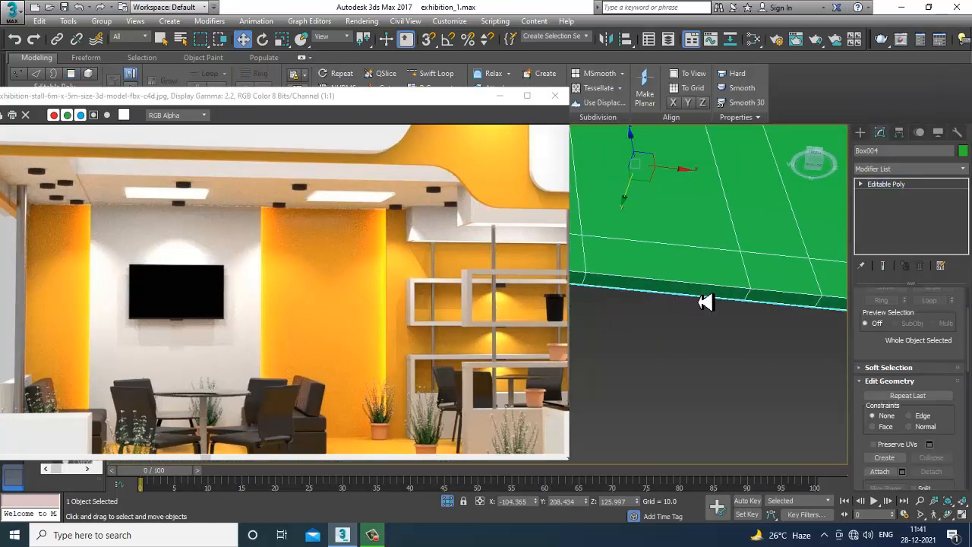
{"action": "scroll", "coordinate": [707, 303], "scroll_direction": "down", "scroll_amount": 2}
{"action": "key", "text": "4"}
{"action": "left_click", "coordinate": [696, 298]}
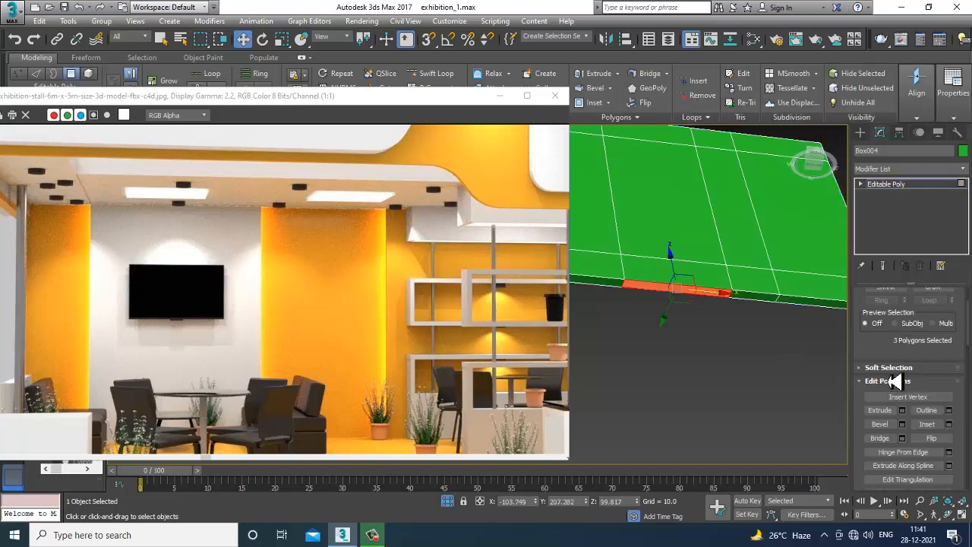
{"action": "left_click", "coordinate": [902, 410]}
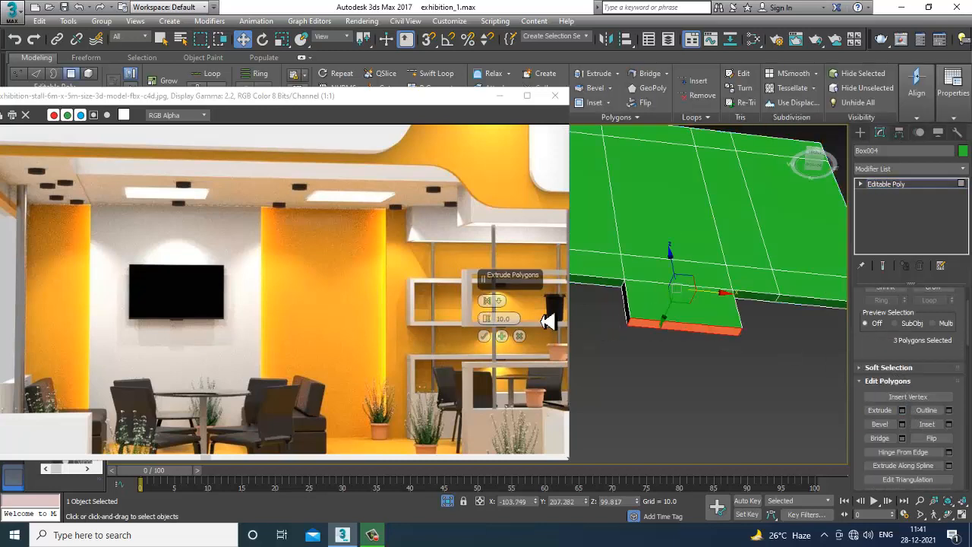
{"action": "left_click_drag", "start_coordinate": [487, 319], "coordinate": [507, 359]}
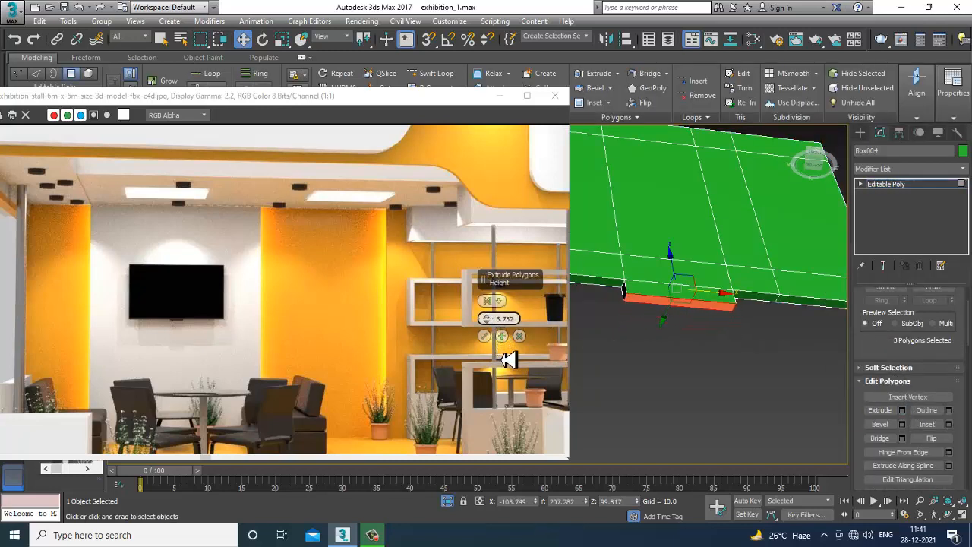
{"action": "left_click", "coordinate": [484, 335]}
End the isolation and move the whole television forward off the wall along Y to about 202.7
{"action": "middle_click_drag", "start_coordinate": [651, 319], "coordinate": [966, 218], "text": "alt"}
{"action": "right_click", "coordinate": [731, 256]}
{"action": "left_click", "coordinate": [760, 166]}
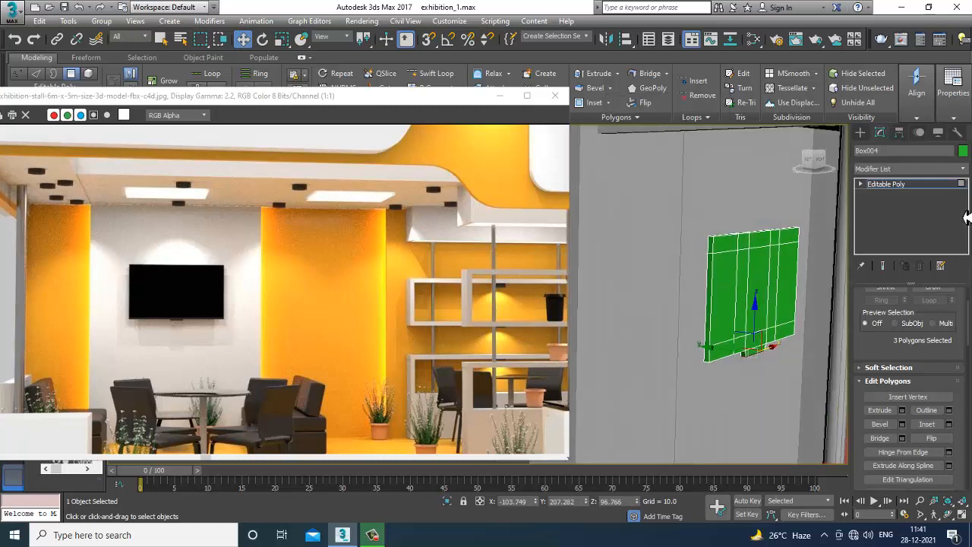
{"action": "left_click", "coordinate": [932, 194]}
{"action": "middle_click_drag", "start_coordinate": [716, 315], "coordinate": [754, 364], "text": "alt"}
{"action": "key", "text": "alt+w"}
{"action": "key", "text": "alt+w"}
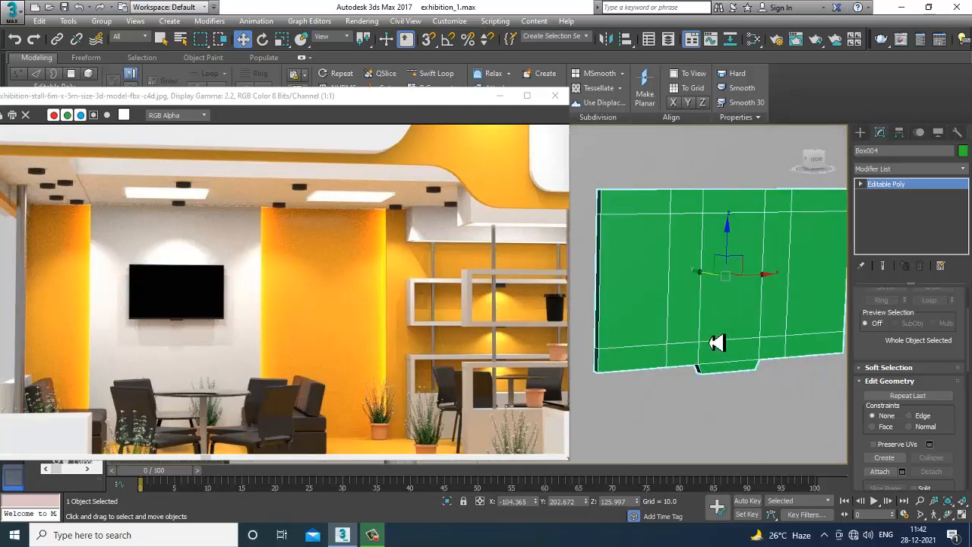
{"action": "key", "text": "4"}
{"action": "left_click", "coordinate": [650, 208]}
{"action": "left_click", "coordinate": [691, 209], "text": "ctrl"}
{"action": "left_click", "coordinate": [726, 206], "text": "ctrl"}
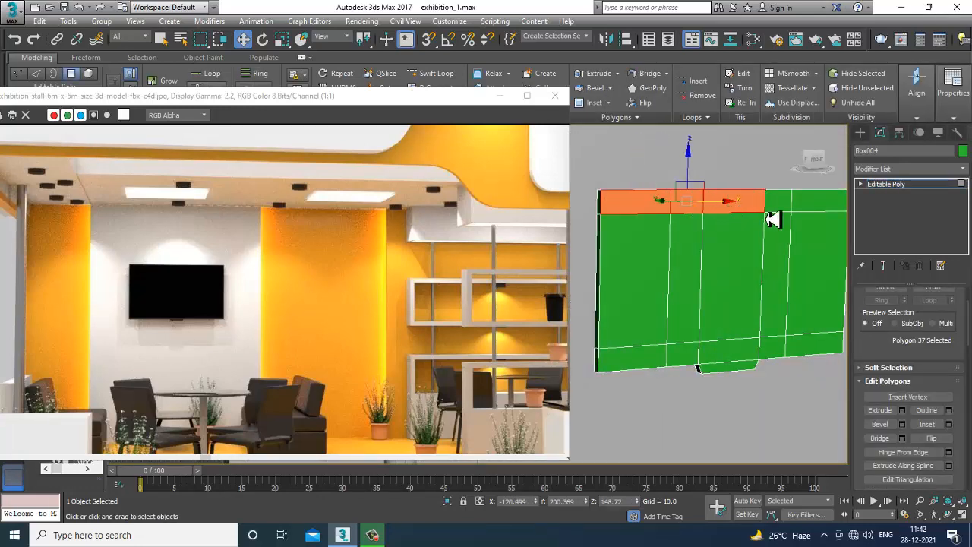
{"action": "left_click", "coordinate": [781, 204], "text": "ctrl"}
{"action": "left_click", "coordinate": [818, 208], "text": "ctrl"}
{"action": "left_click", "coordinate": [827, 269], "text": "ctrl"}
{"action": "left_click", "coordinate": [827, 347], "text": "ctrl"}
{"action": "left_click", "coordinate": [784, 354], "text": "ctrl"}
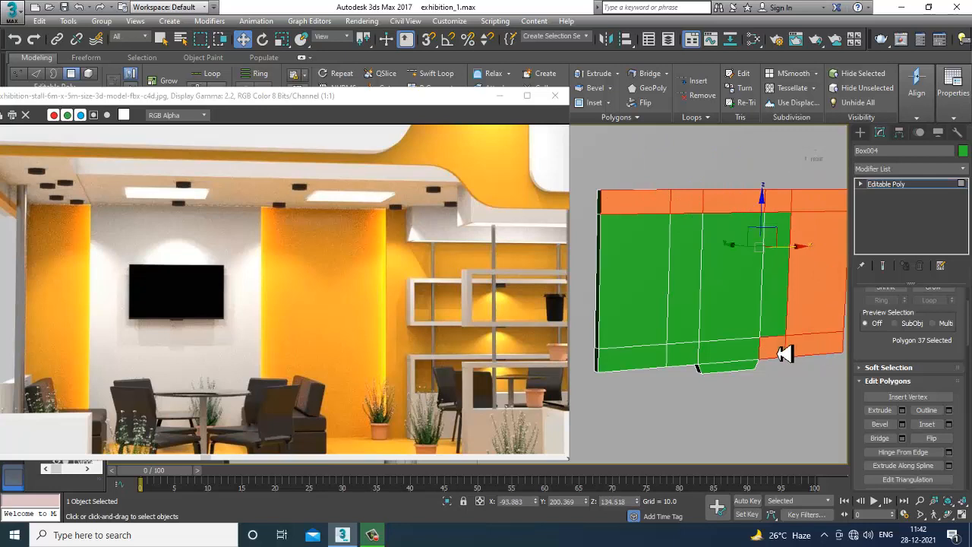
{"action": "left_click", "coordinate": [773, 327], "text": "ctrl"}
{"action": "left_click", "coordinate": [745, 313], "text": "ctrl"}
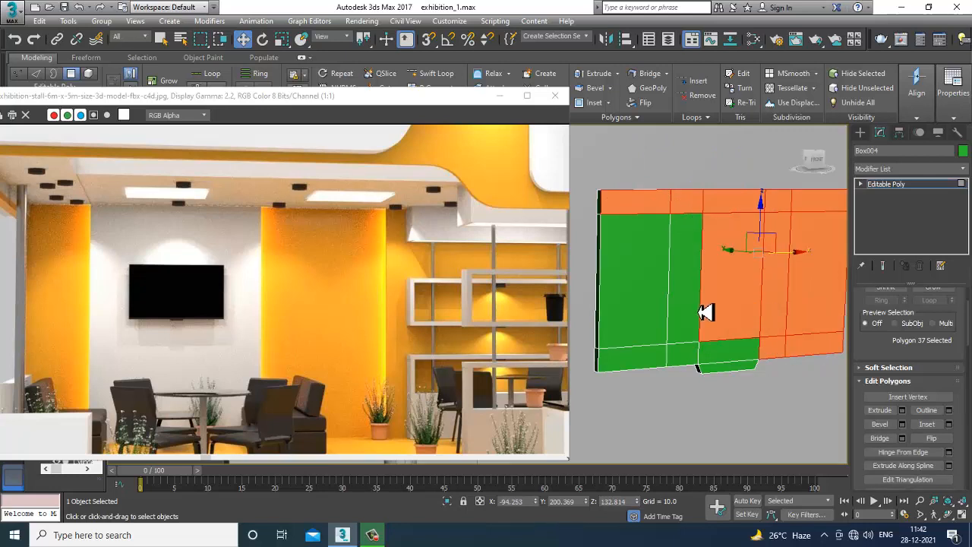
{"action": "left_click", "coordinate": [690, 313], "text": "shift"}
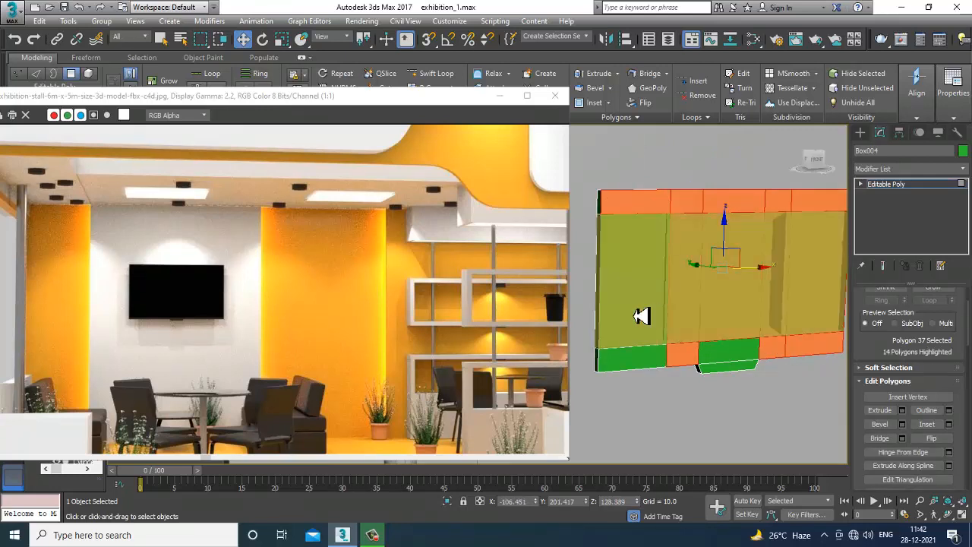
{"action": "left_click", "coordinate": [636, 316], "text": "shift"}
Inset all the polygons of the television's front face together as a group by about 1.409
{"action": "left_click", "coordinate": [659, 320]}
{"action": "left_click", "coordinate": [687, 324], "text": "ctrl"}
{"action": "left_click", "coordinate": [645, 203], "text": "ctrl"}
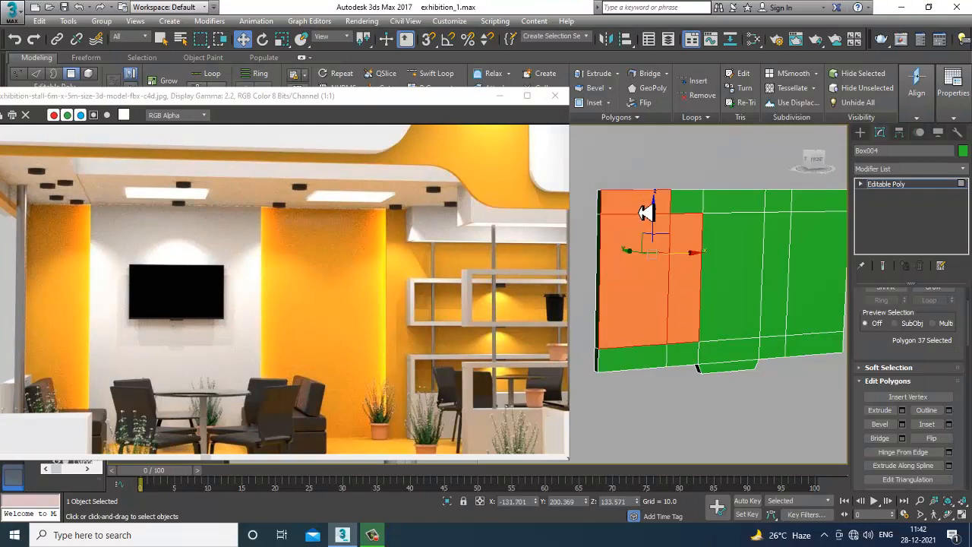
{"action": "left_click", "coordinate": [685, 202], "text": "ctrl"}
{"action": "left_click", "coordinate": [751, 204], "text": "ctrl"}
{"action": "left_click", "coordinate": [824, 247], "text": "ctrl"}
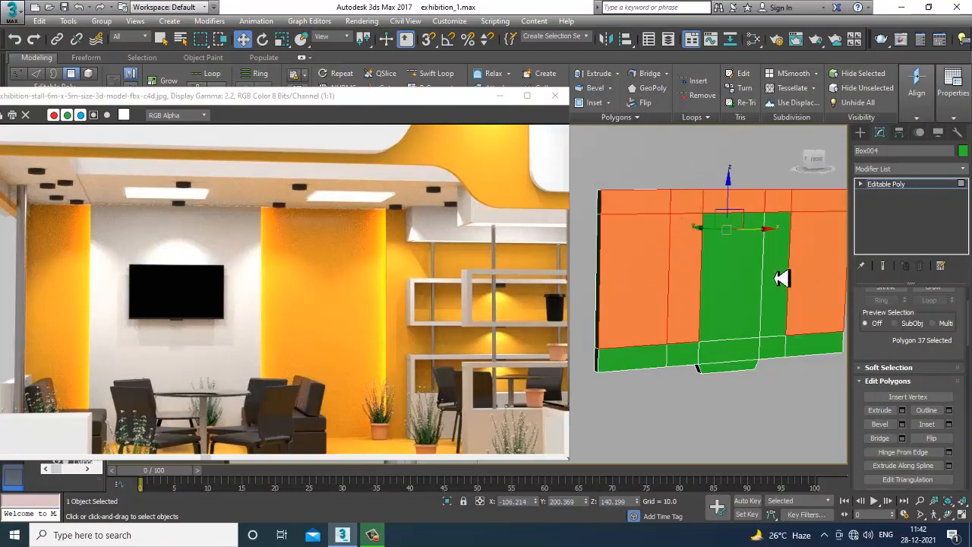
{"action": "left_click", "coordinate": [776, 279], "text": "ctrl"}
{"action": "left_click", "coordinate": [747, 320], "text": "ctrl"}
{"action": "left_click", "coordinate": [769, 356], "text": "ctrl"}
{"action": "left_click", "coordinate": [810, 348], "text": "ctrl"}
{"action": "left_click", "coordinate": [725, 357], "text": "ctrl"}
{"action": "left_click", "coordinate": [681, 358], "text": "ctrl"}
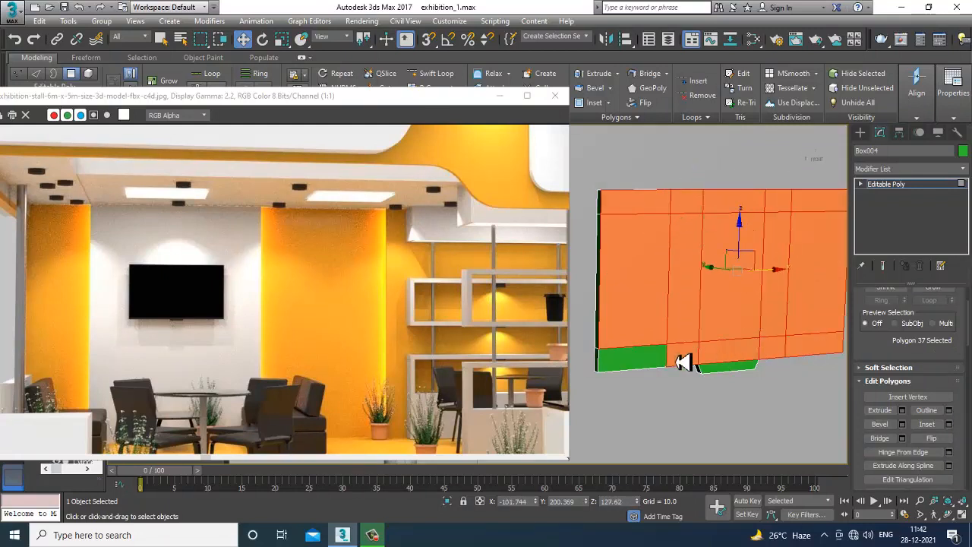
{"action": "left_click", "coordinate": [630, 358], "text": "ctrl"}
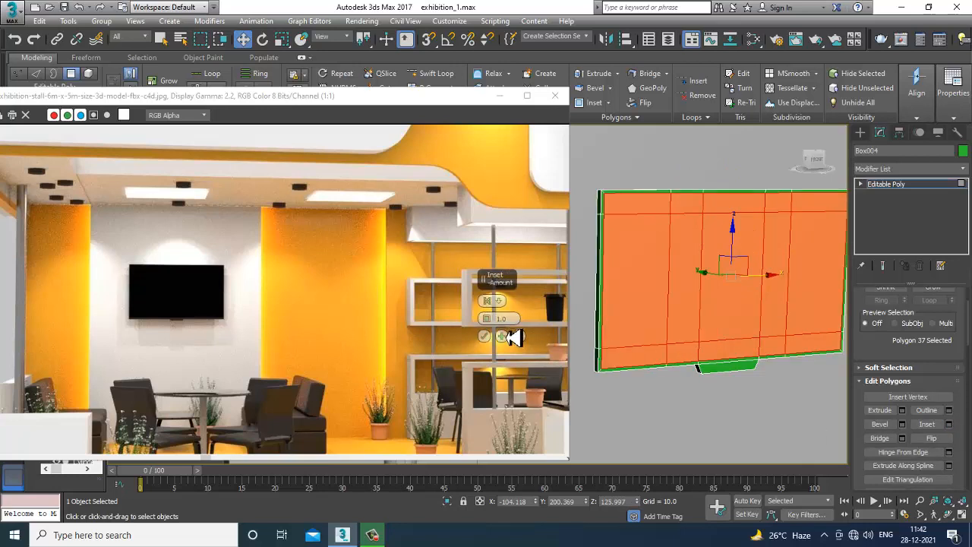
{"action": "left_click_drag", "start_coordinate": [487, 319], "coordinate": [488, 327]}
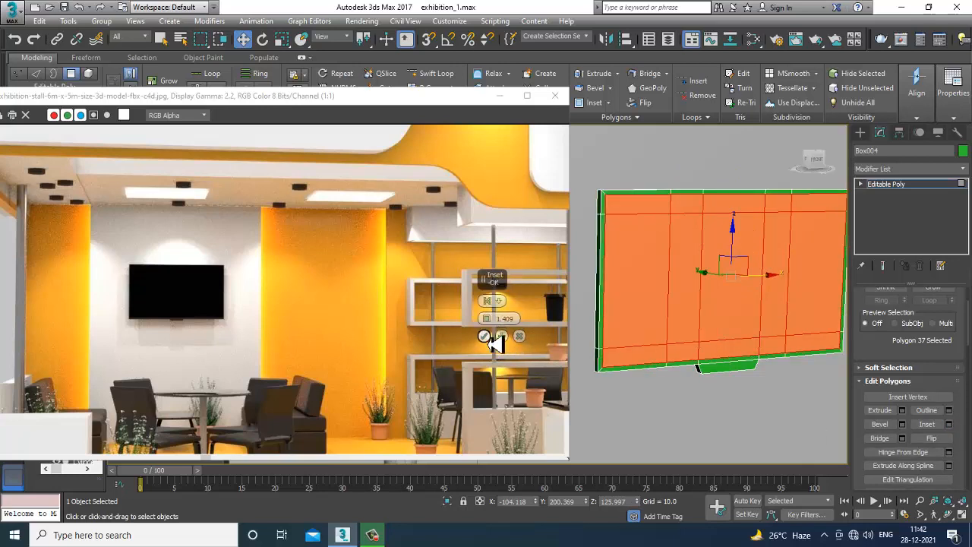
{"action": "left_click", "coordinate": [486, 335]}
{"action": "left_click", "coordinate": [907, 188]}
Scale the whole television down slightly and raise it along Z to about 139.7
{"action": "scroll", "coordinate": [701, 321], "scroll_direction": "down", "scroll_amount": 5}
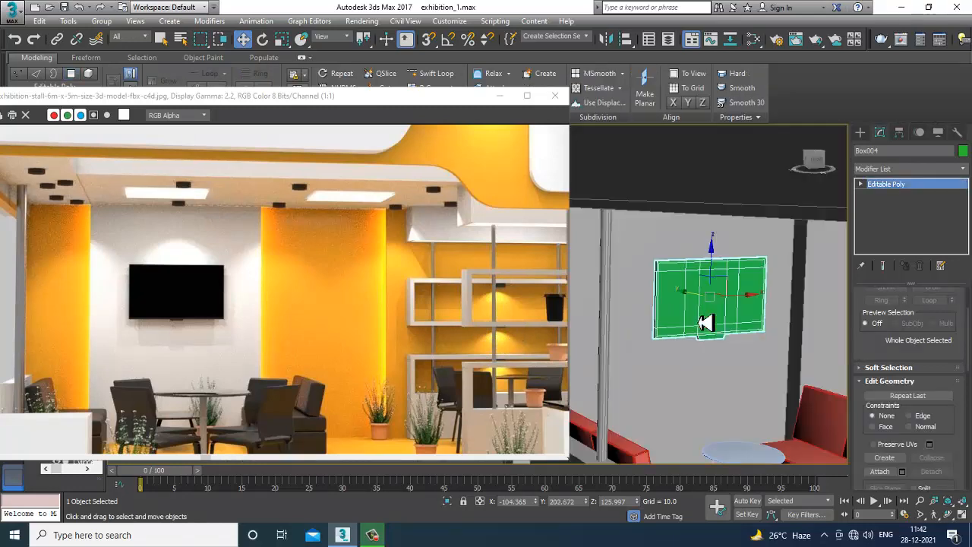
{"action": "scroll", "coordinate": [701, 323], "scroll_direction": "up", "scroll_amount": 3}
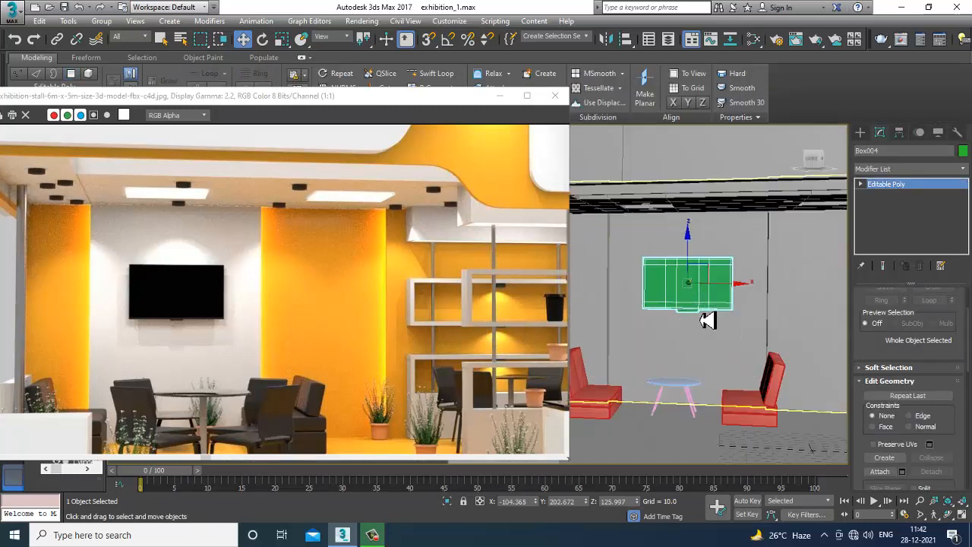
{"action": "key", "text": "r"}
{"action": "key", "text": "w"}
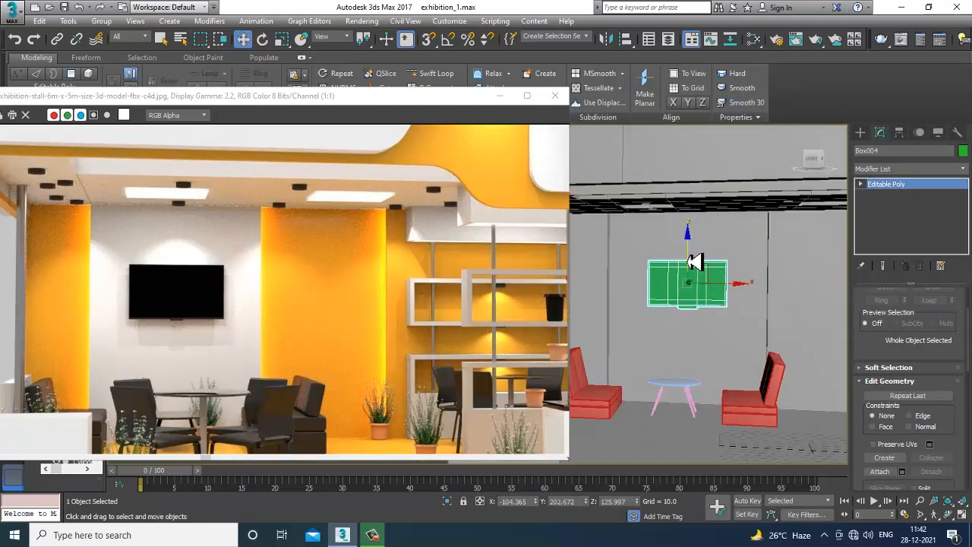
{"action": "left_click_drag", "start_coordinate": [688, 260], "coordinate": [688, 245]}
{"action": "middle_click_drag", "start_coordinate": [695, 255], "coordinate": [741, 276], "text": "alt"}
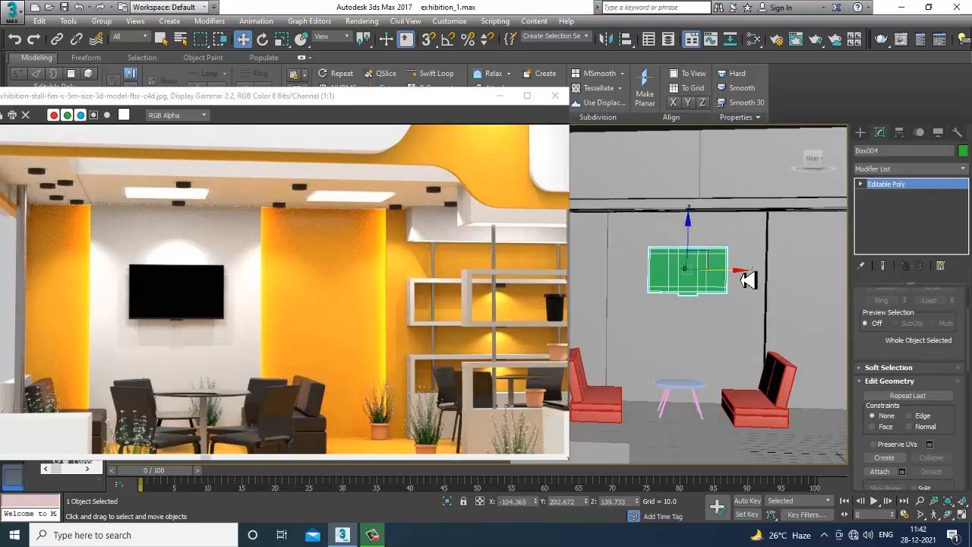
Shift the television along X to about -111.2 and enlarge it slightly
{"action": "left_click_drag", "start_coordinate": [744, 276], "coordinate": [684, 272]}
{"action": "key", "text": "r"}
{"action": "key", "text": "w"}
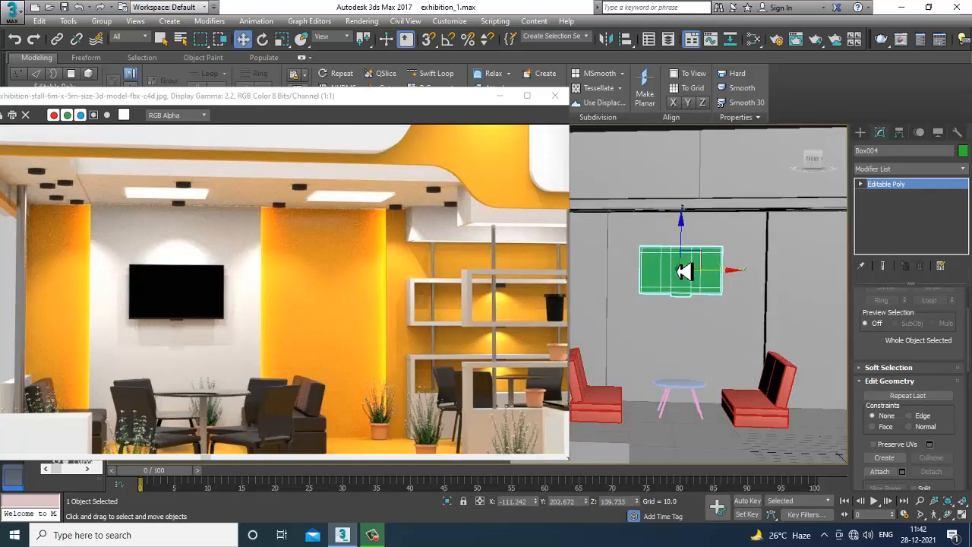
Examine the shelves and flower pots in the reference image and locate the shelving in the front view
{"action": "scroll", "coordinate": [753, 322], "scroll_direction": "down", "scroll_amount": 5}
{"action": "scroll", "coordinate": [754, 327], "scroll_direction": "up", "scroll_amount": 5}
{"action": "mouse_move", "coordinate": [754, 327]}
{"action": "middle_mouse_down", "text": "alt"}
{"action": "mouse_move", "coordinate": [784, 332]}
{"action": "mouse_move", "coordinate": [754, 335]}
{"action": "middle_mouse_up", "text": "alt"}
{"action": "scroll", "coordinate": [754, 334], "scroll_direction": "down", "scroll_amount": 4}
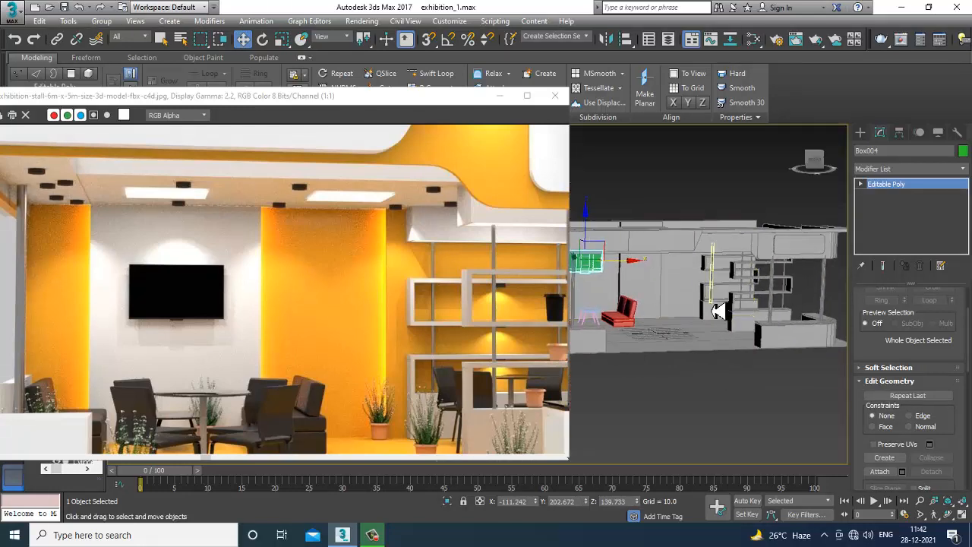
{"action": "middle_click_drag", "start_coordinate": [810, 365], "coordinate": [756, 308]}
{"action": "middle_click_drag", "start_coordinate": [486, 371], "coordinate": [332, 327]}
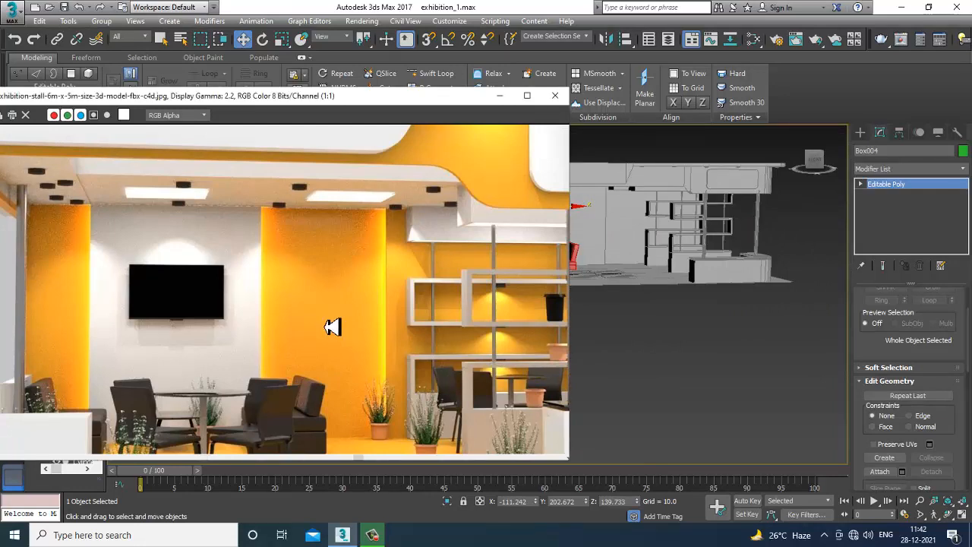
{"action": "scroll", "coordinate": [446, 314], "scroll_direction": "up", "scroll_amount": 1}
{"action": "middle_click_drag", "start_coordinate": [743, 280], "coordinate": [715, 295]}
{"action": "key", "text": "alt+w"}
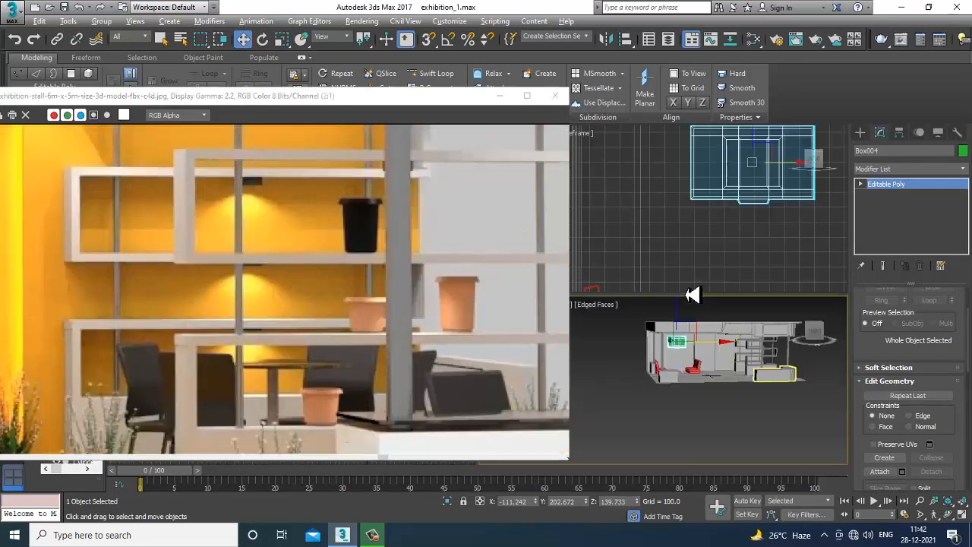
{"action": "middle_click_drag", "start_coordinate": [710, 219], "coordinate": [662, 230]}
{"action": "key", "text": "f"}
{"action": "key", "text": "alt+w"}
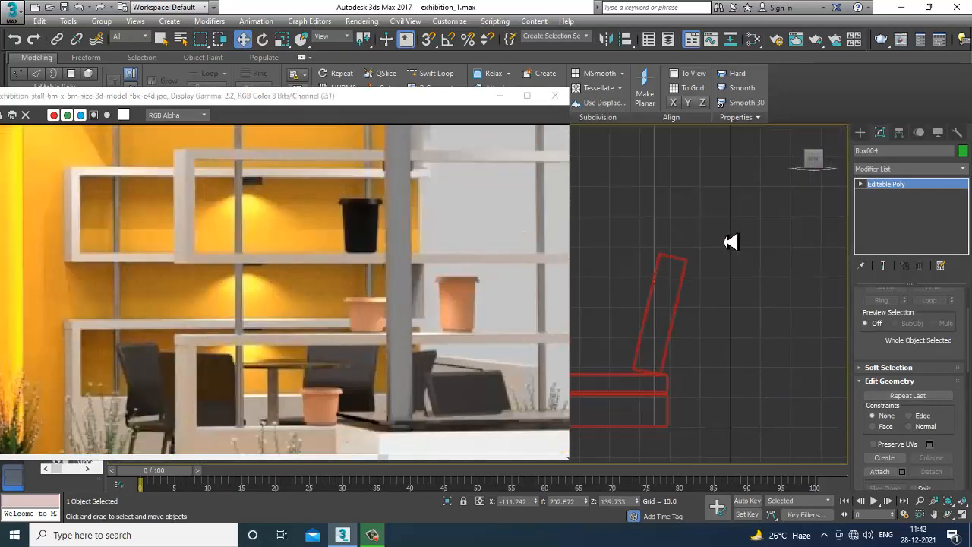
{"action": "scroll", "coordinate": [694, 321], "scroll_direction": "down", "scroll_amount": 3}
{"action": "scroll", "coordinate": [668, 295], "scroll_direction": "up", "scroll_amount": 8}
{"action": "middle_click_drag", "start_coordinate": [697, 287], "coordinate": [739, 280]}
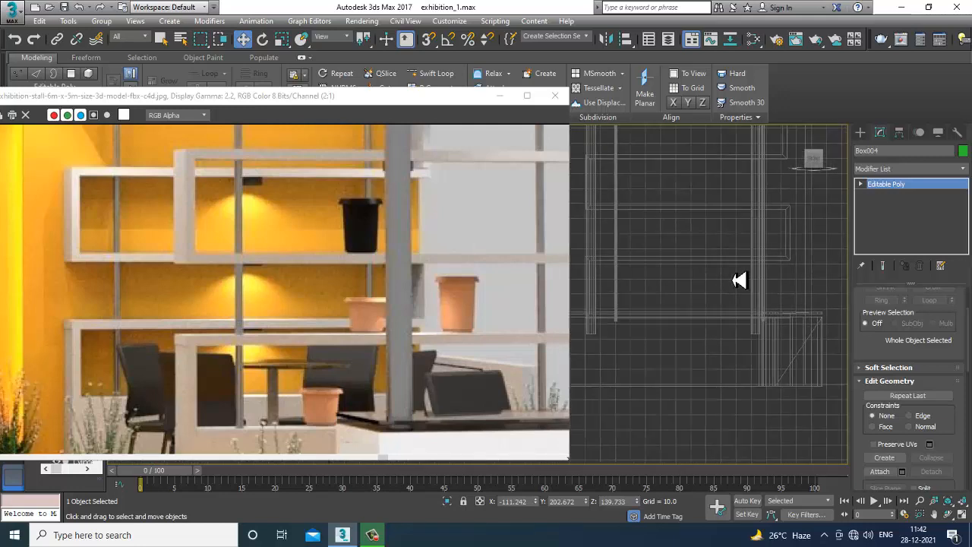
Draw a flower pot's half profile as a non-rendered line without AutoGrid, with a curved rim, a side about 19 high and a flat base
{"action": "left_click", "coordinate": [860, 132]}
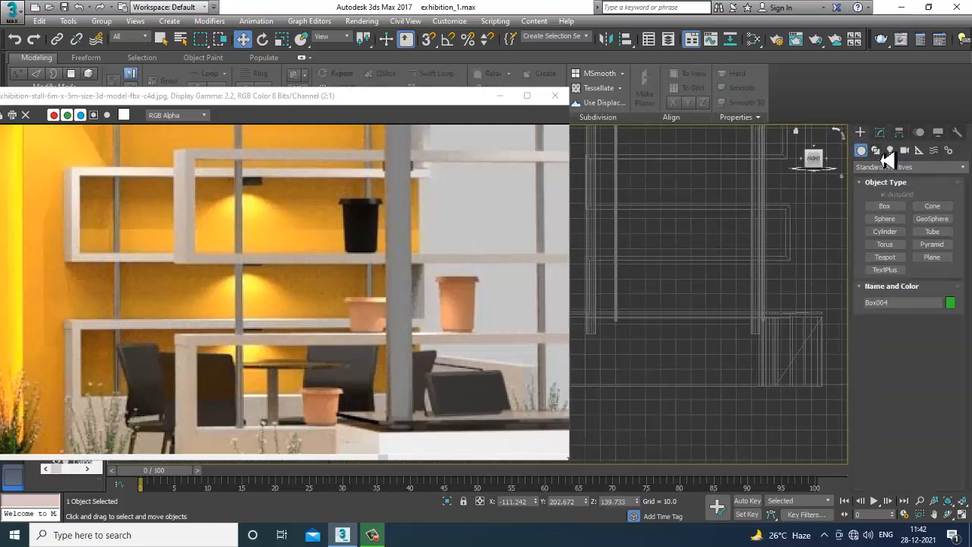
{"action": "left_click", "coordinate": [876, 152]}
{"action": "left_click", "coordinate": [889, 216]}
{"action": "scroll", "coordinate": [667, 338], "scroll_direction": "down", "scroll_amount": 3}
{"action": "scroll", "coordinate": [712, 300], "scroll_direction": "up", "scroll_amount": 3}
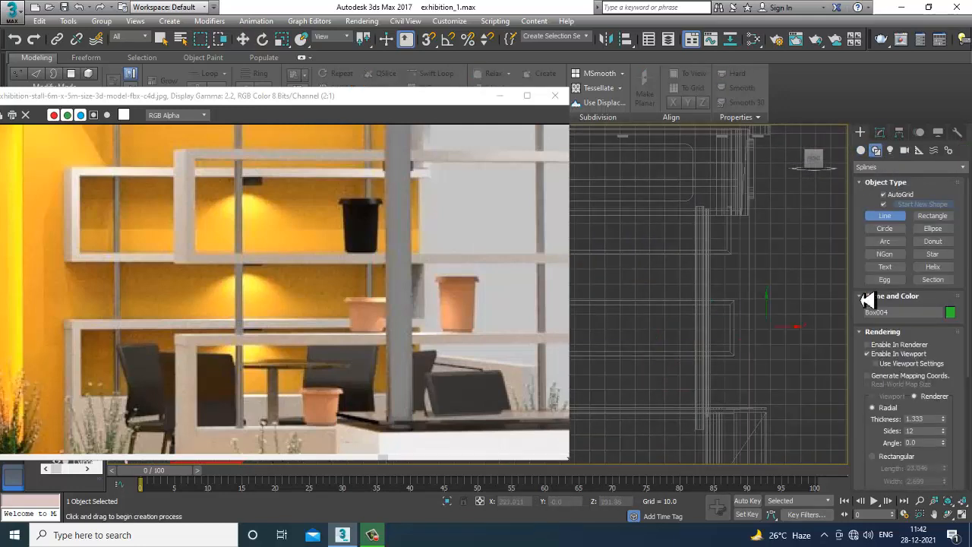
{"action": "left_click", "coordinate": [883, 194]}
{"action": "scroll", "coordinate": [622, 338], "scroll_direction": "up", "scroll_amount": 2}
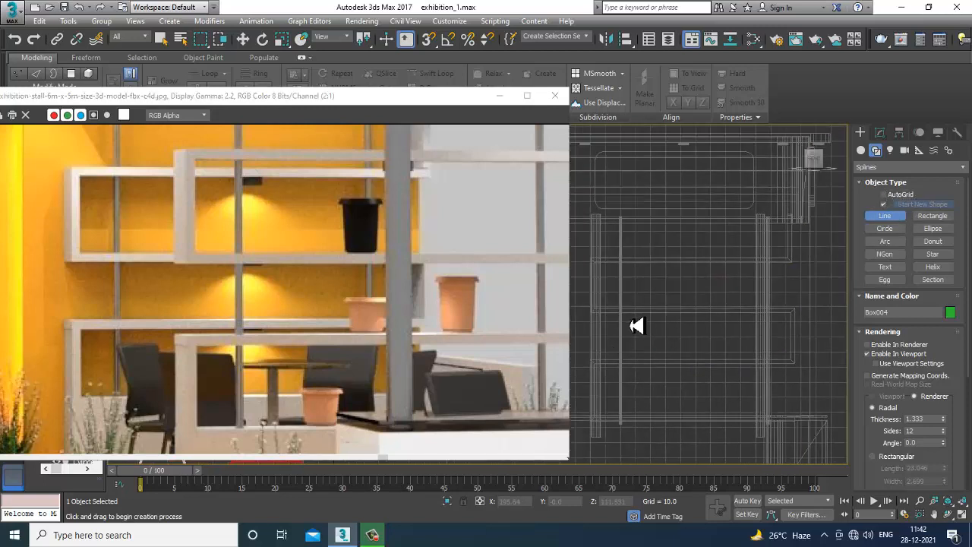
{"action": "left_click", "coordinate": [662, 289]}
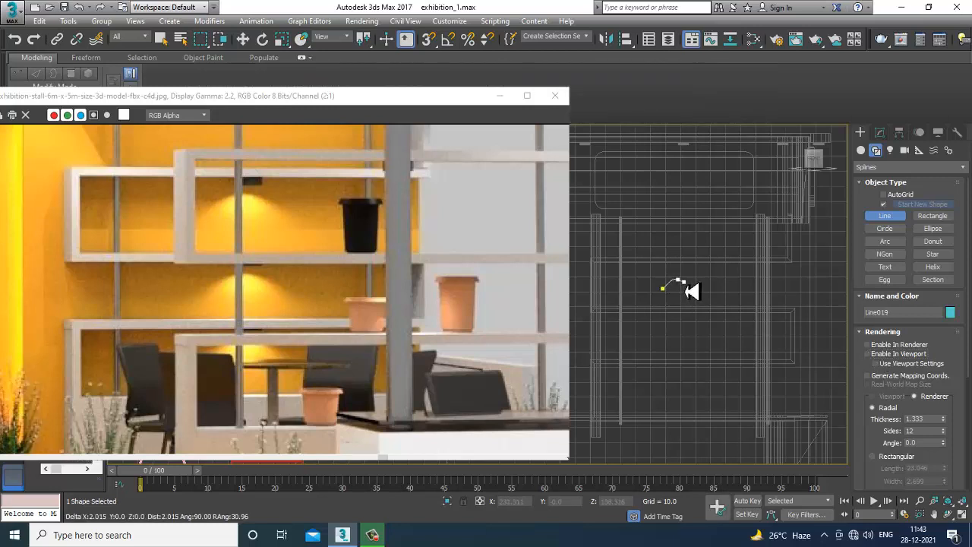
{"action": "left_click", "coordinate": [676, 357]}
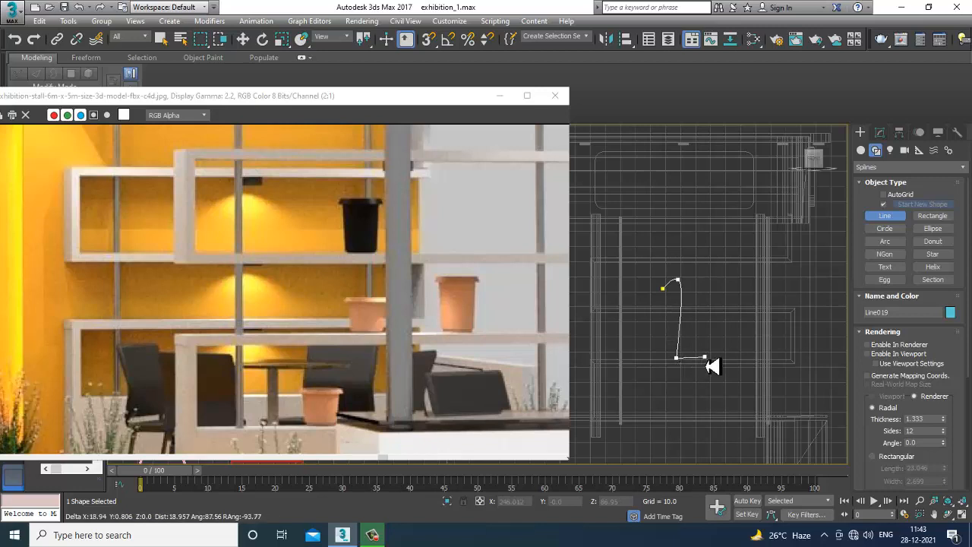
{"action": "left_click", "coordinate": [705, 357]}
{"action": "right_click", "coordinate": [705, 356]}
{"action": "right_click", "coordinate": [704, 357]}
Adjust the curve at the profile's top vertex and move the rim's open end to about X 221.6, Z 134.5
{"action": "middle_click_drag", "start_coordinate": [697, 321], "coordinate": [712, 328]}
{"action": "scroll", "coordinate": [711, 328], "scroll_direction": "up", "scroll_amount": 3}
{"action": "key", "text": "1"}
{"action": "left_click", "coordinate": [678, 241]}
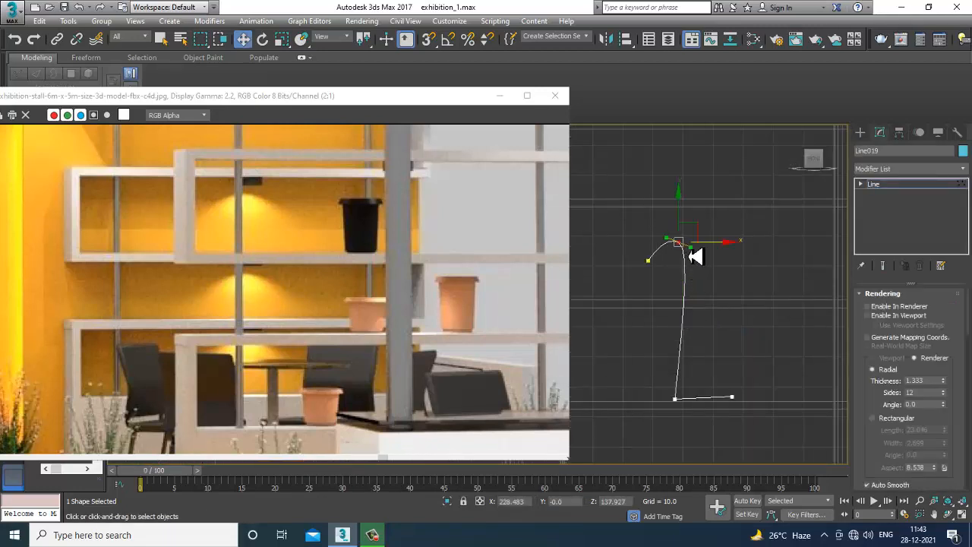
{"action": "mouse_move", "coordinate": [691, 248]}
{"action": "left_mouse_down"}
{"action": "mouse_move", "coordinate": [692, 269]}
{"action": "mouse_move", "coordinate": [661, 267]}
{"action": "mouse_move", "coordinate": [677, 236]}
{"action": "mouse_move", "coordinate": [680, 247]}
{"action": "left_mouse_up"}
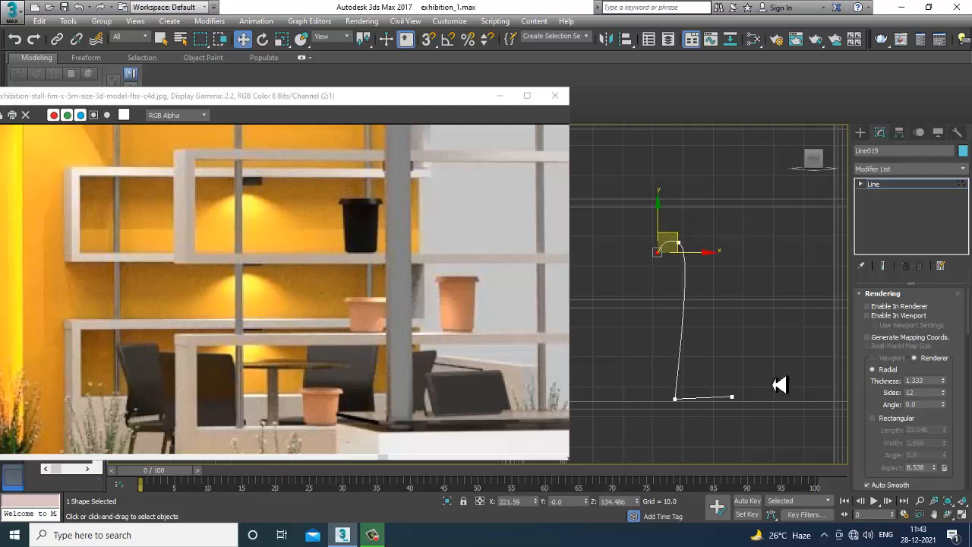
Move the free end vertex of the pot's base line outward slightly and level it with the corner
{"action": "left_click_drag", "start_coordinate": [705, 376], "coordinate": [765, 401]}
{"action": "mouse_move", "coordinate": [732, 371]}
{"action": "left_mouse_down"}
{"action": "mouse_move", "coordinate": [738, 382]}
{"action": "mouse_move", "coordinate": [748, 374]}
{"action": "left_mouse_up"}
{"action": "left_click_drag", "start_coordinate": [780, 408], "coordinate": [748, 384]}
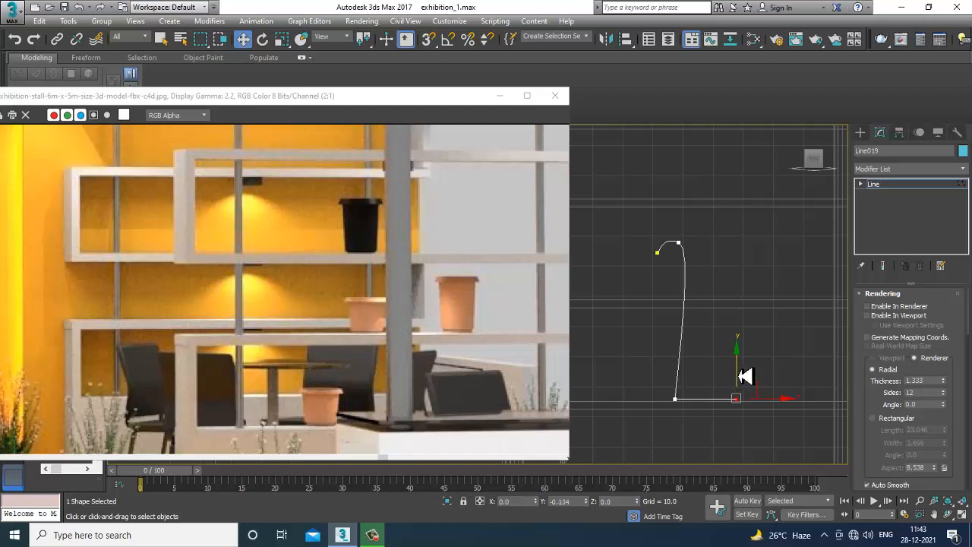
Fillet the corner vertex between the pot's side and base with a small radius
{"action": "left_click_drag", "start_coordinate": [694, 414], "coordinate": [695, 414]}
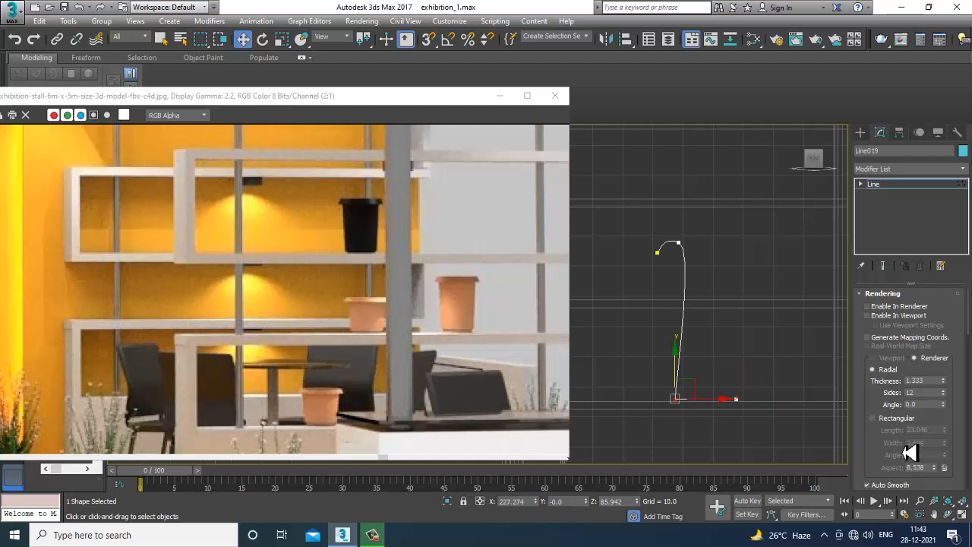
{"action": "left_click_drag", "start_coordinate": [889, 444], "coordinate": [912, 301]}
{"action": "left_click_drag", "start_coordinate": [936, 442], "coordinate": [934, 318]}
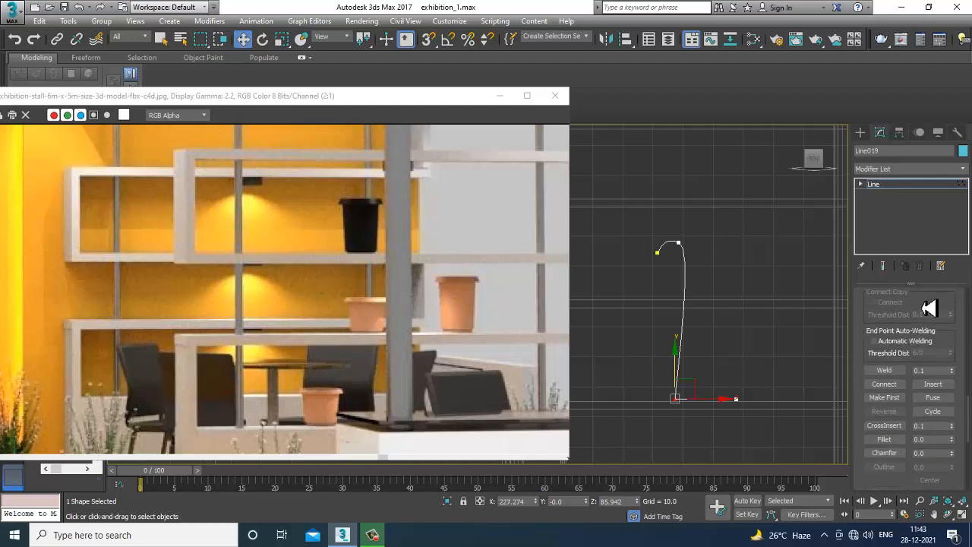
{"action": "left_click", "coordinate": [884, 439]}
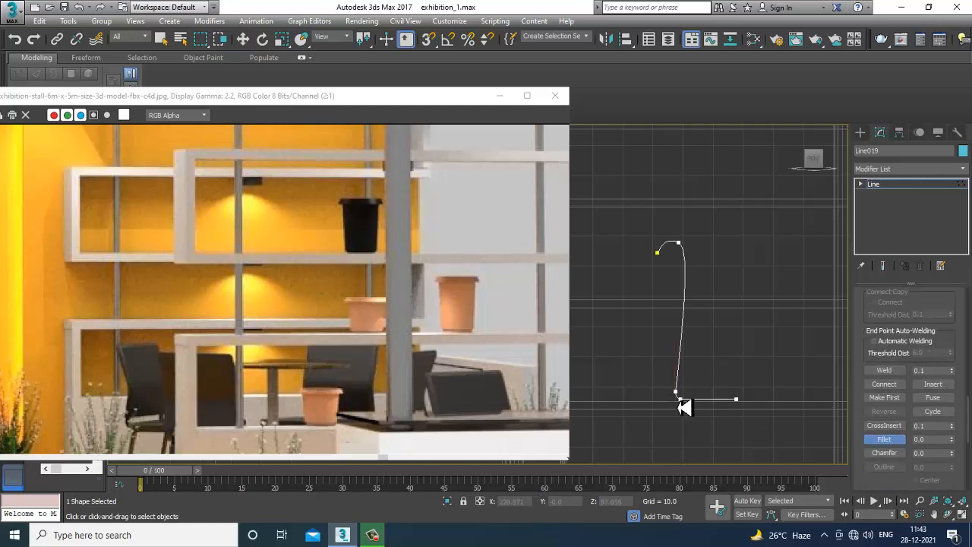
{"action": "left_click", "coordinate": [887, 185]}
Apply a Lathe modifier to the profile and align its axis to Max
{"action": "left_click", "coordinate": [899, 170]}
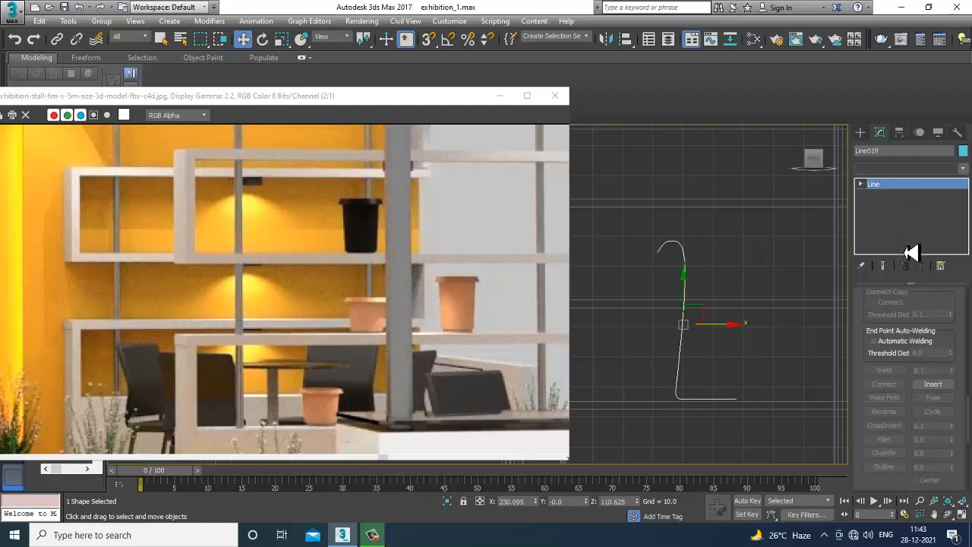
{"action": "key", "text": "l"}
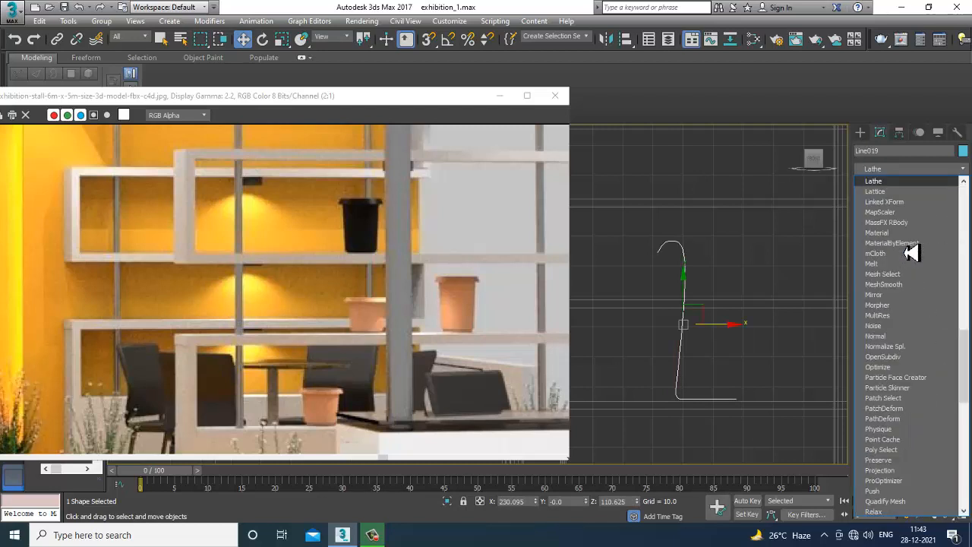
{"action": "key", "text": "Return"}
{"action": "left_click", "coordinate": [937, 375]}
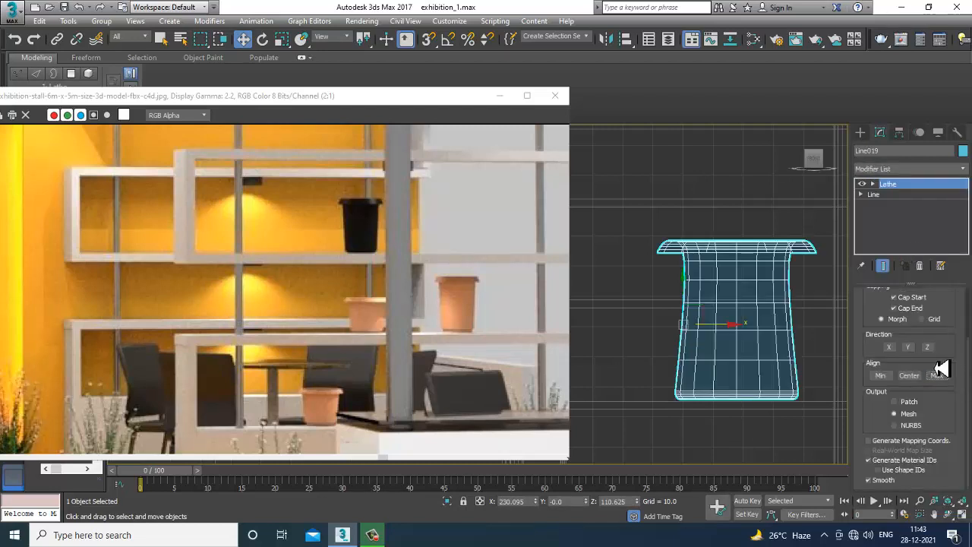
Return to the line's vertices beneath the Lathe and tighten the curve handles at the rim's top vertex
{"action": "middle_click_drag", "start_coordinate": [702, 338], "coordinate": [700, 338]}
{"action": "key", "text": "1"}
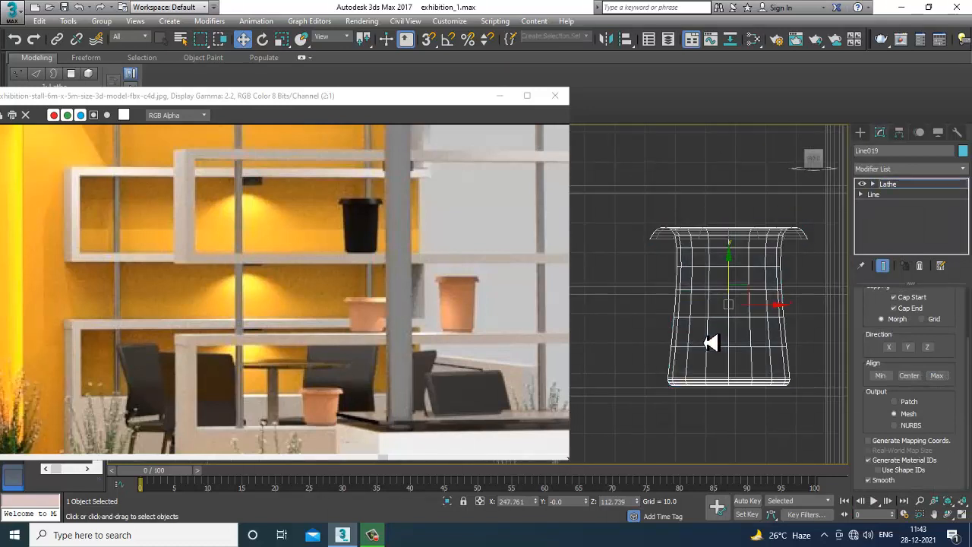
{"action": "left_click", "coordinate": [862, 195]}
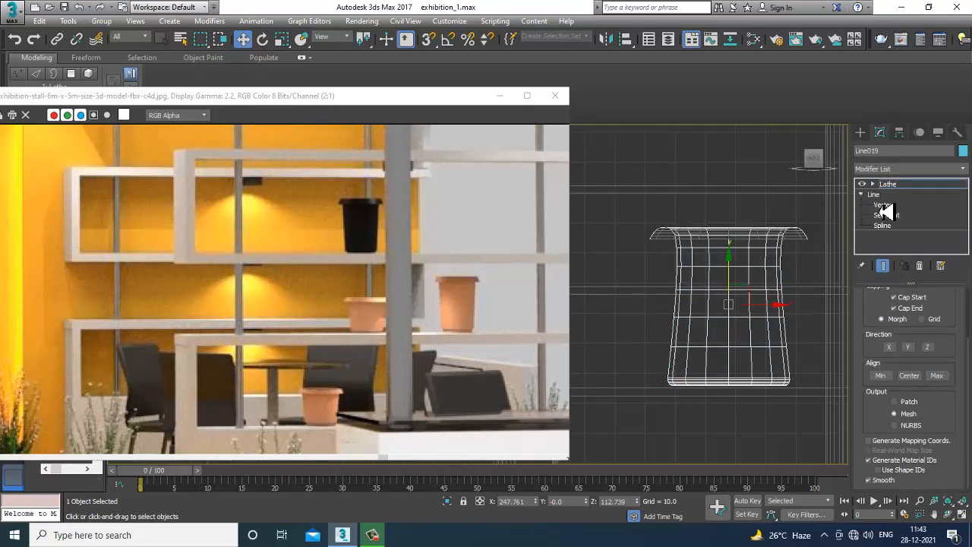
{"action": "left_click", "coordinate": [882, 205]}
{"action": "left_click_drag", "start_coordinate": [662, 396], "coordinate": [684, 417]}
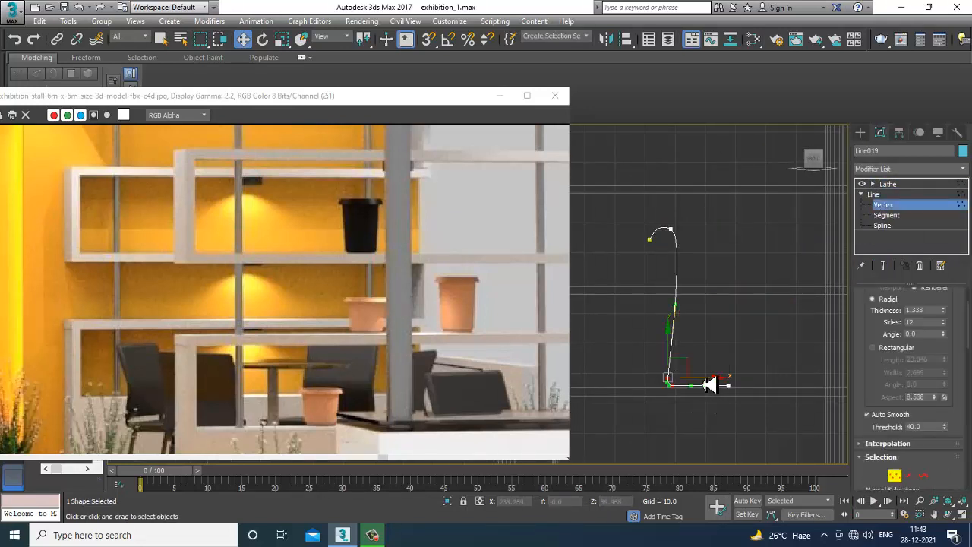
{"action": "left_click_drag", "start_coordinate": [709, 385], "coordinate": [674, 393]}
{"action": "left_click", "coordinate": [672, 227]}
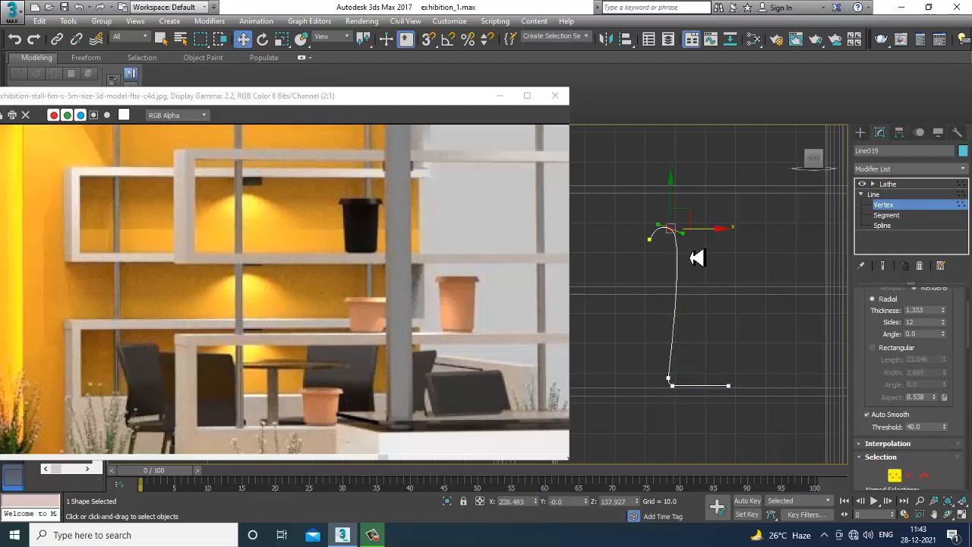
{"action": "left_click_drag", "start_coordinate": [675, 287], "coordinate": [680, 288]}
Refine the profile with an extra vertex about halfway down the pot's side
{"action": "right_click", "coordinate": [673, 317]}
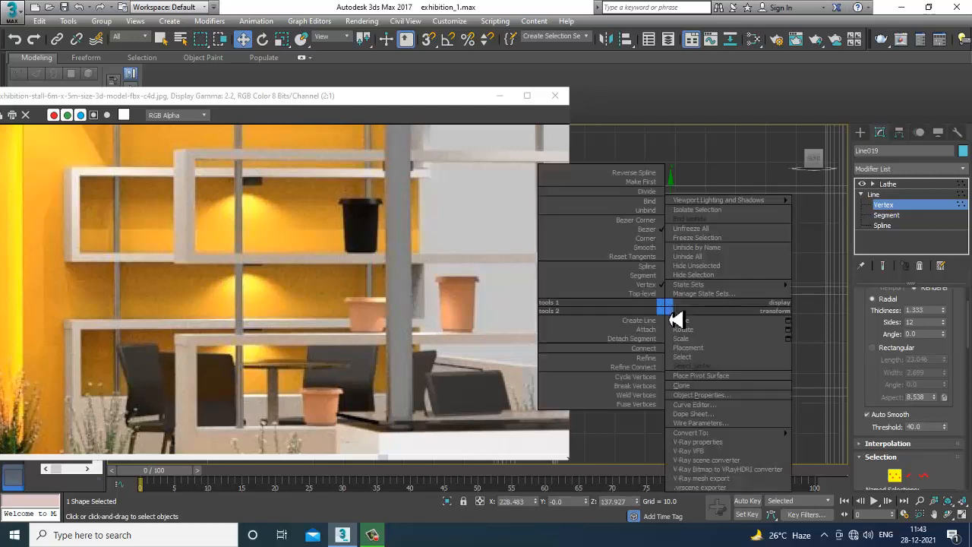
{"action": "left_click", "coordinate": [640, 359]}
{"action": "key", "text": "w"}
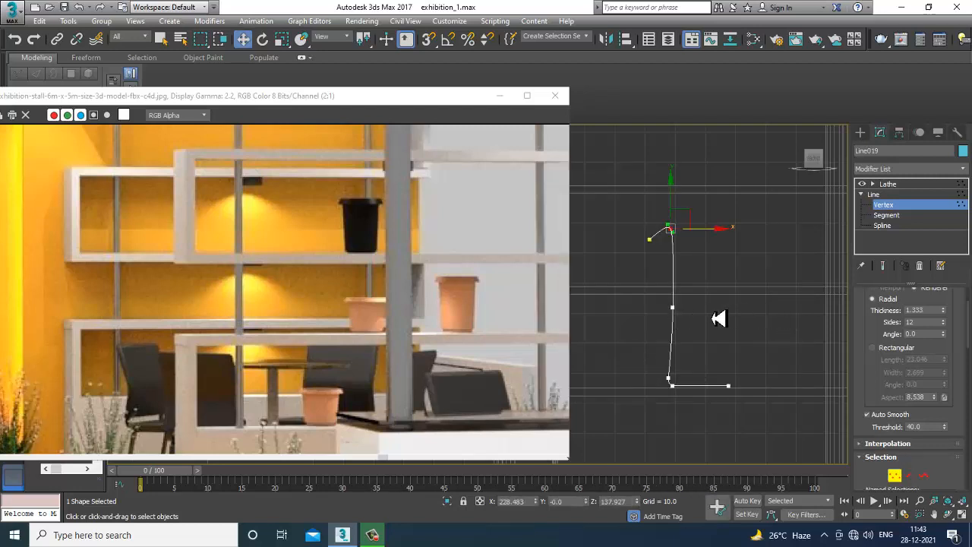
Shift the profile's middle vertex slightly outward from the lathe axis and return to the Lathe level
{"action": "left_click_drag", "start_coordinate": [733, 293], "coordinate": [650, 346]}
{"action": "left_click_drag", "start_coordinate": [712, 314], "coordinate": [711, 318]}
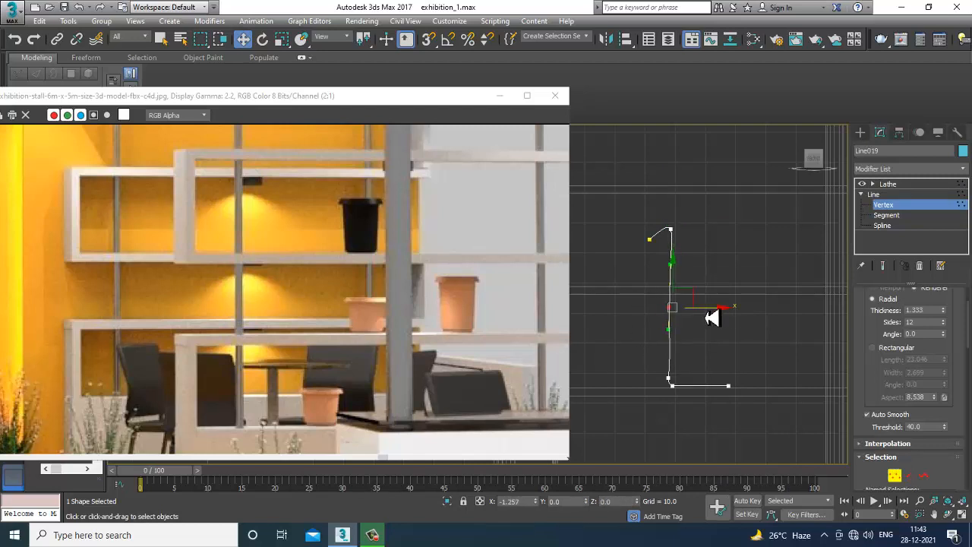
{"action": "left_click", "coordinate": [892, 187]}
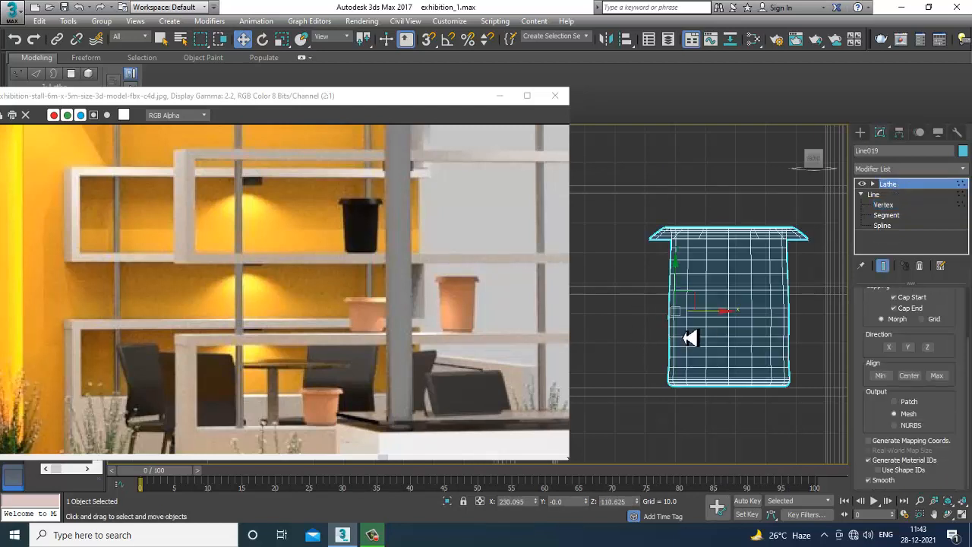
Examine the lathed pot's shape and its size against the shelves in the perspective view
{"action": "scroll", "coordinate": [688, 338], "scroll_direction": "down", "scroll_amount": 4}
{"action": "key", "text": "alt+w"}
{"action": "right_click", "coordinate": [779, 401]}
{"action": "key", "text": "alt+w"}
{"action": "scroll", "coordinate": [676, 255], "scroll_direction": "up", "scroll_amount": 8}
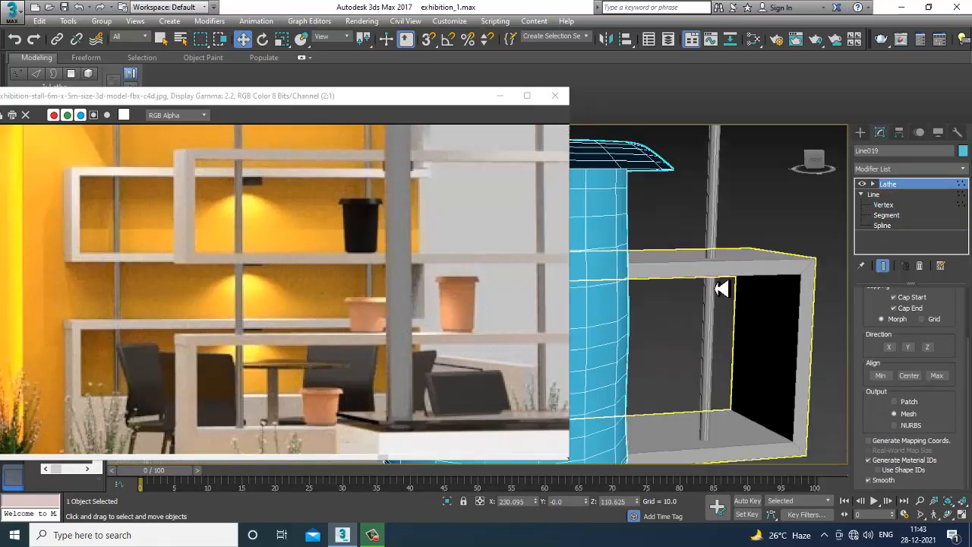
{"action": "scroll", "coordinate": [721, 288], "scroll_direction": "down", "scroll_amount": 6}
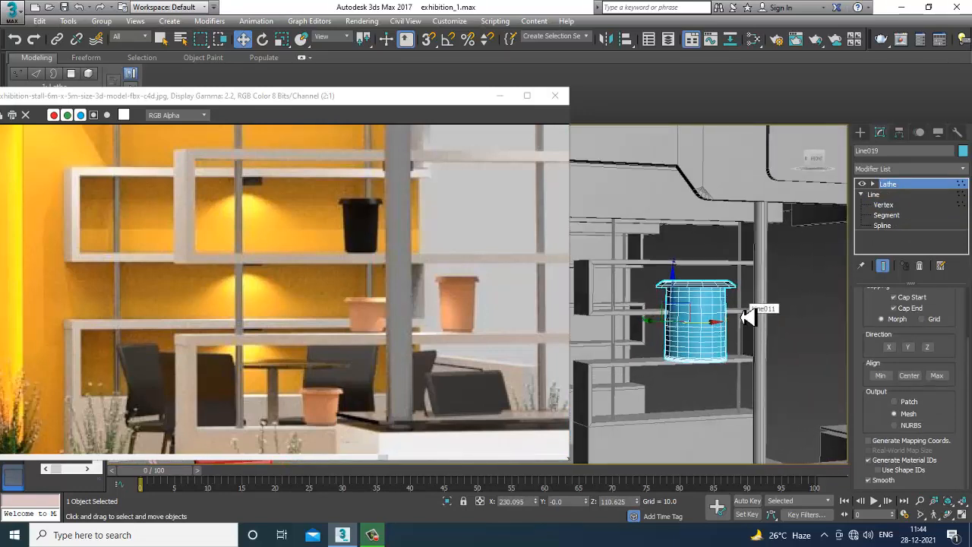
{"action": "middle_click_drag", "start_coordinate": [739, 319], "coordinate": [722, 340], "text": "alt"}
{"action": "right_click", "coordinate": [700, 310]}
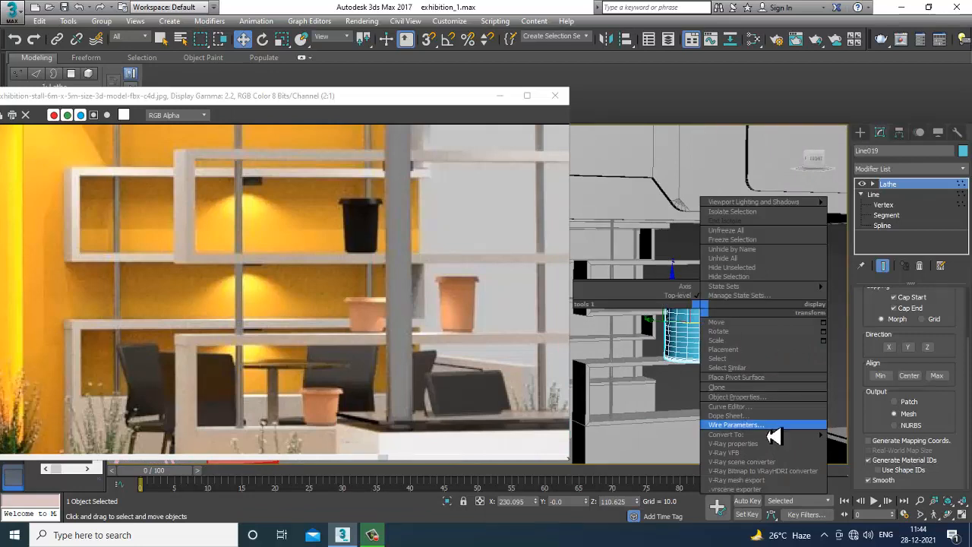
{"action": "key", "text": "alt+w"}
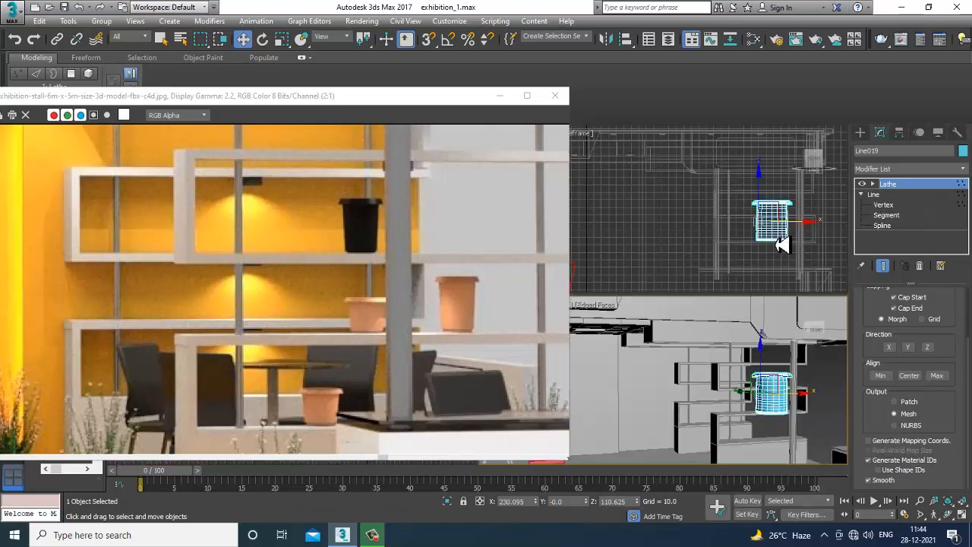
With the lathed result shown, move the profile's lower side vertex and middle vertex slightly inward in the front view
{"action": "left_click", "coordinate": [781, 245]}
{"action": "key", "text": "alt+w"}
{"action": "scroll", "coordinate": [694, 314], "scroll_direction": "up", "scroll_amount": 4}
{"action": "key", "text": "1"}
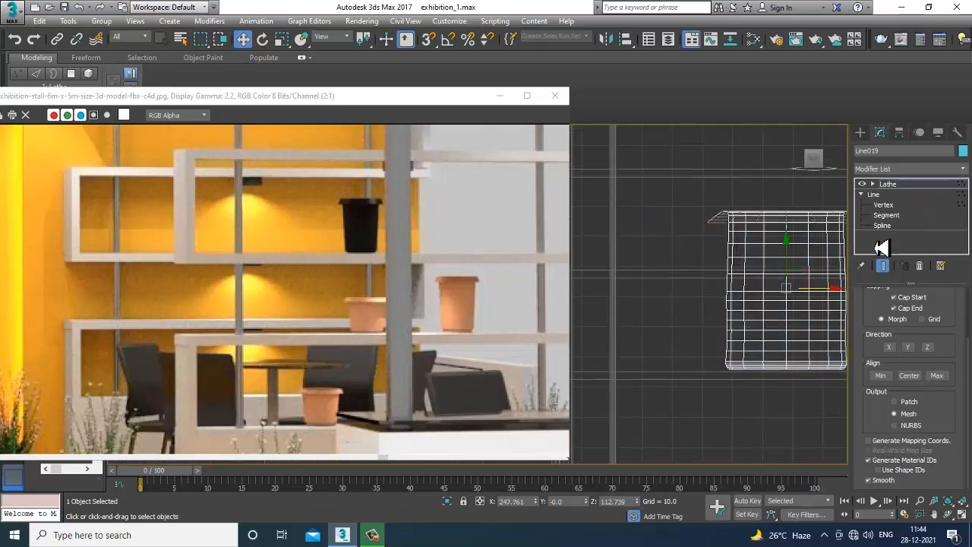
{"action": "left_click", "coordinate": [883, 205]}
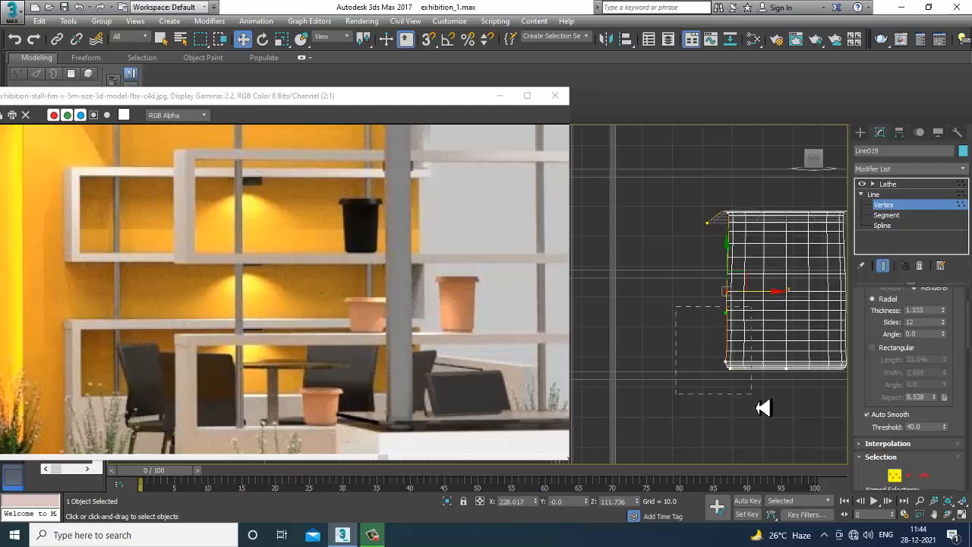
{"action": "left_click_drag", "start_coordinate": [763, 408], "coordinate": [766, 363]}
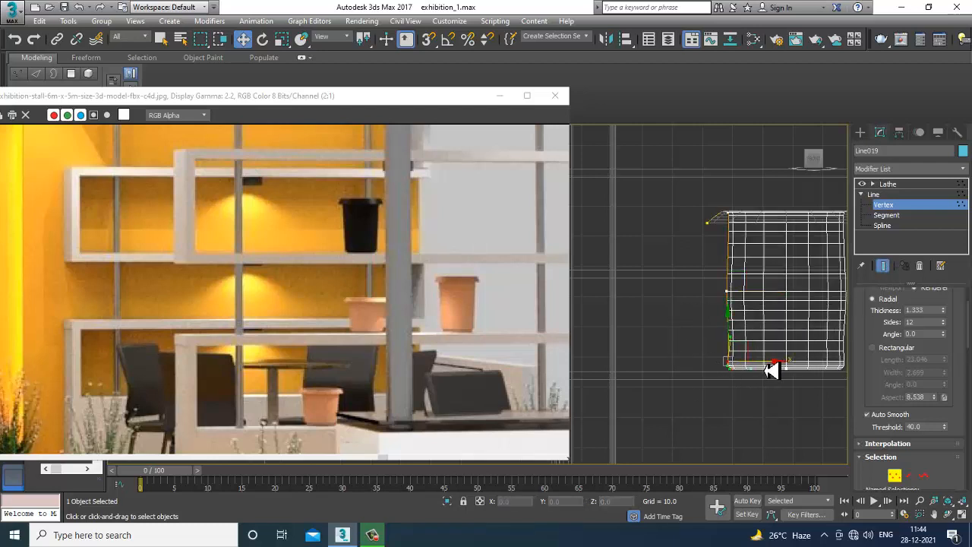
{"action": "left_click_drag", "start_coordinate": [702, 282], "coordinate": [747, 305]}
{"action": "left_click_drag", "start_coordinate": [757, 292], "coordinate": [766, 297]}
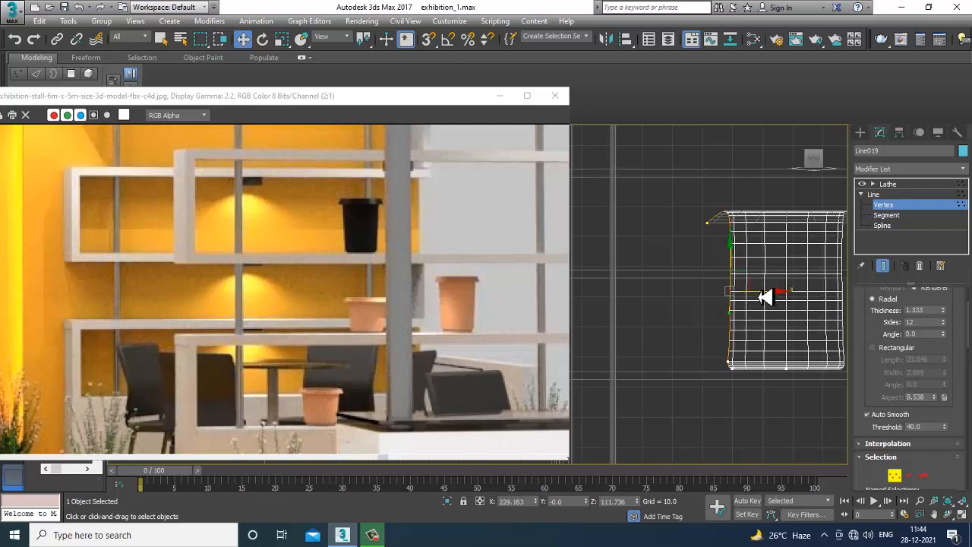
Shorten the pot's rim by moving its outer end vertex inward and slightly upward, and return to the Lathe level
{"action": "left_click", "coordinate": [707, 222]}
{"action": "left_click_drag", "start_coordinate": [738, 217], "coordinate": [746, 220]}
{"action": "left_click", "coordinate": [907, 184]}
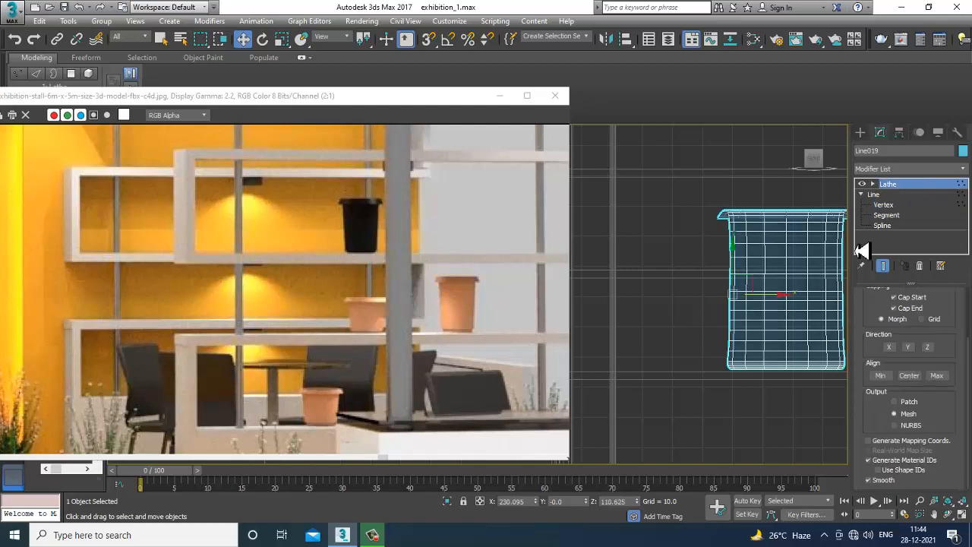
Scale the pot down uniformly to fit between the shelves and lower it to the shelf board at about Z 94.5
{"action": "key", "text": "r"}
{"action": "left_click_drag", "start_coordinate": [792, 322], "coordinate": [790, 408]}
{"action": "key", "text": "w"}
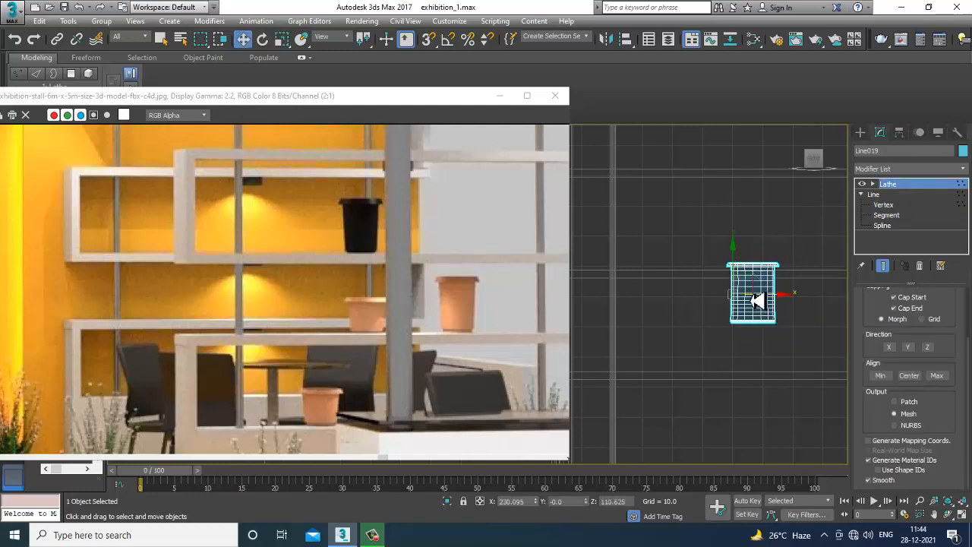
{"action": "left_click_drag", "start_coordinate": [738, 271], "coordinate": [747, 357]}
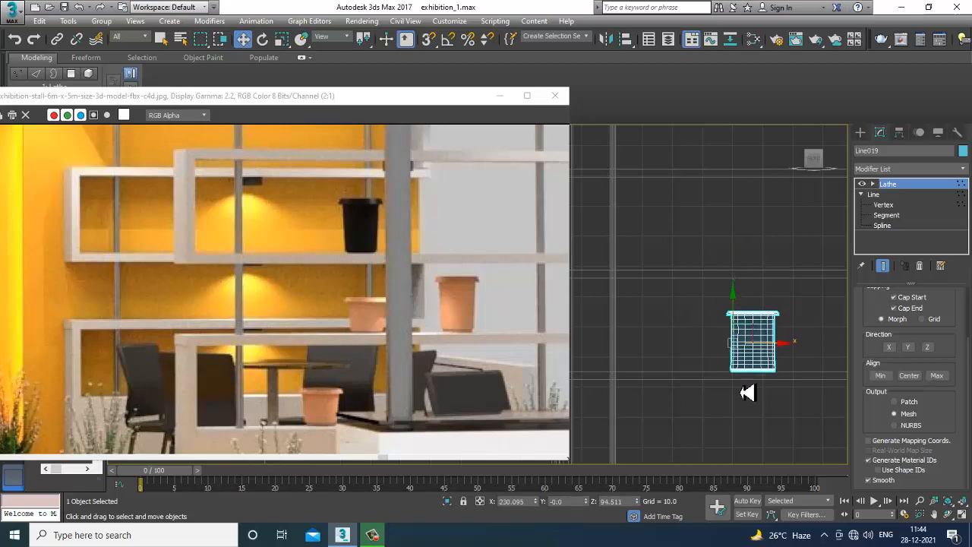
Move the pot back in depth onto the shelf to about Y 17.36 and settle its base on the board at Z 94.49
{"action": "key", "text": "alt+w"}
{"action": "key", "text": "alt+w"}
{"action": "scroll", "coordinate": [754, 414], "scroll_direction": "down", "scroll_amount": 5}
{"action": "middle_click_drag", "start_coordinate": [733, 411], "coordinate": [775, 408], "text": "alt"}
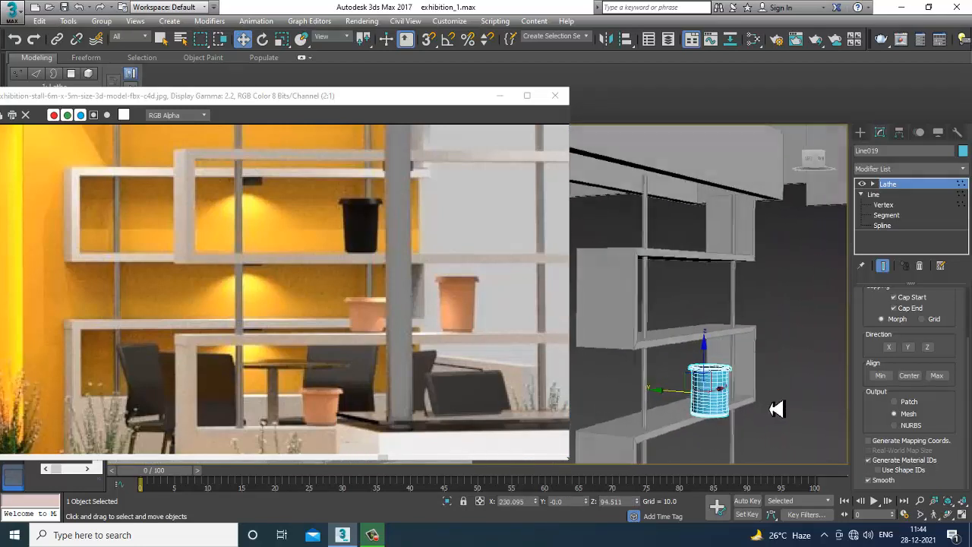
{"action": "left_click_drag", "start_coordinate": [678, 404], "coordinate": [646, 392]}
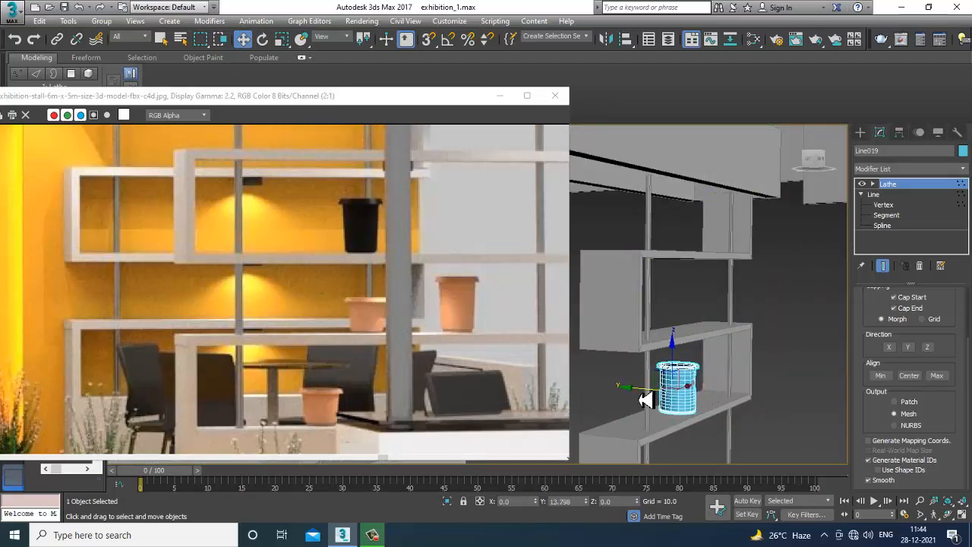
{"action": "middle_click_drag", "start_coordinate": [646, 393], "coordinate": [657, 346], "text": "alt"}
{"action": "scroll", "coordinate": [721, 370], "scroll_direction": "up", "scroll_amount": 3}
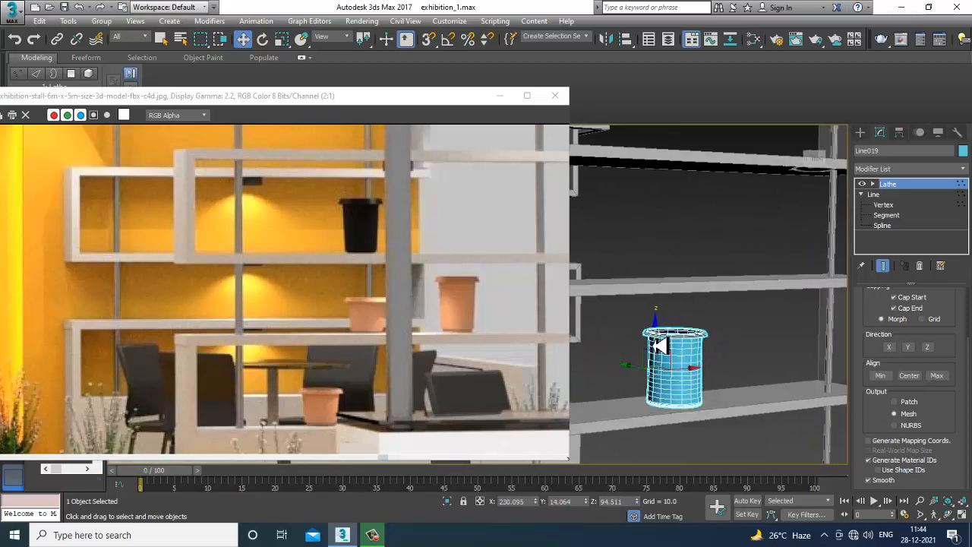
{"action": "left_click_drag", "start_coordinate": [656, 345], "coordinate": [665, 347]}
{"action": "scroll", "coordinate": [666, 365], "scroll_direction": "down", "scroll_amount": 6}
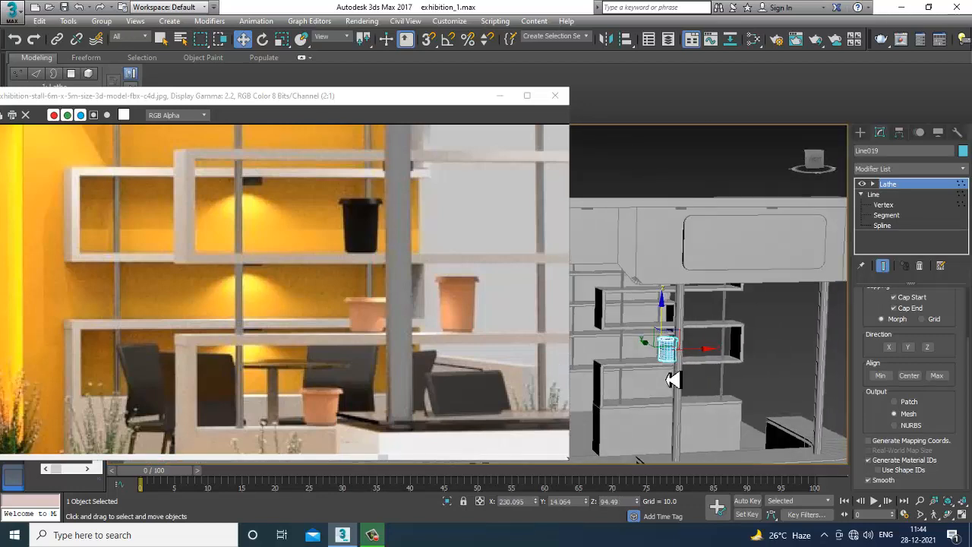
{"action": "middle_click_drag", "start_coordinate": [666, 380], "coordinate": [660, 356], "text": "alt"}
{"action": "left_click_drag", "start_coordinate": [666, 354], "coordinate": [646, 349]}
Minimise the reference image and examine the whole stall with the pot on its shelf
{"action": "scroll", "coordinate": [645, 350], "scroll_direction": "down", "scroll_amount": 5}
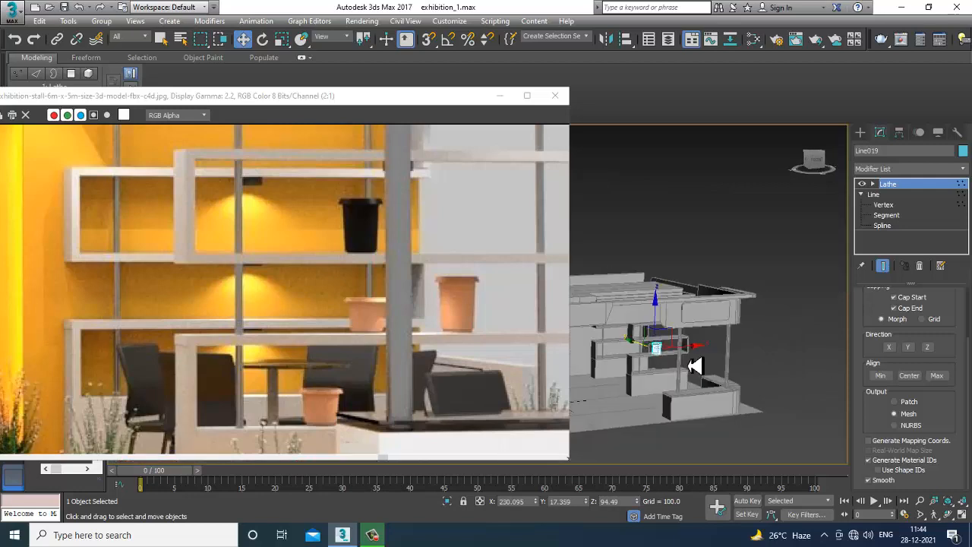
{"action": "middle_click_drag", "start_coordinate": [694, 364], "coordinate": [762, 342], "text": "alt"}
{"action": "scroll", "coordinate": [759, 341], "scroll_direction": "down", "scroll_amount": 5}
{"action": "scroll", "coordinate": [718, 344], "scroll_direction": "up", "scroll_amount": 5}
{"action": "middle_click_drag", "start_coordinate": [694, 364], "coordinate": [678, 379], "text": "alt"}
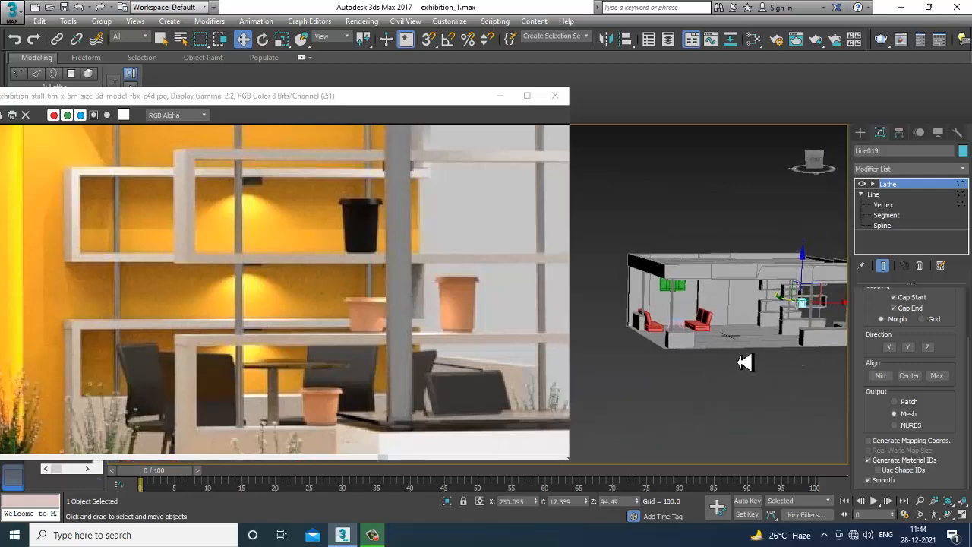
{"action": "scroll", "coordinate": [744, 362], "scroll_direction": "up", "scroll_amount": 2}
{"action": "left_click", "coordinate": [500, 95]}
{"action": "middle_click_drag", "start_coordinate": [795, 282], "coordinate": [758, 294]}
{"action": "scroll", "coordinate": [659, 305], "scroll_direction": "up", "scroll_amount": 4}
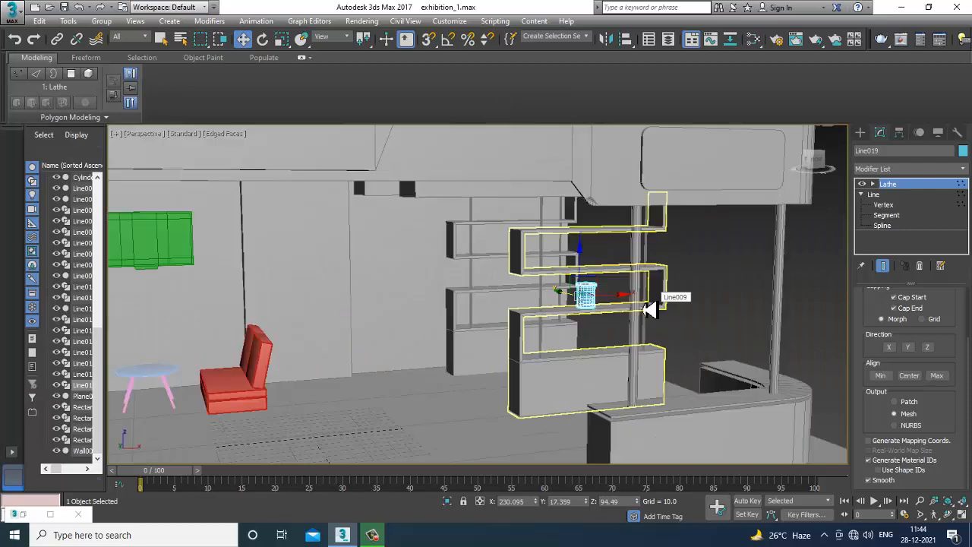
{"action": "scroll", "coordinate": [608, 310], "scroll_direction": "down", "scroll_amount": 5}
{"action": "scroll", "coordinate": [600, 321], "scroll_direction": "up", "scroll_amount": 4}
{"action": "scroll", "coordinate": [617, 330], "scroll_direction": "down", "scroll_amount": 2}
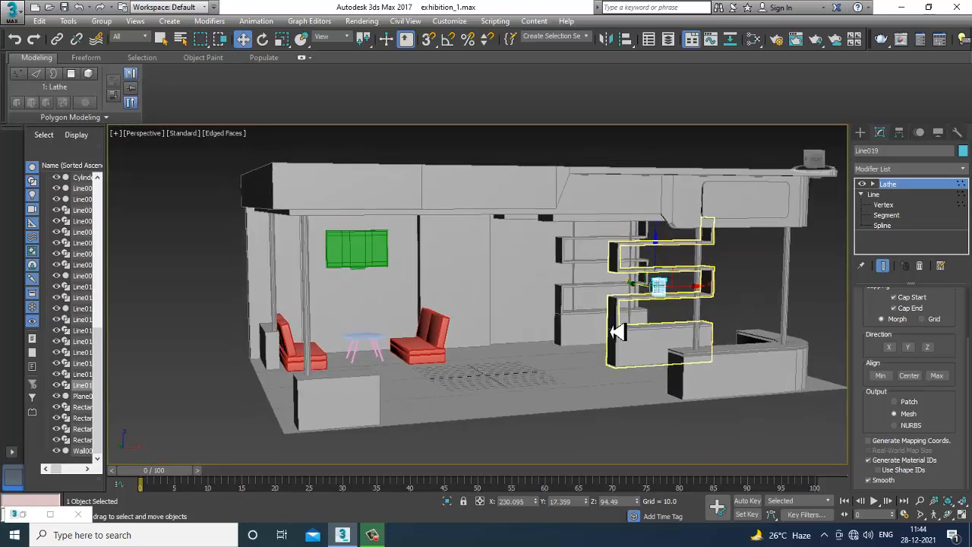
{"action": "middle_click_drag", "start_coordinate": [618, 332], "coordinate": [593, 340], "text": "alt"}
Assign the same grey object colour to every object in the scene and clear the selection
{"action": "key", "text": "ctrl+a"}
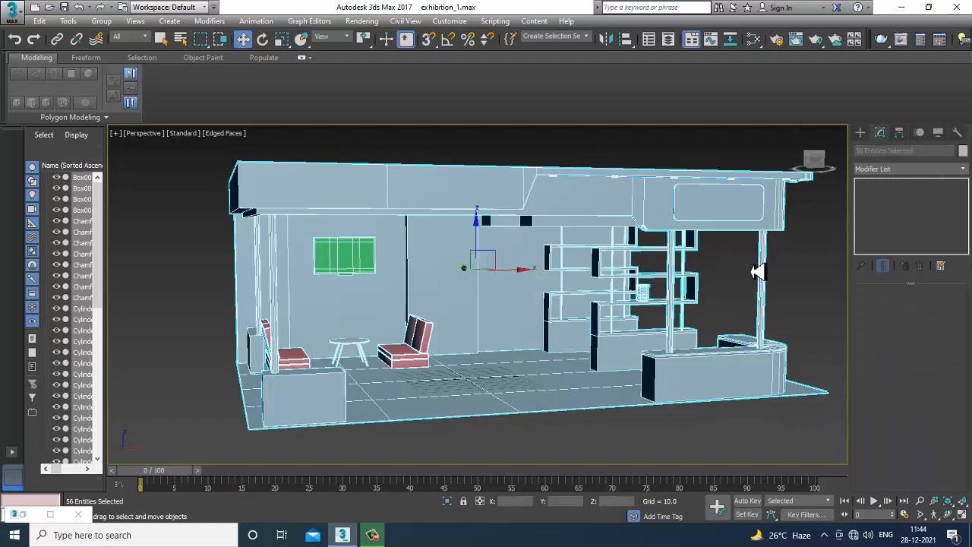
{"action": "left_click", "coordinate": [962, 151]}
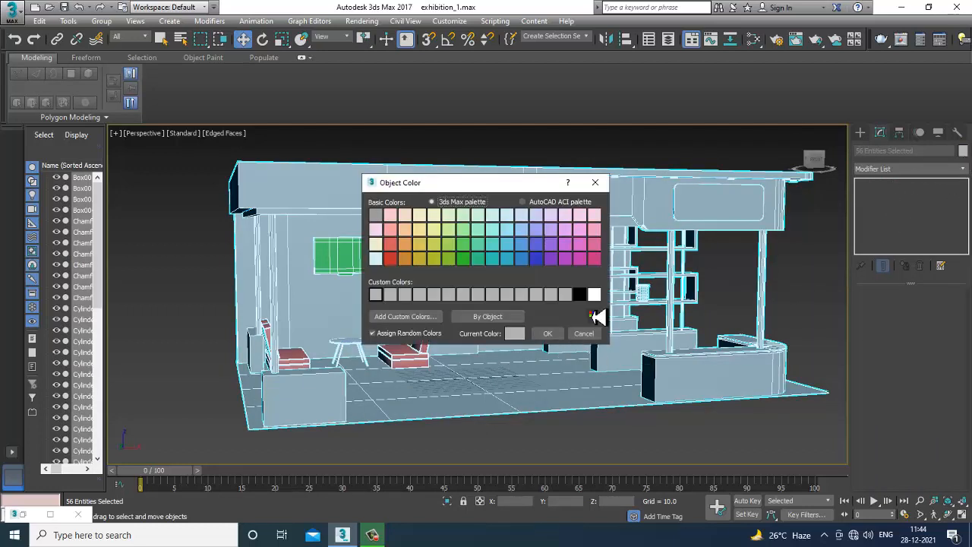
{"action": "left_click", "coordinate": [560, 337]}
{"action": "left_click", "coordinate": [812, 309]}
{"action": "middle_click_drag", "start_coordinate": [644, 341], "coordinate": [641, 347]}
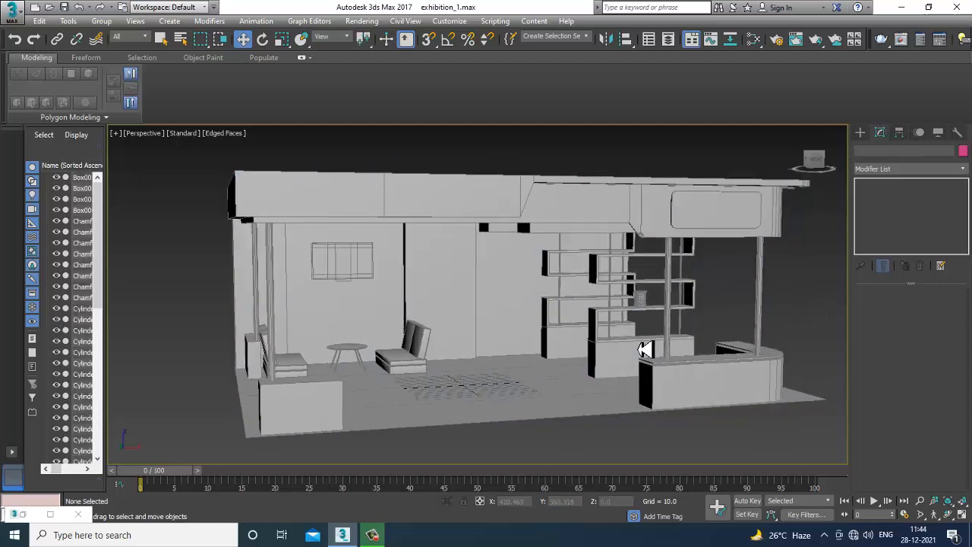
{"action": "scroll", "coordinate": [653, 346], "scroll_direction": "up", "scroll_amount": 4}
{"action": "scroll", "coordinate": [662, 346], "scroll_direction": "down", "scroll_amount": 6}
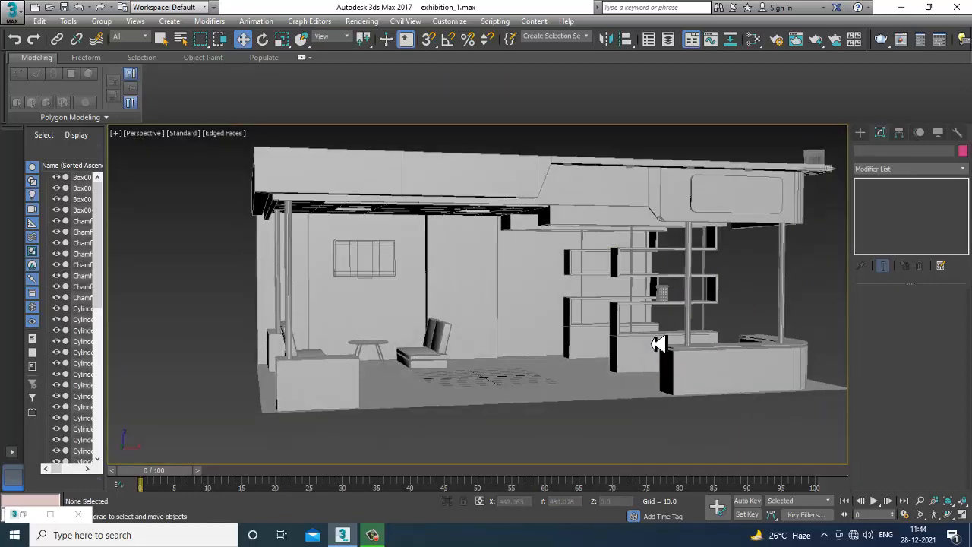